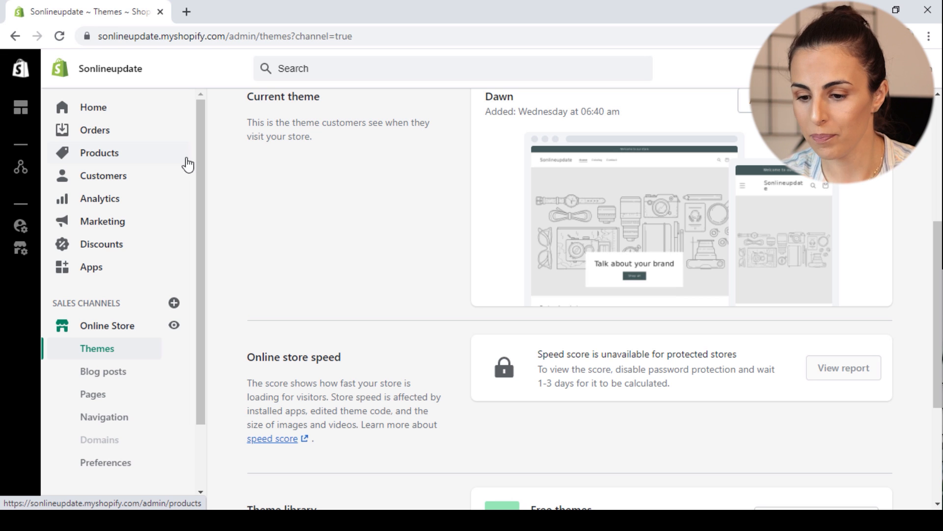
# Open the current Dawn theme in the theme editor for customization
pyautogui.scroll(2, 688, 311)
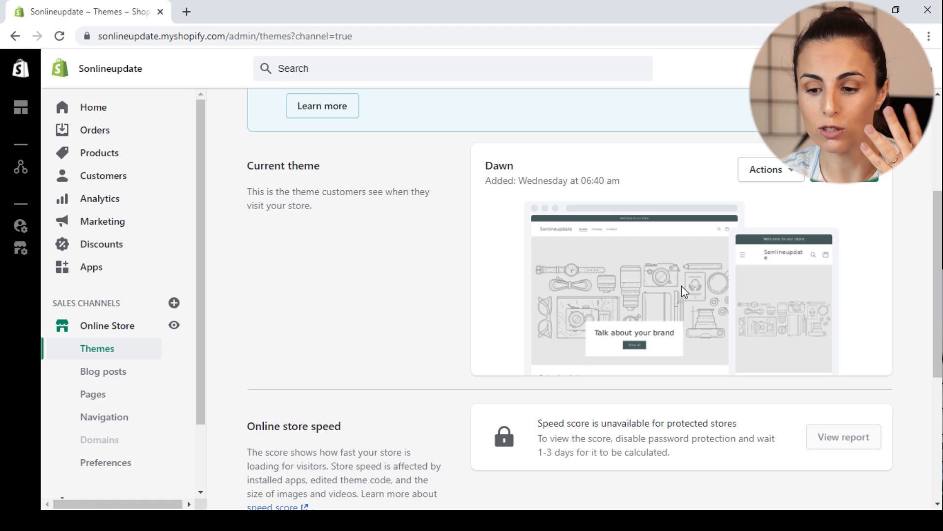
pyautogui.click(835, 178)
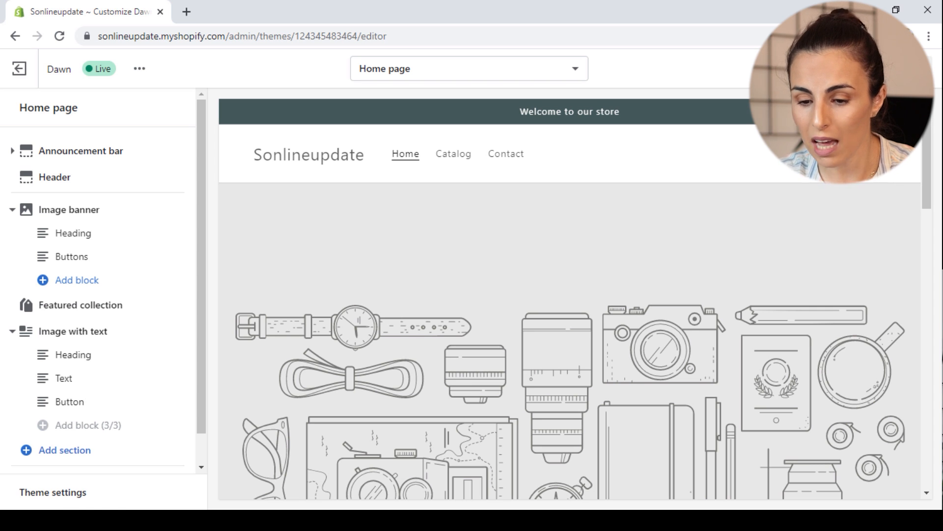
# Examine the home page preview from banner to footer alongside its list of sections and blocks
pyautogui.scroll(-3, 570, 260)
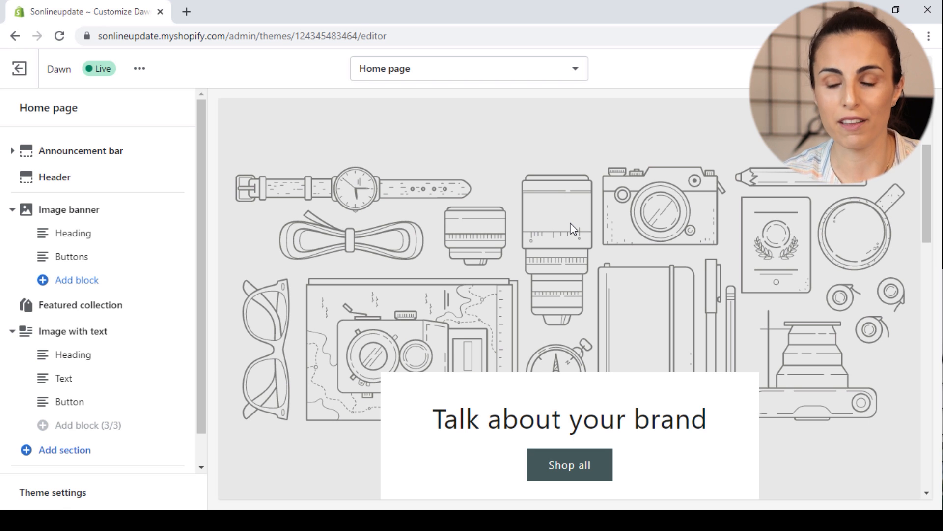
pyautogui.scroll(-10, 555, 260)
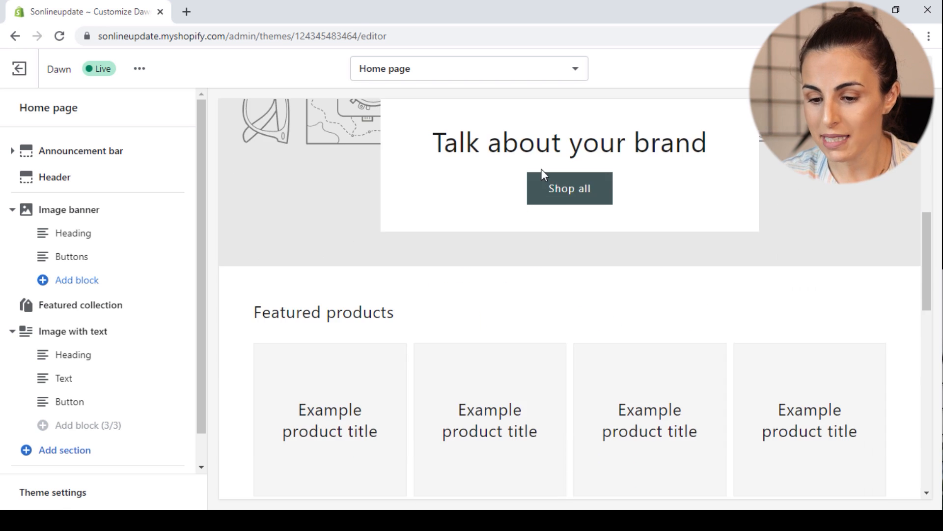
pyautogui.scroll(-6, 549, 185)
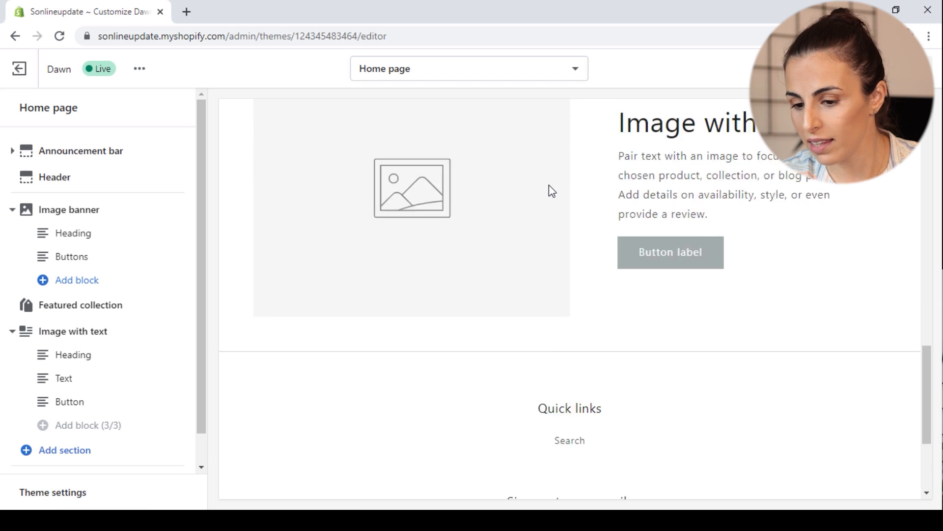
pyautogui.scroll(3, 549, 184)
pyautogui.scroll(5, 549, 186)
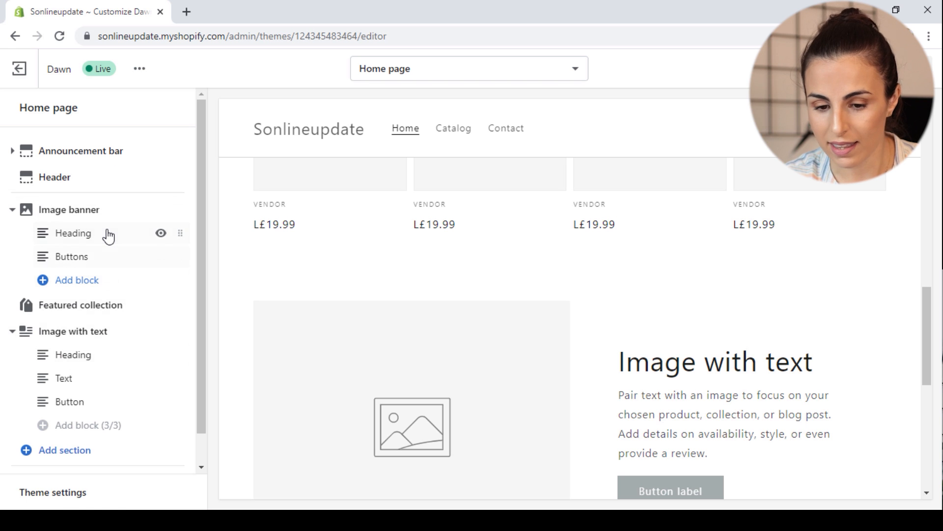
pyautogui.scroll(-1, 108, 235)
pyautogui.scroll(1, 109, 236)
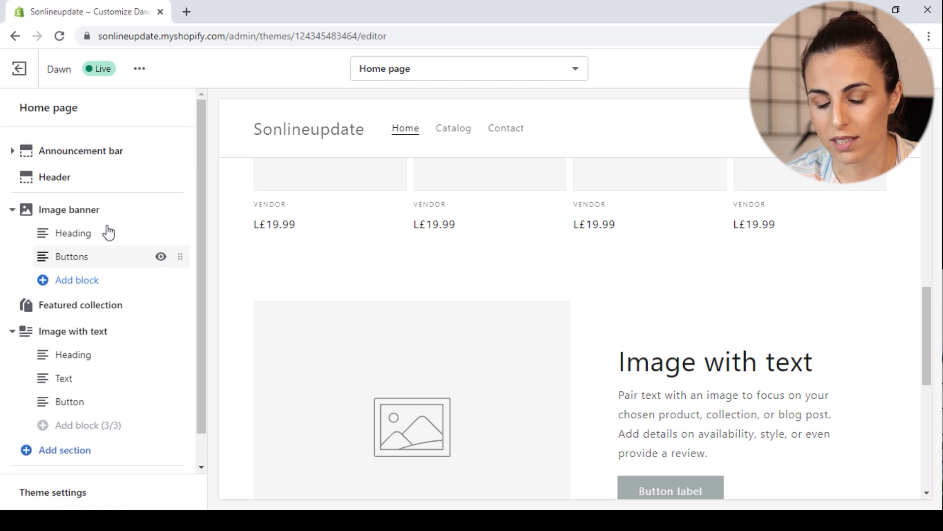
pyautogui.scroll(-1, 108, 233)
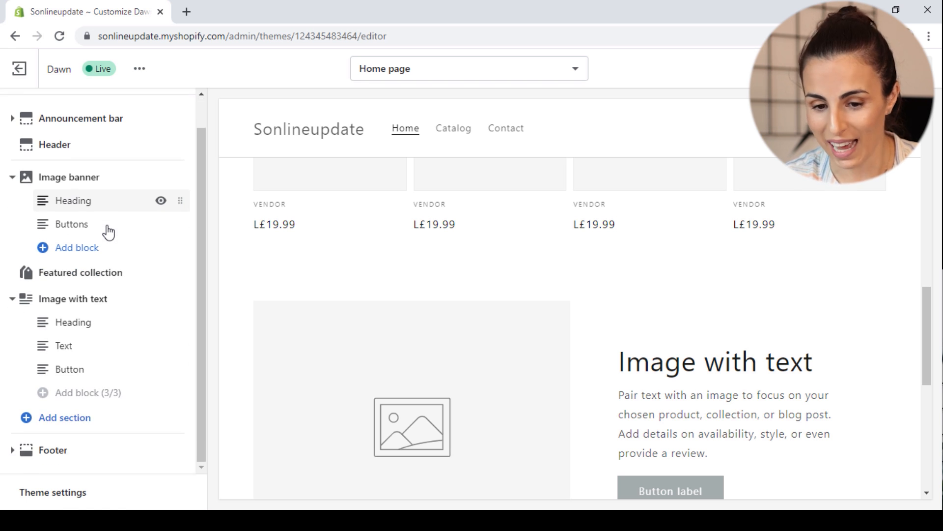
pyautogui.scroll(1, 108, 231)
# Add a Text block to the home page's image banner, return to the section list and check the block in the preview
pyautogui.scroll(10, 480, 320)
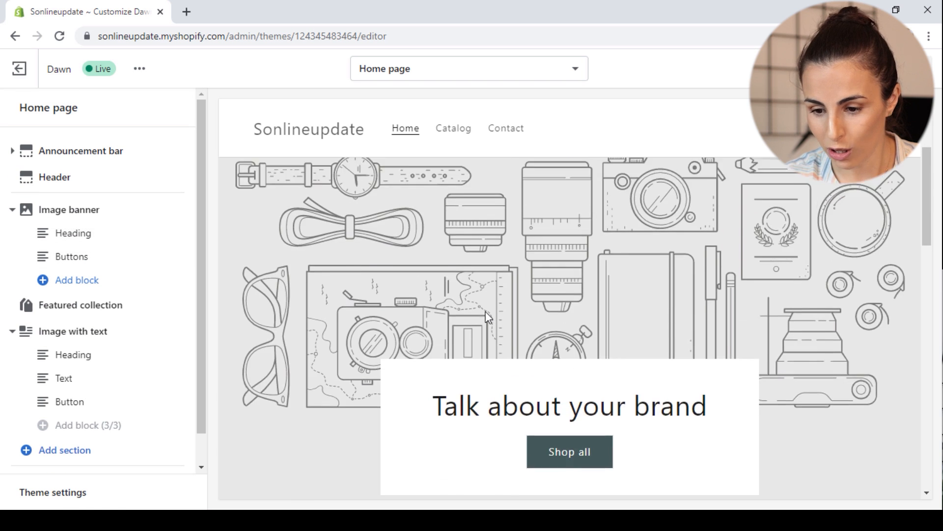
pyautogui.scroll(-1, 501, 256)
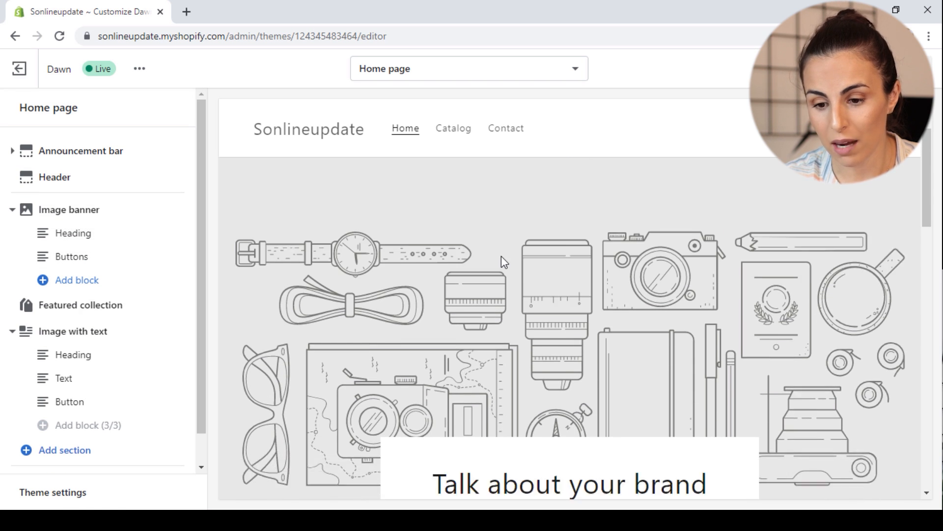
pyautogui.scroll(-2, 501, 262)
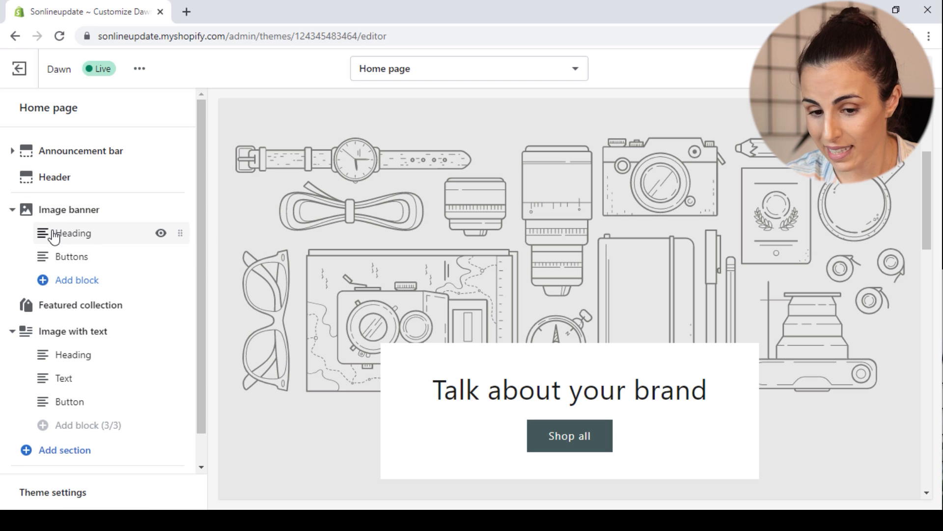
pyautogui.click(77, 280)
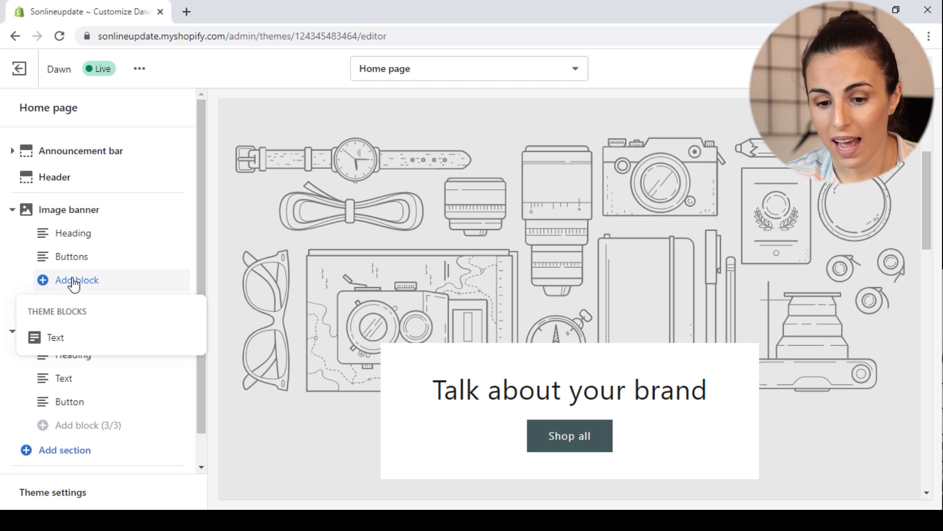
pyautogui.click(92, 342)
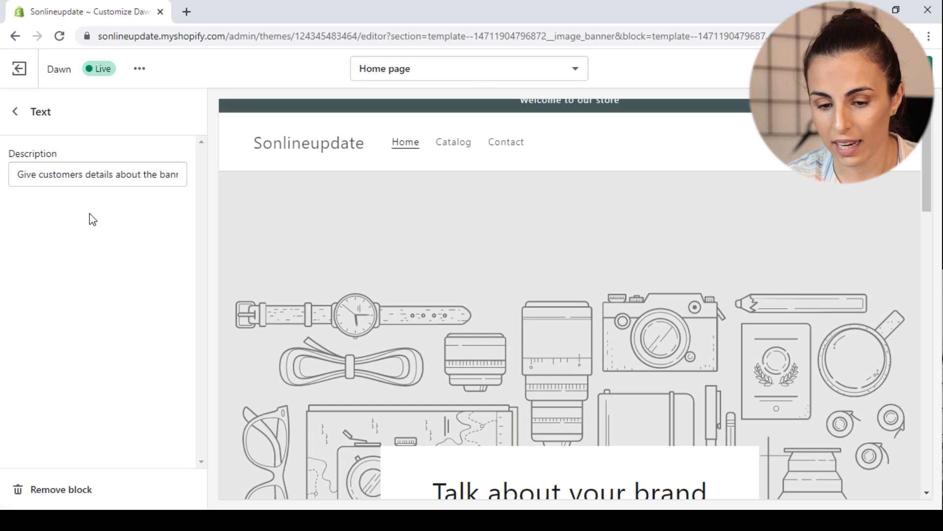
pyautogui.click(17, 113)
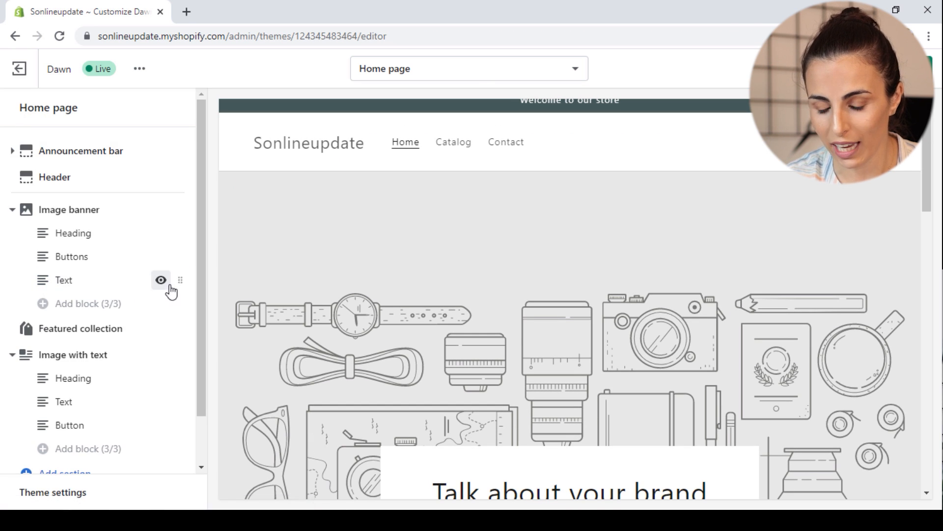
pyautogui.scroll(-5, 506, 358)
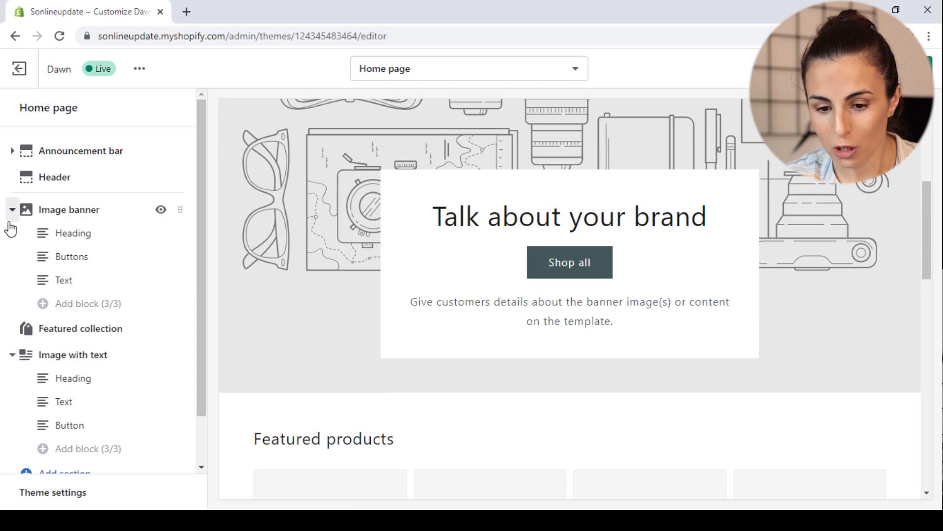
# Inspect the label and link settings of the image banner's Buttons block, then return to the section list
pyautogui.click(83, 260)
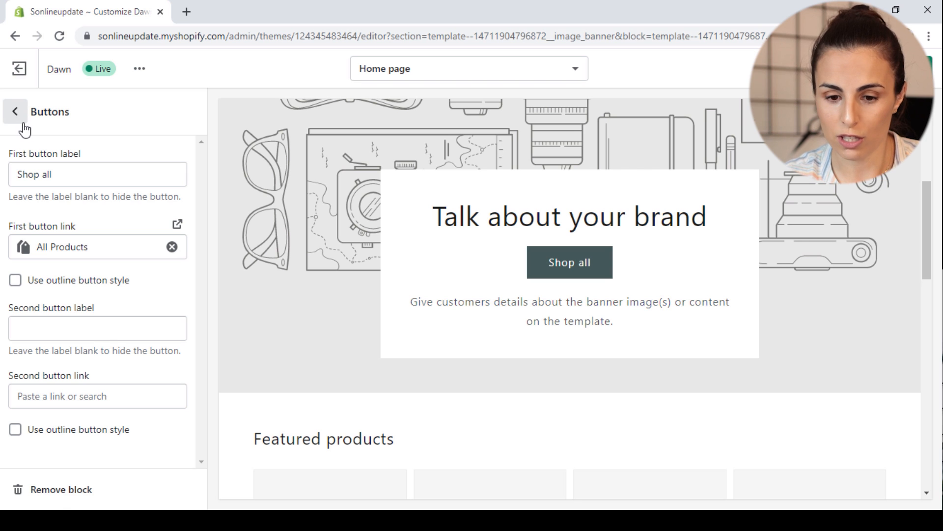
pyautogui.click(10, 112)
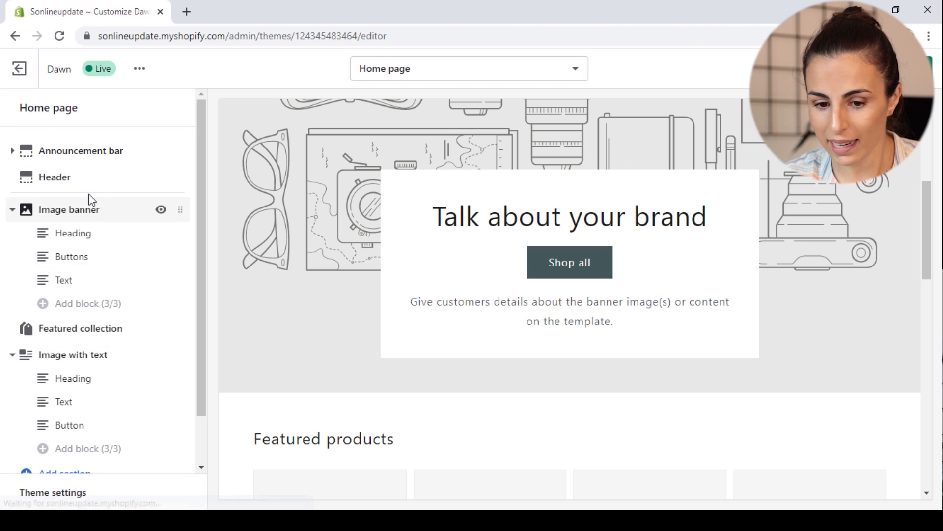
# Examine the rest of the home page preview and the theme section types available to add
pyautogui.scroll(-1, 80, 242)
pyautogui.scroll(-8, 569, 337)
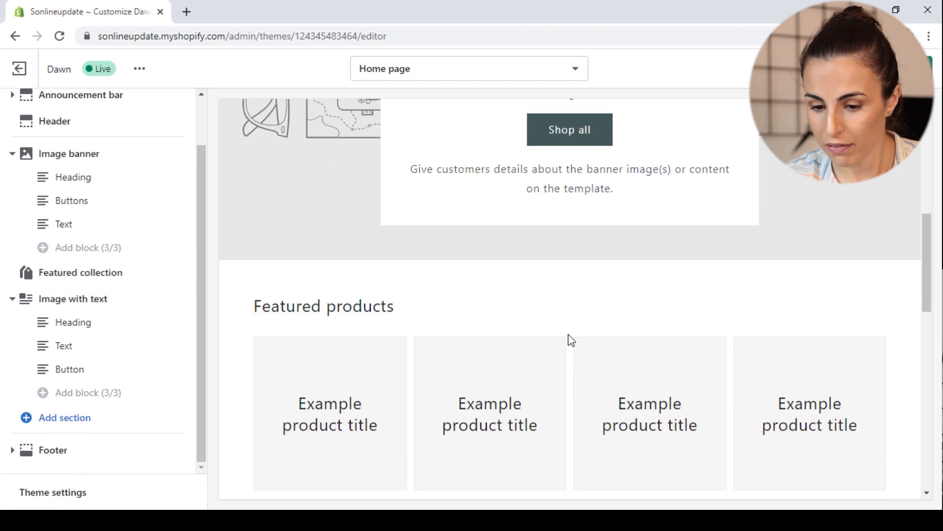
pyautogui.scroll(1, 561, 322)
pyautogui.scroll(2, 561, 322)
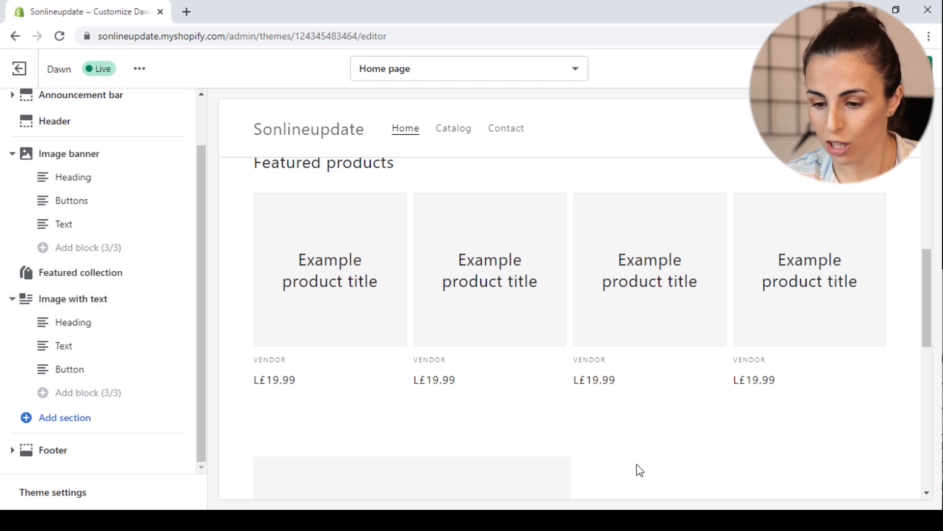
pyautogui.scroll(-5, 638, 467)
pyautogui.scroll(-6, 442, 408)
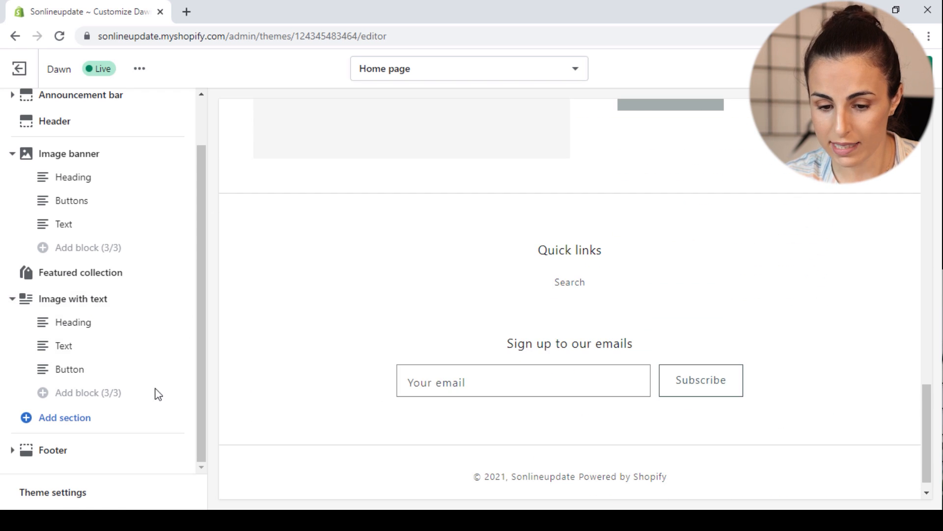
pyautogui.click(92, 423)
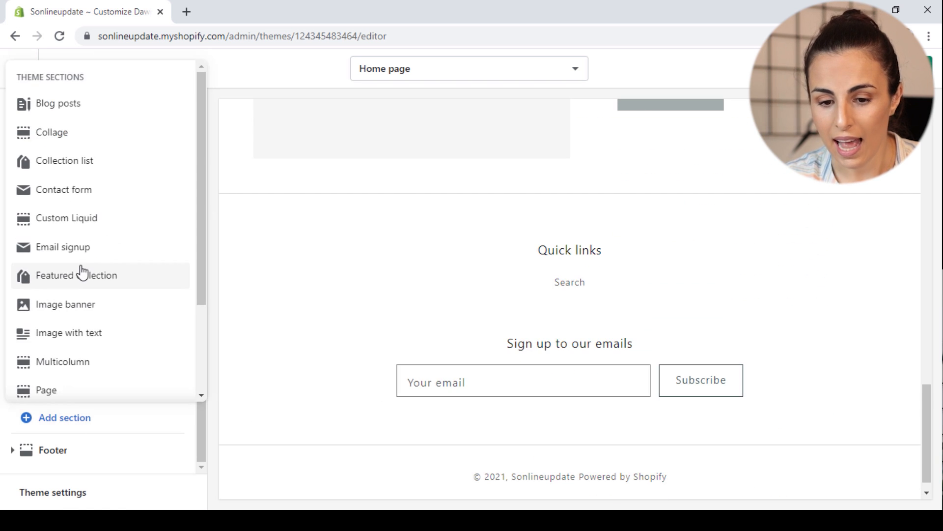
pyautogui.scroll(-3, 86, 255)
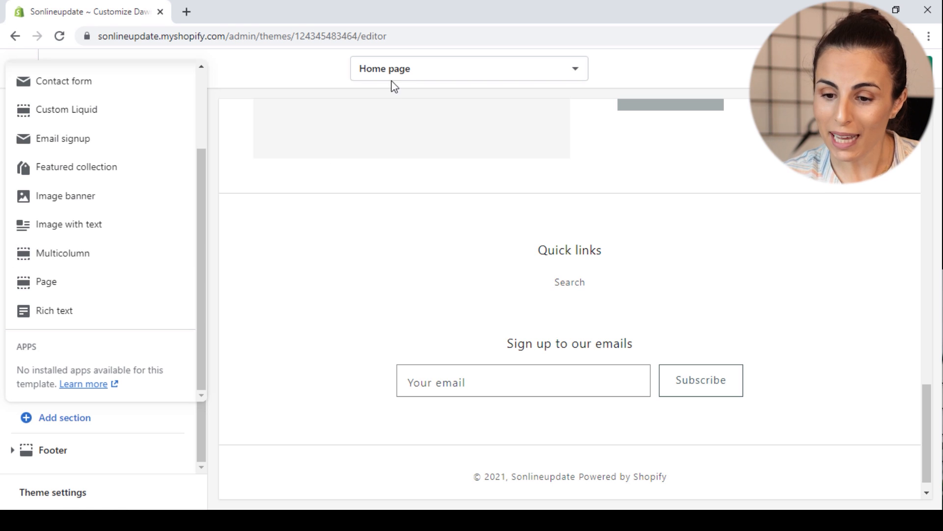
# Switch the theme editor from the home page to the Default product template
pyautogui.click(403, 68)
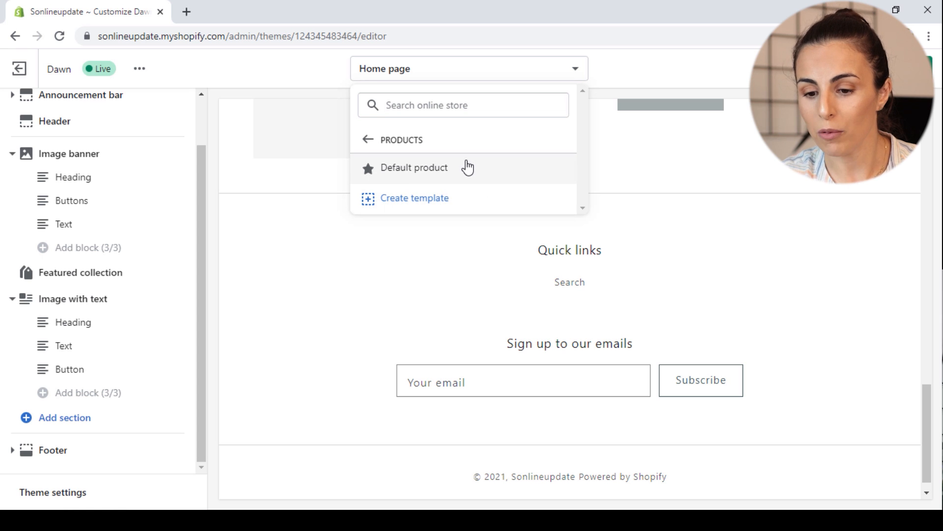
pyautogui.click(472, 168)
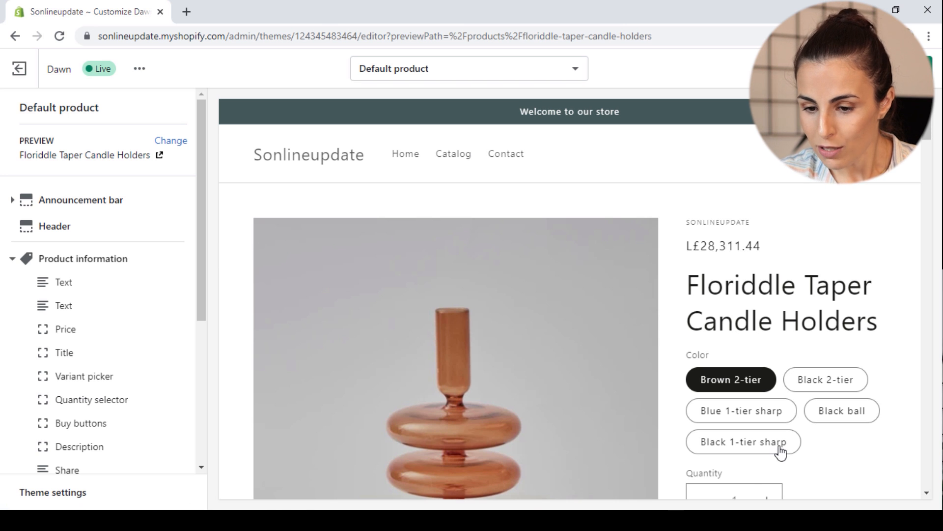
# Examine the default product page's blocks and preview, including product information, image gallery, recommendations and footer
pyautogui.scroll(-5, 57, 295)
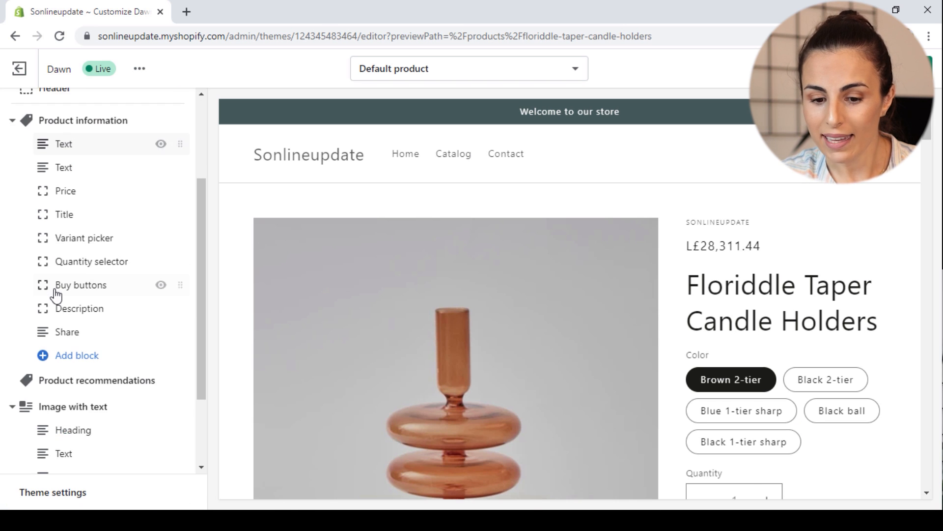
pyautogui.scroll(5, 57, 294)
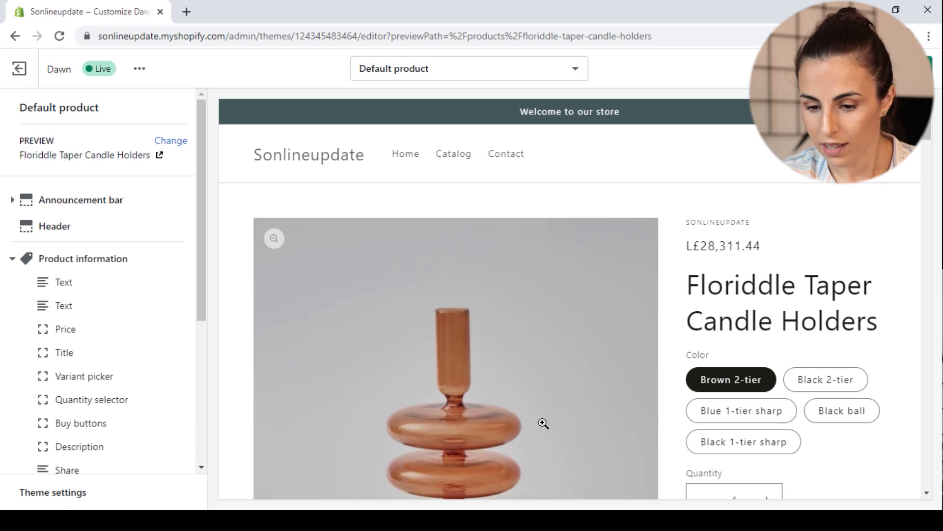
pyautogui.scroll(-2, 538, 393)
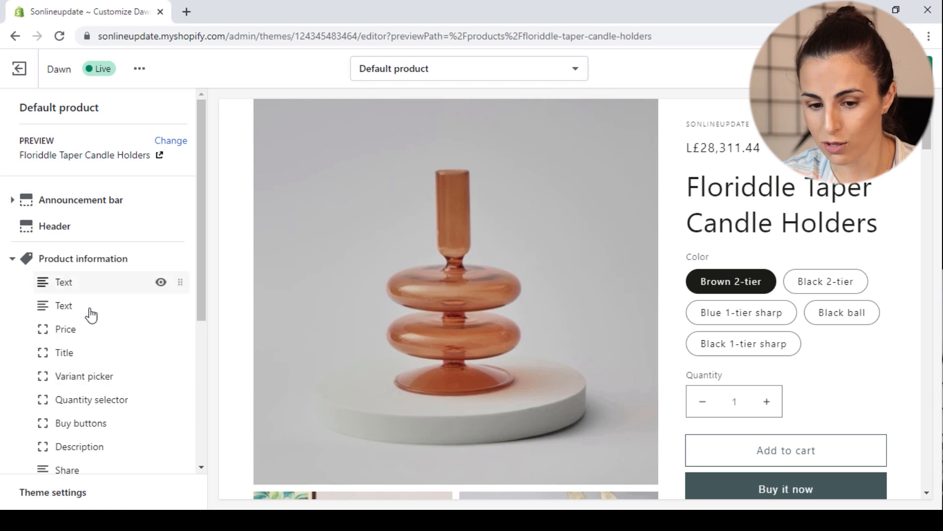
pyautogui.scroll(-3, 81, 285)
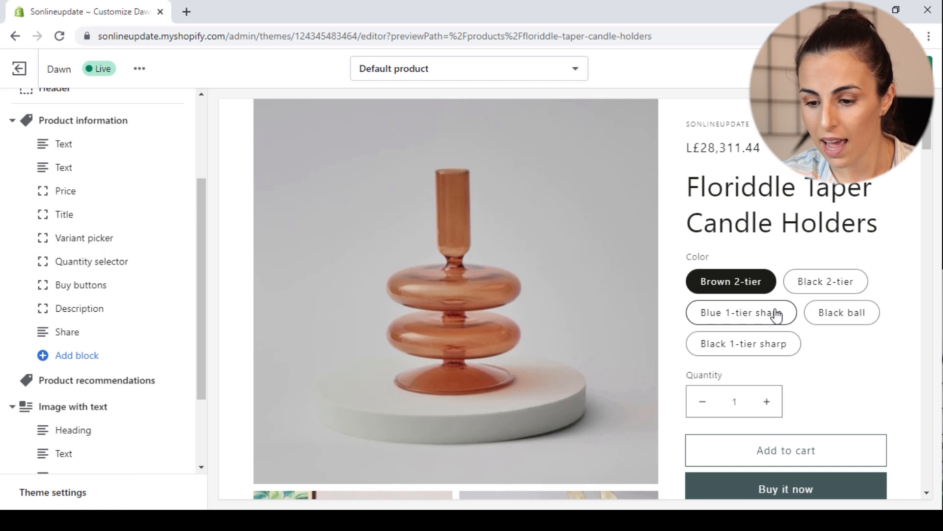
pyautogui.scroll(-10, 775, 316)
pyautogui.scroll(-15, 776, 316)
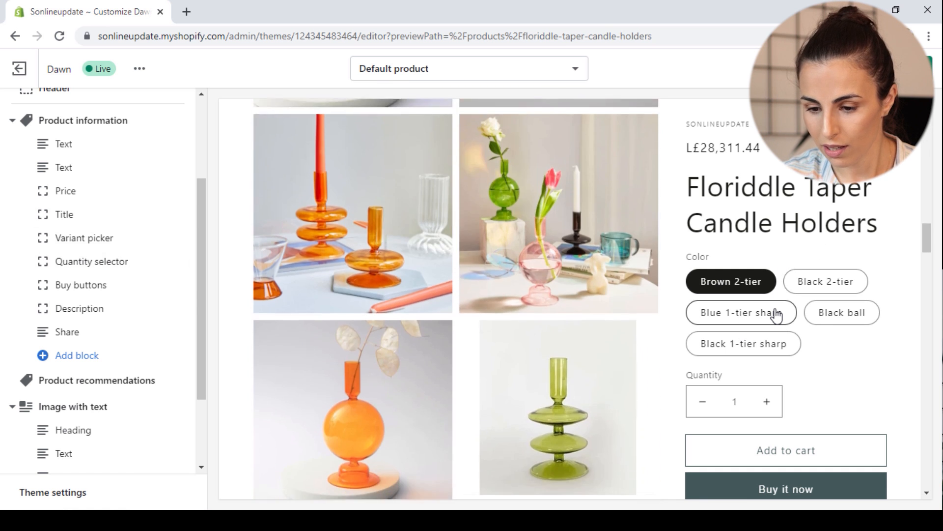
pyautogui.scroll(-15, 776, 316)
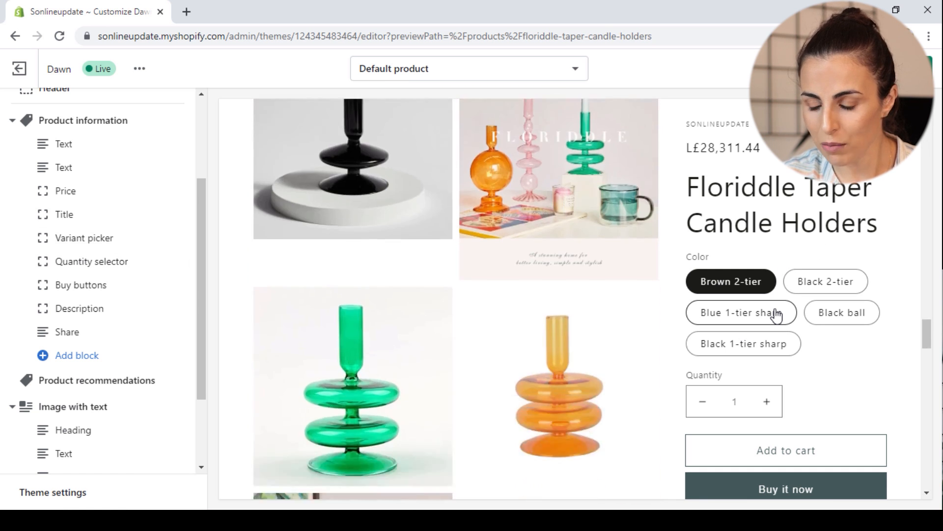
pyautogui.scroll(-10, 776, 316)
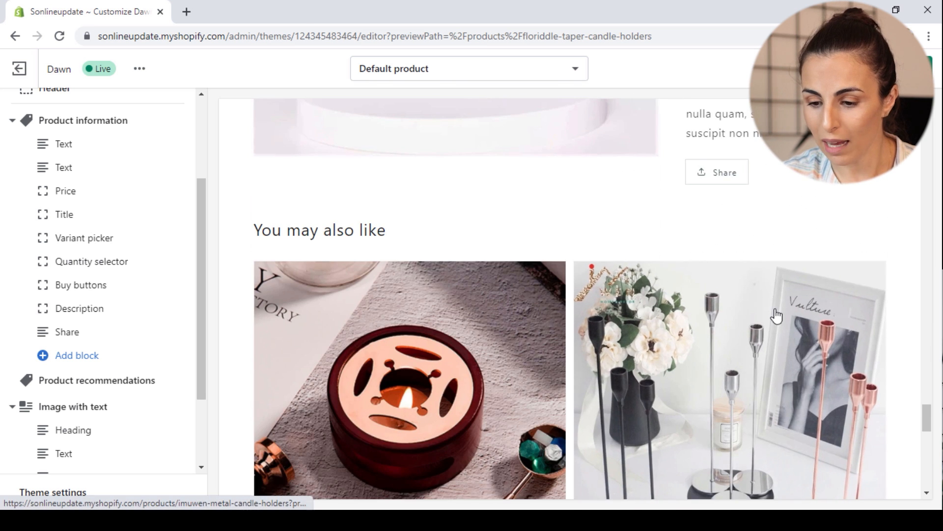
pyautogui.scroll(-15, 776, 312)
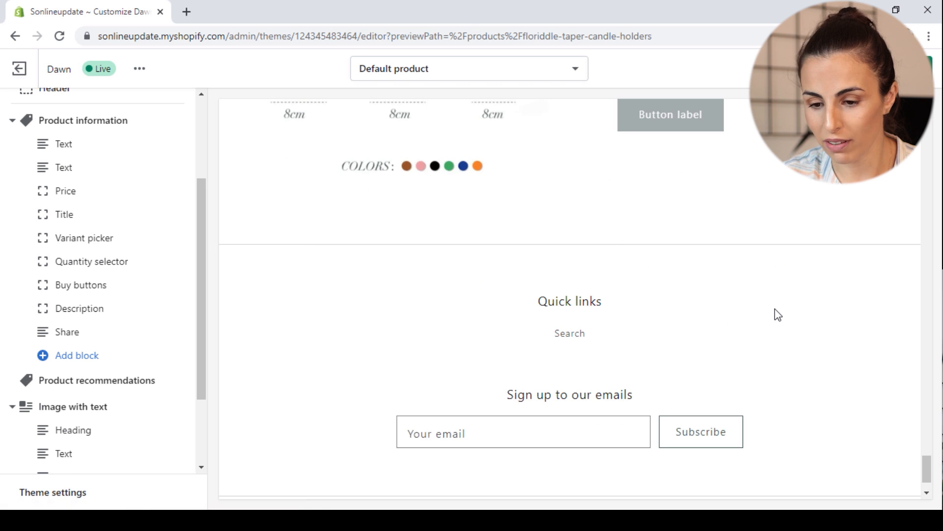
pyautogui.scroll(15, 775, 310)
pyautogui.scroll(5, 774, 309)
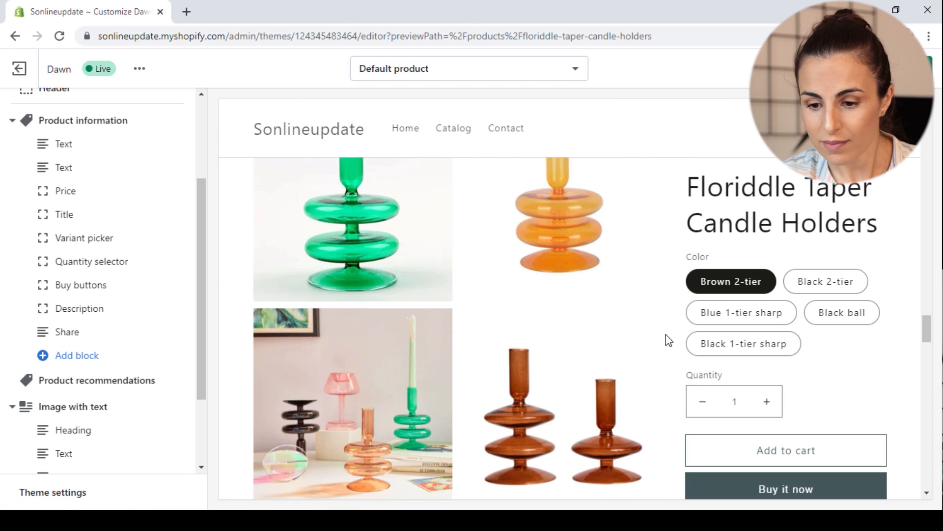
pyautogui.scroll(3, 157, 236)
pyautogui.scroll(10, 770, 358)
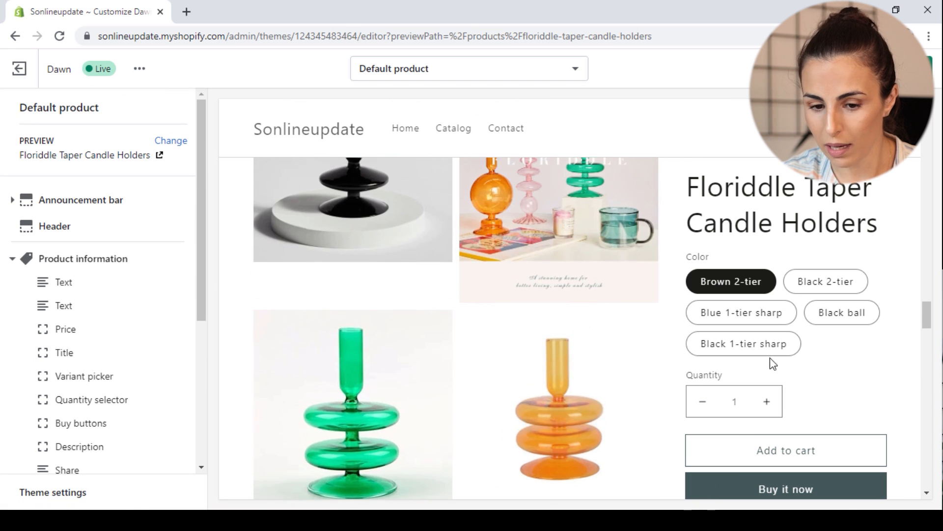
pyautogui.scroll(5, 753, 305)
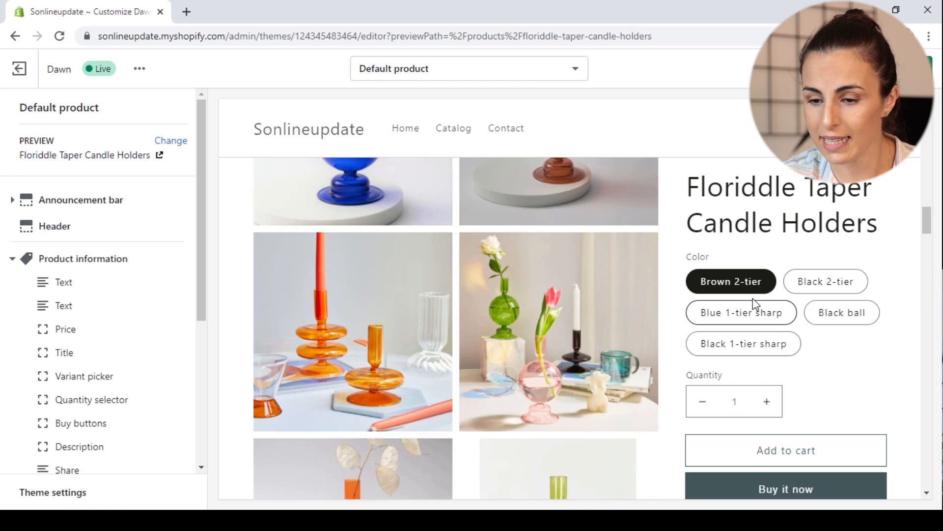
# Inspect the settings of the Price block in the product information section, then return to the section list
pyautogui.scroll(8, 825, 261)
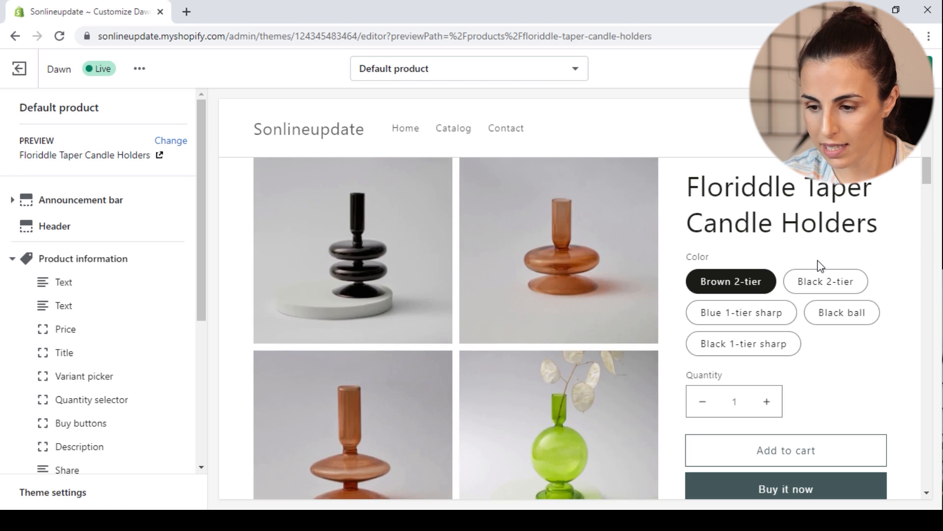
pyautogui.scroll(3, 659, 311)
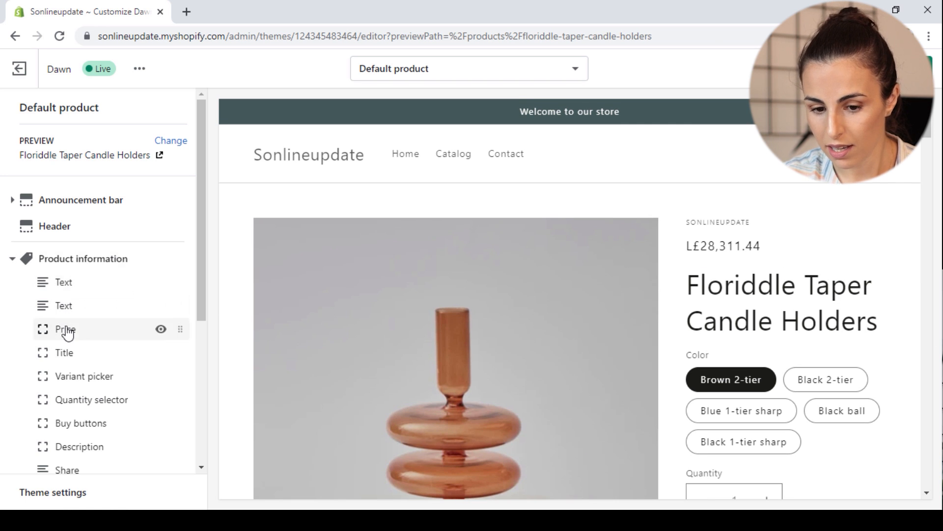
pyautogui.click(65, 330)
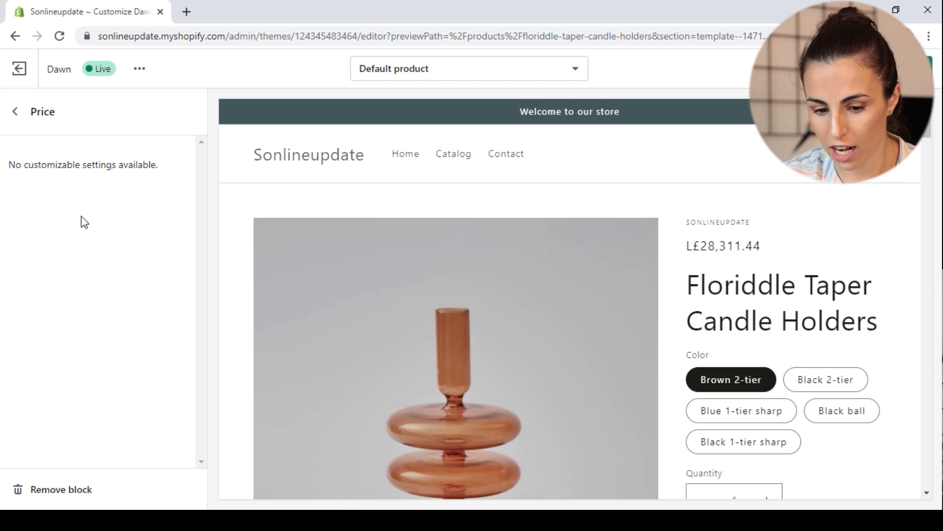
pyautogui.click(16, 113)
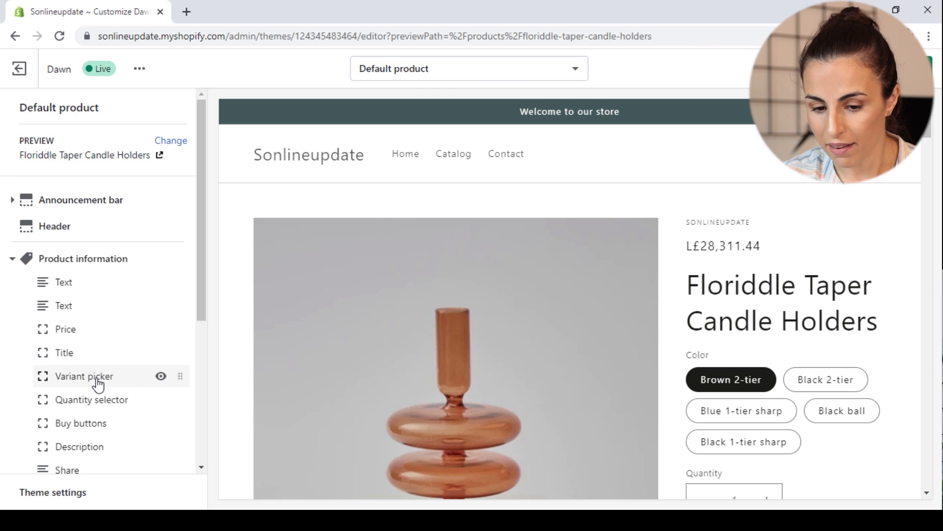
# Move the Description block up between the Title and Variant picker blocks in the product information section
pyautogui.scroll(-3, 98, 383)
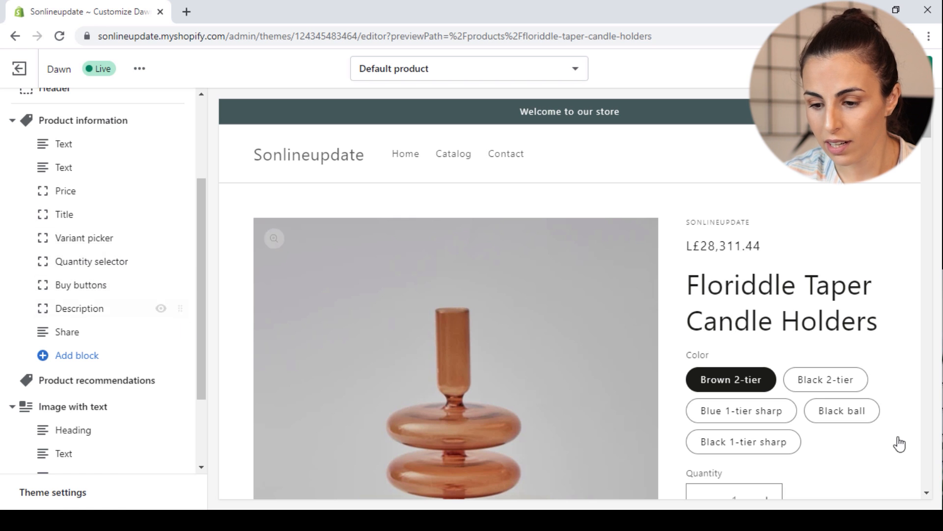
pyautogui.scroll(-6, 860, 435)
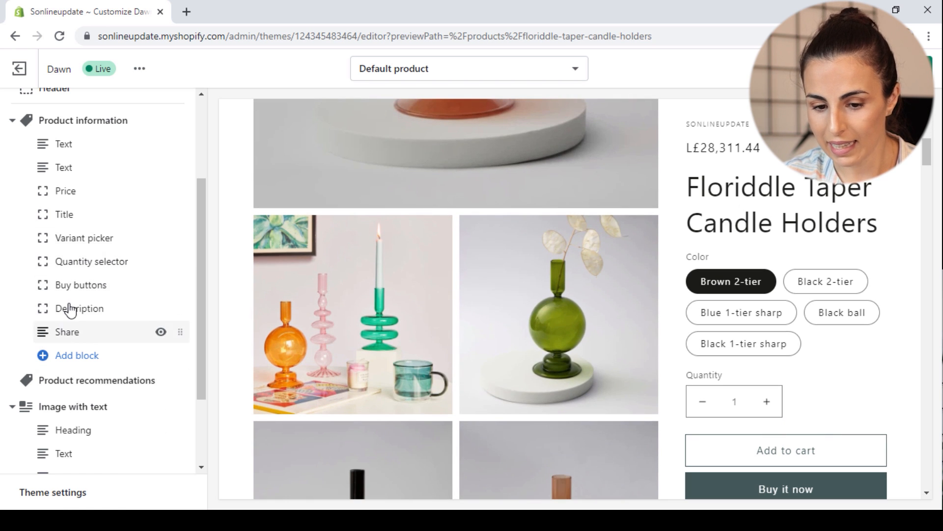
pyautogui.scroll(-4, 906, 427)
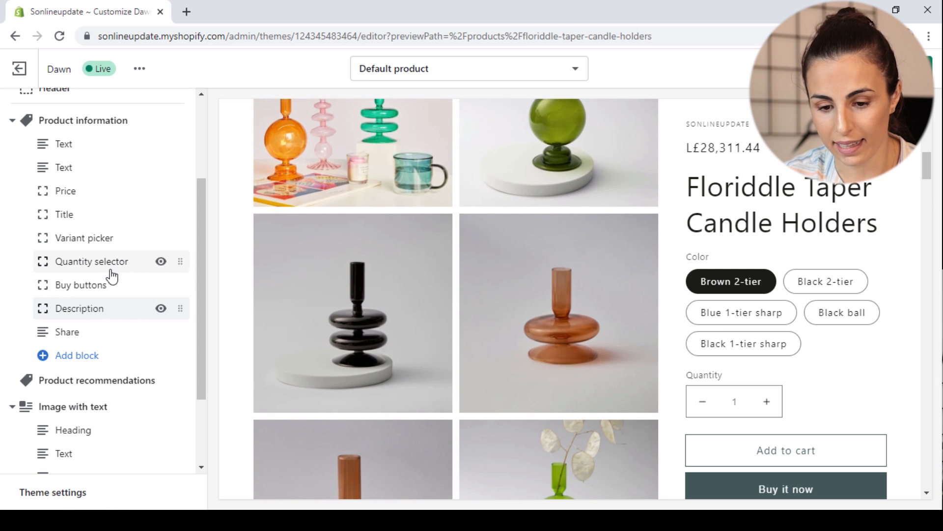
pyautogui.moveTo(181, 308); pyautogui.dragTo(185, 244)
pyautogui.scroll(-2, 808, 307)
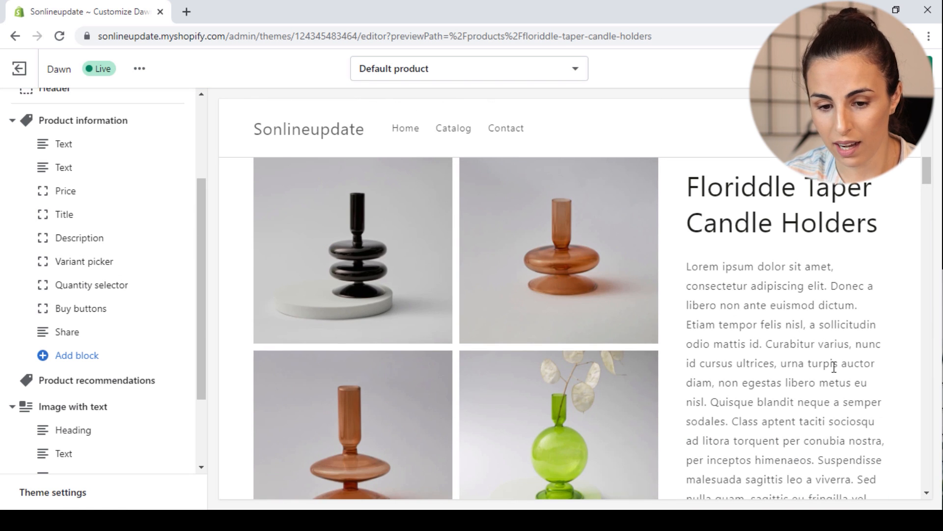
# Move the Description block below the Share block, at the end of the product information blocks
pyautogui.scroll(-5, 868, 418)
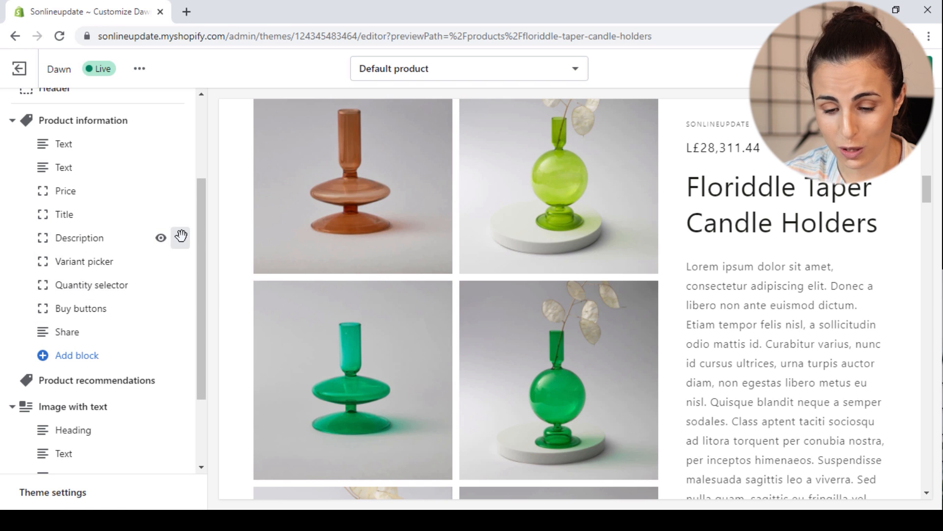
pyautogui.moveTo(179, 238); pyautogui.dragTo(169, 331)
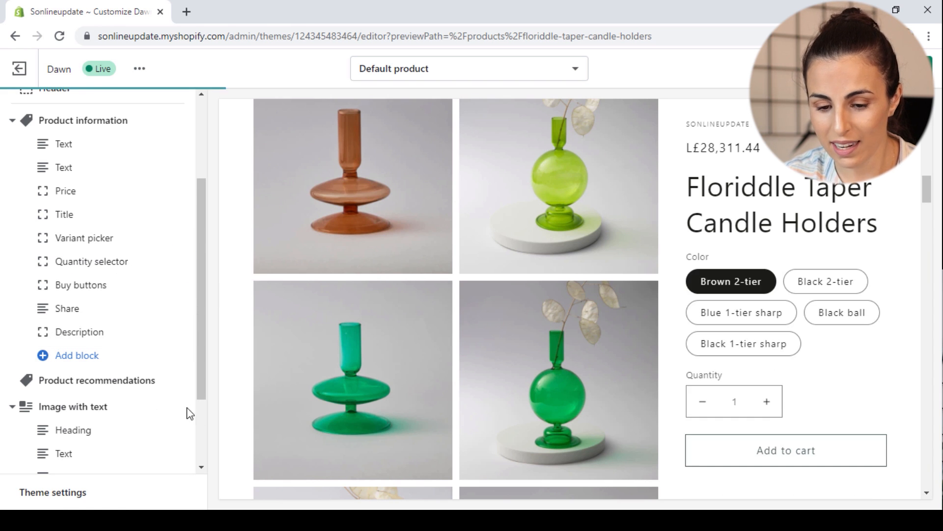
# Add a Collapsible tab block to the product information section and set its icon to Box
pyautogui.click(93, 356)
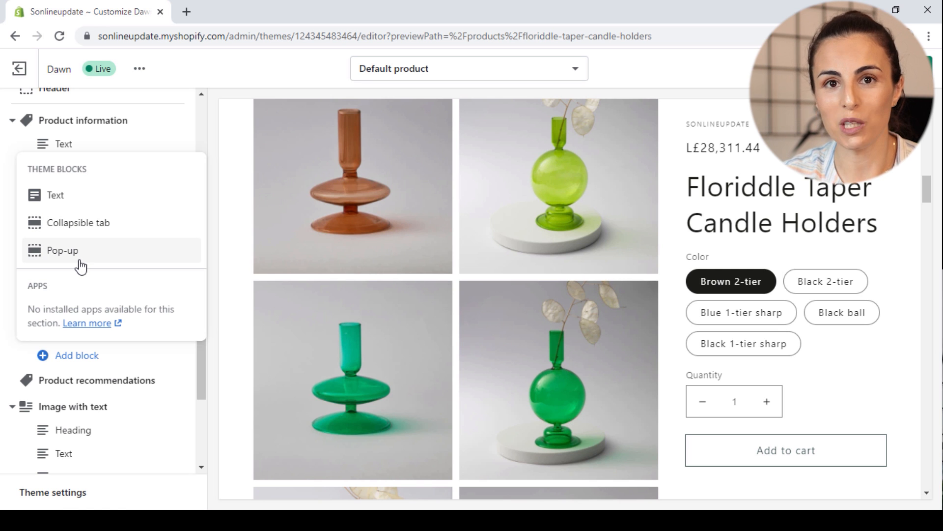
pyautogui.click(91, 224)
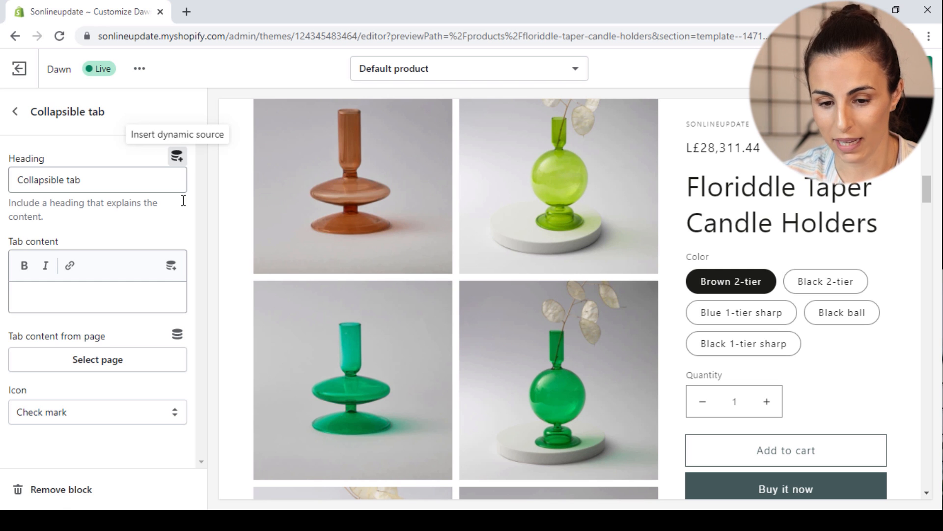
pyautogui.moveTo(926, 191); pyautogui.dragTo(915, 411)
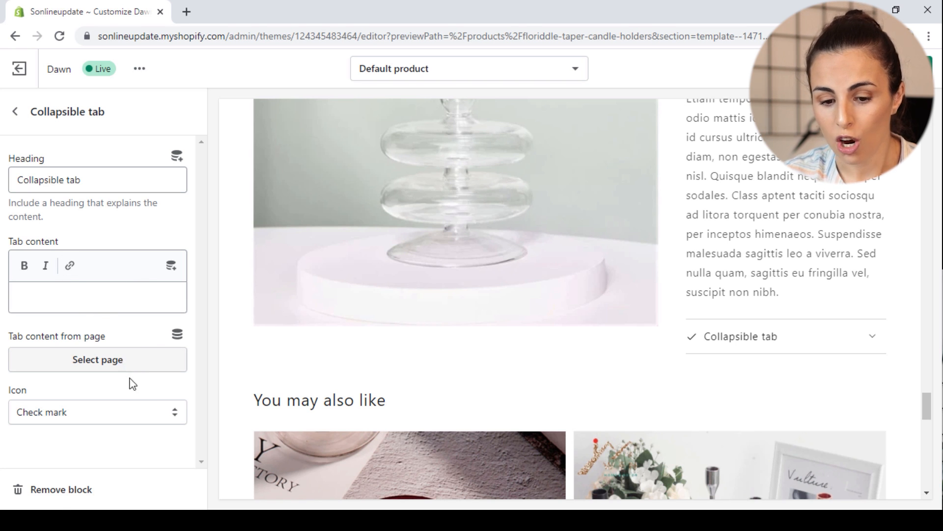
pyautogui.click(144, 411)
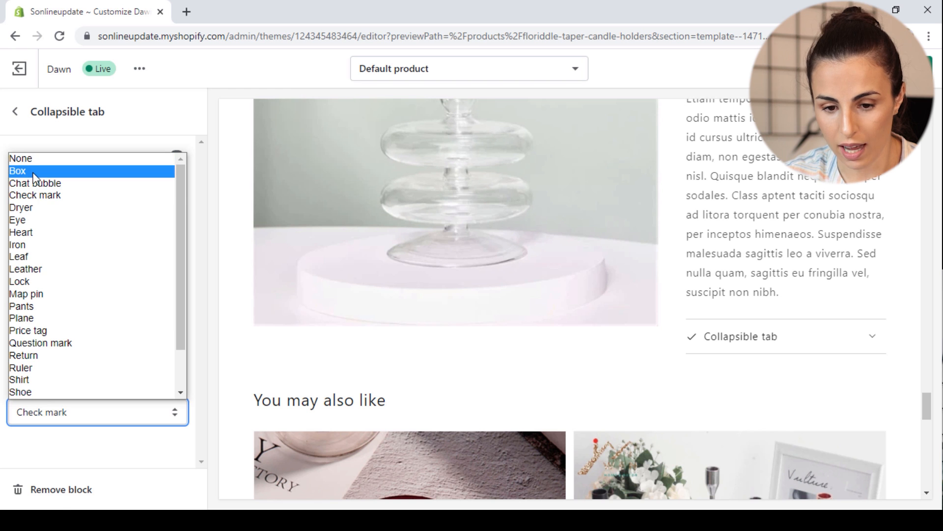
pyautogui.click(29, 171)
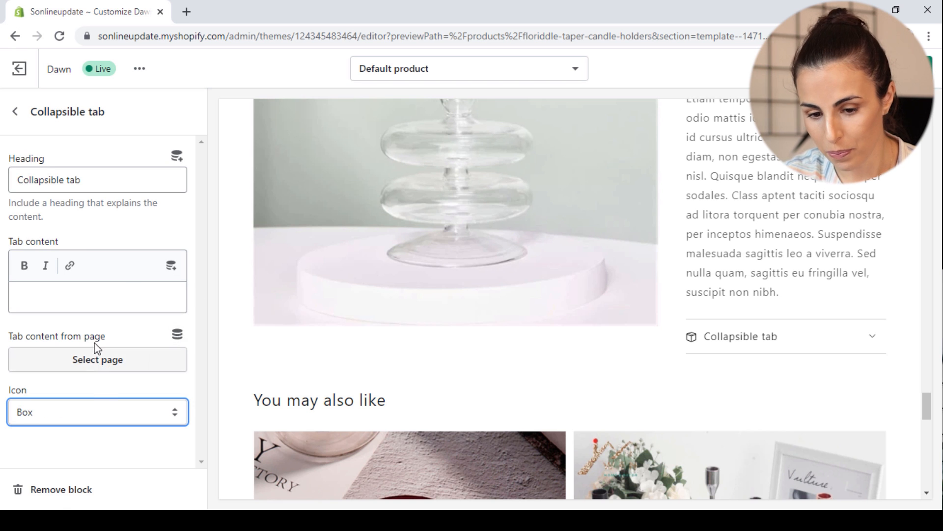
# Use the Shipping page as the collapsible tab's content and set the tab's heading to "Shipping"
pyautogui.click(92, 365)
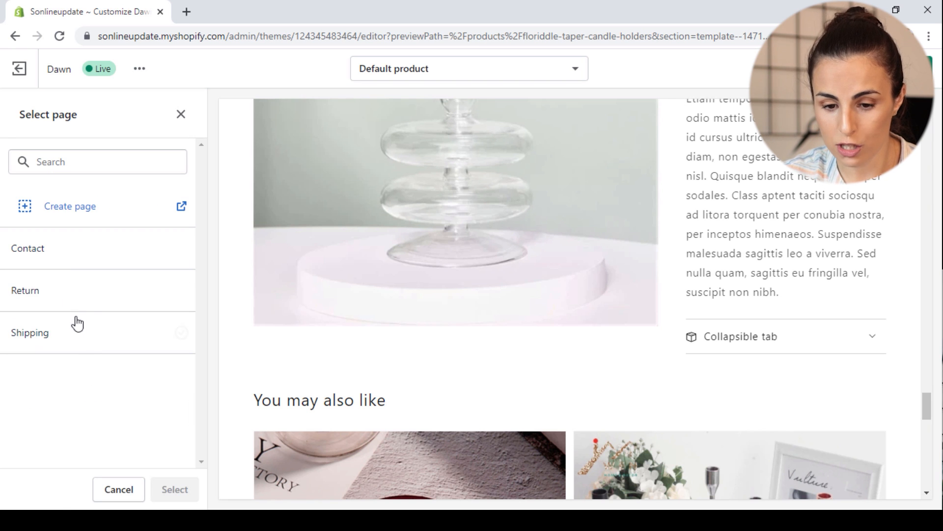
pyautogui.click(90, 341)
pyautogui.click(179, 490)
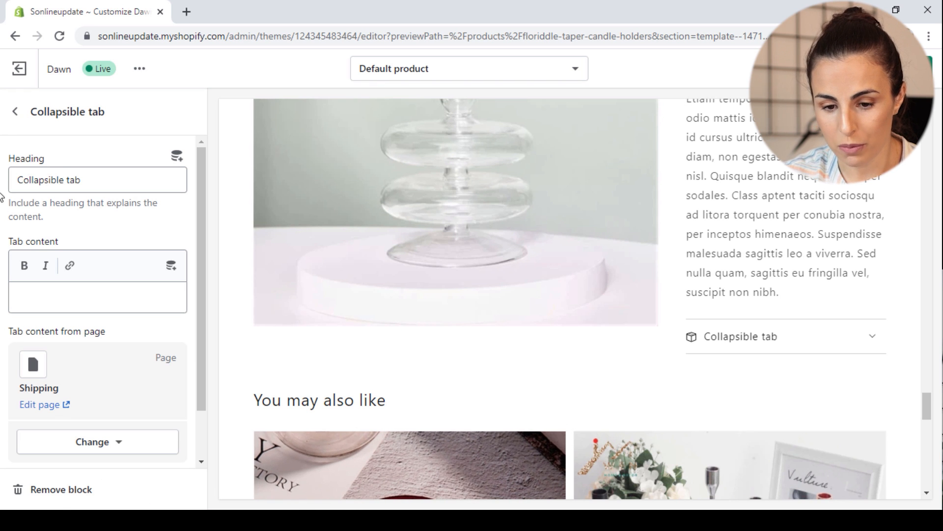
pyautogui.moveTo(113, 185); pyautogui.dragTo(2, 156)
pyautogui.write('S')
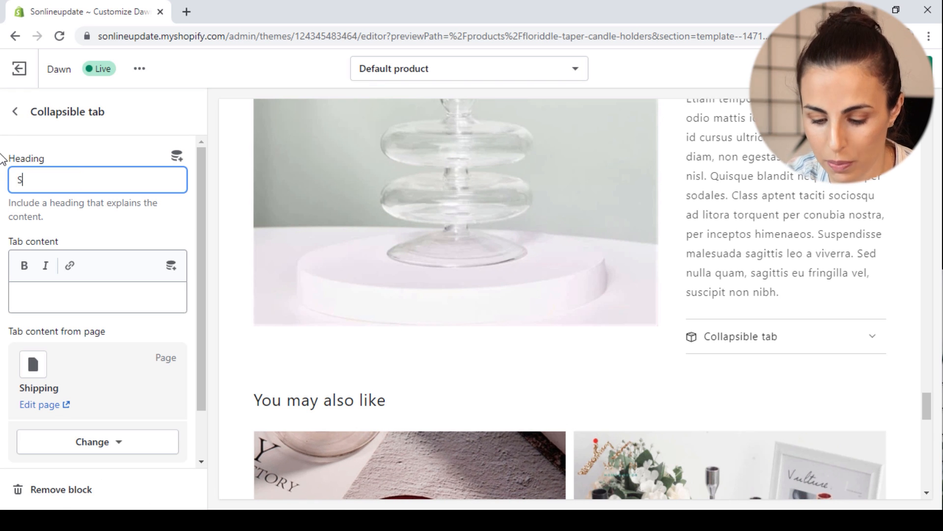
pyautogui.write('hipping')
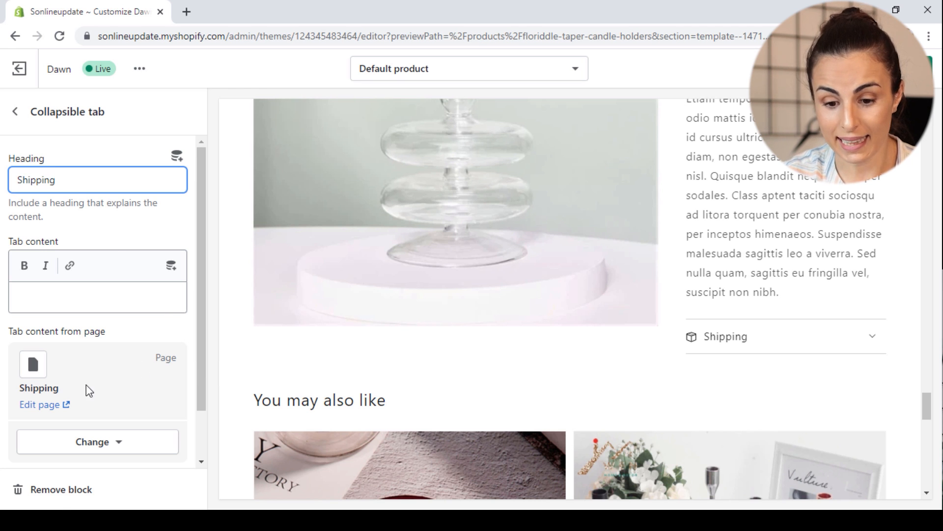
# Go from the heading's dynamic source options to the store's metafields and open the product metafield definitions
pyautogui.click(177, 157)
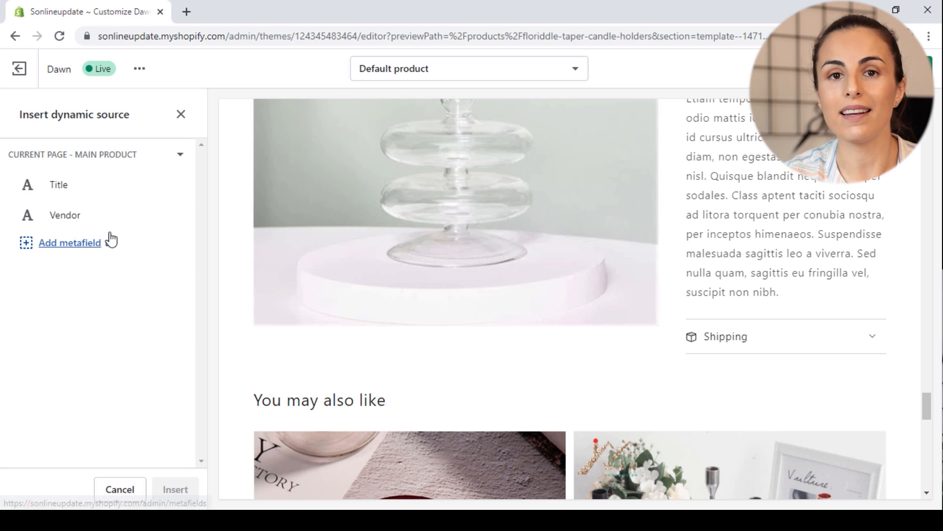
pyautogui.click(84, 255)
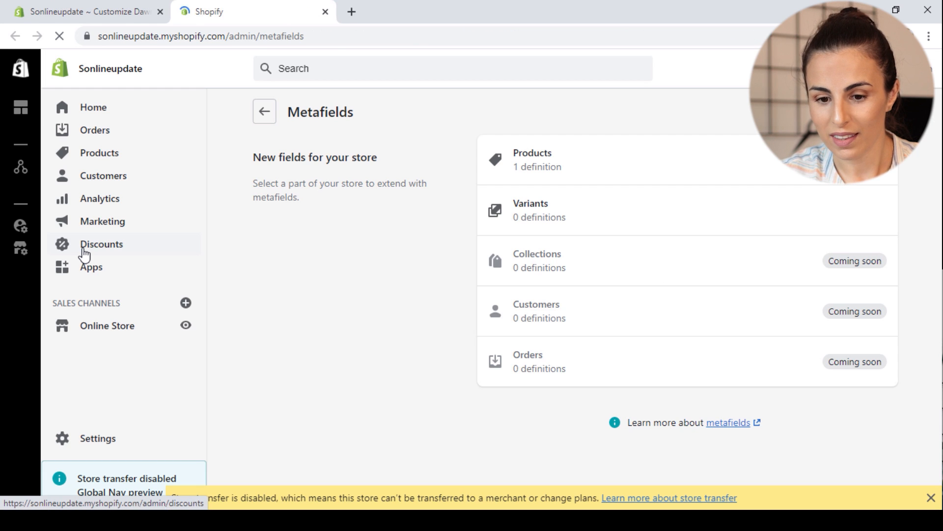
pyautogui.moveTo(513, 217); pyautogui.dragTo(531, 217)
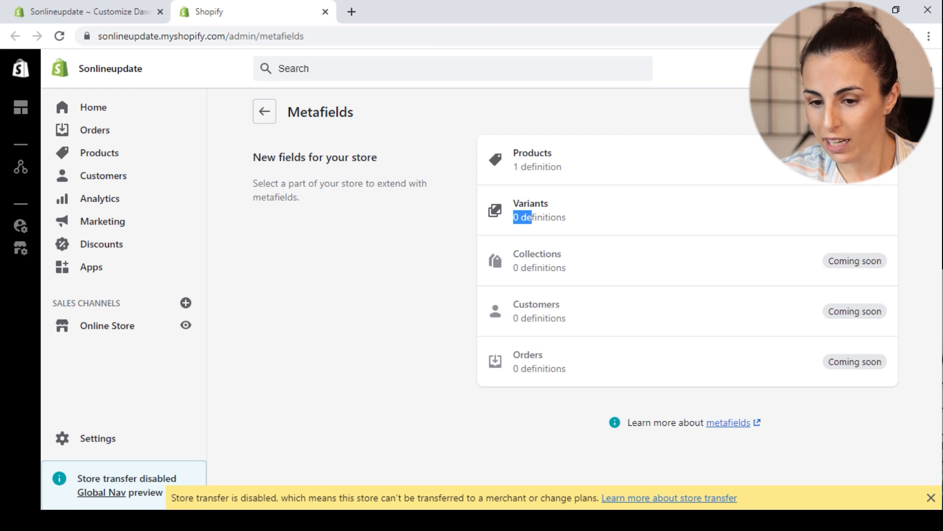
pyautogui.click(694, 172)
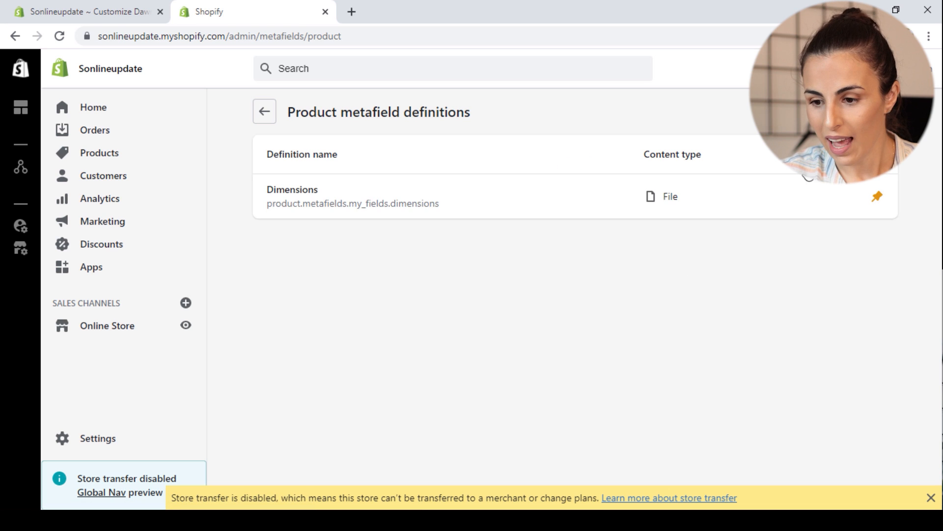
# Start a new product metafield definition and name it "Shipping conditions"
pyautogui.click(857, 113)
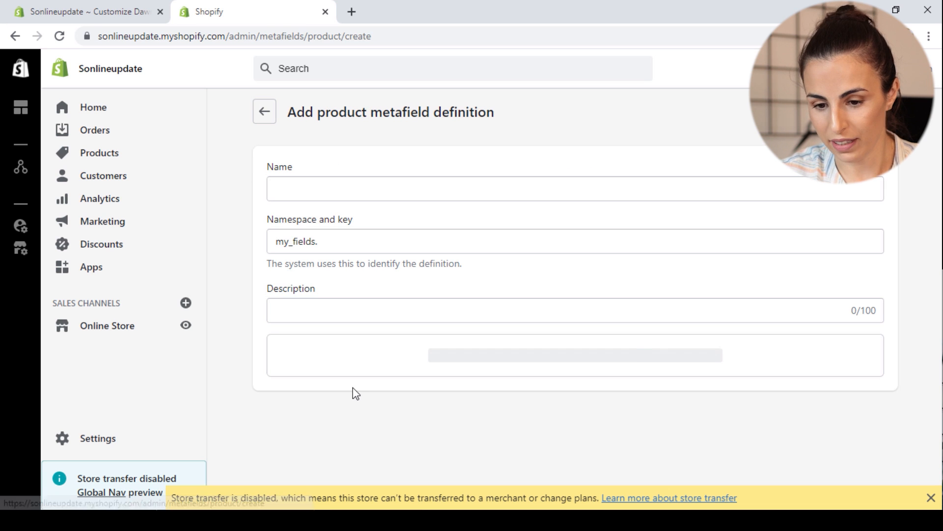
pyautogui.click(310, 192)
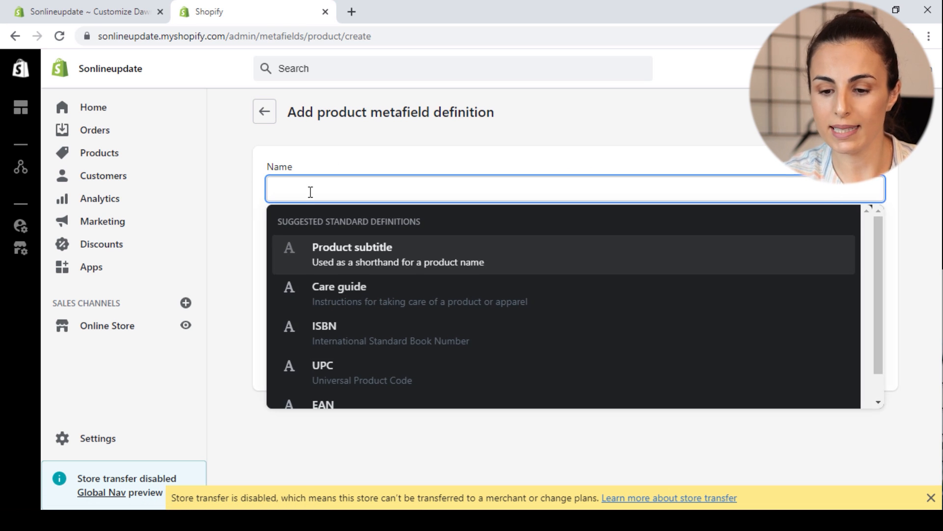
pyautogui.write('Shi')
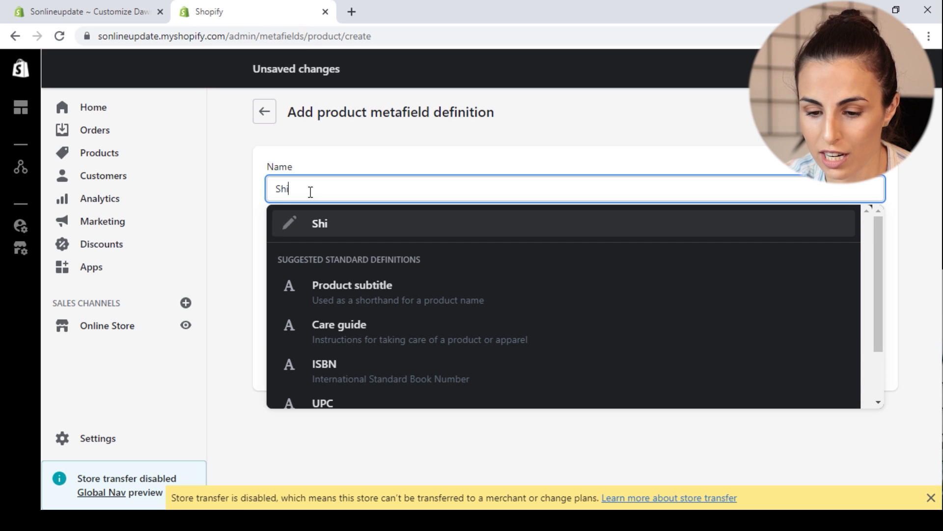
pyautogui.write('pping')
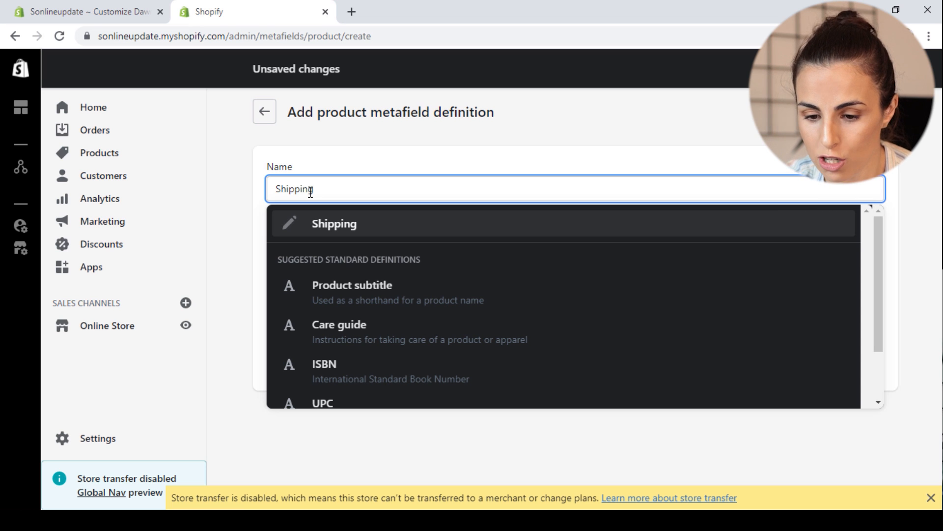
pyautogui.write(' conditions')
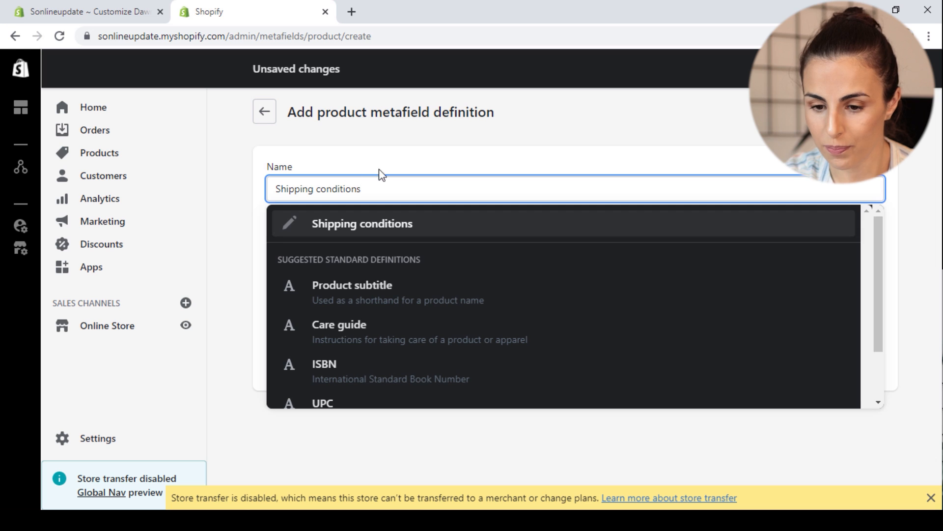
pyautogui.click(482, 102)
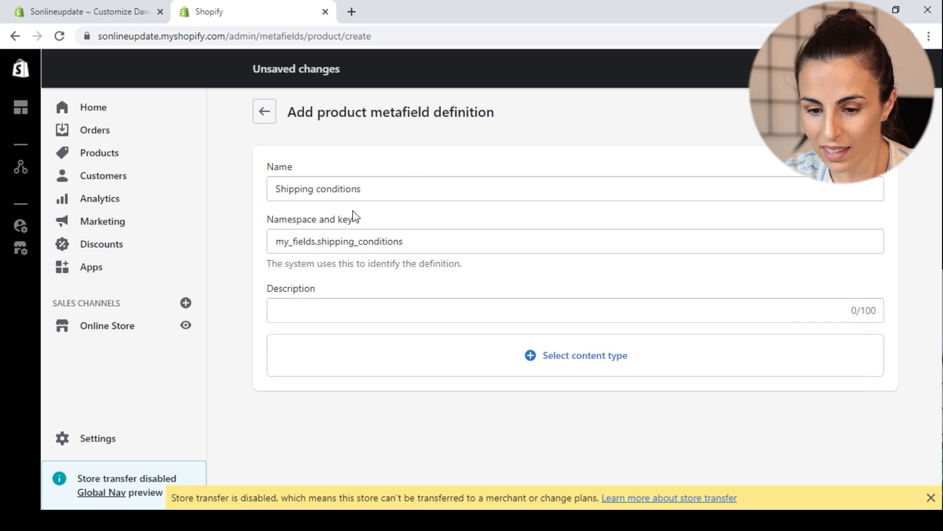
# Set the Shipping conditions metafield's content type to multi-line text and save the definition
pyautogui.click(547, 373)
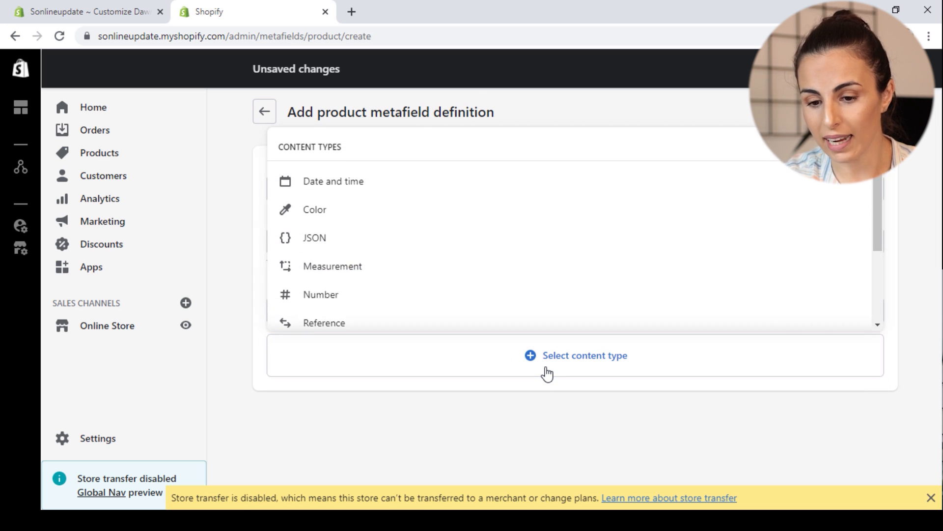
pyautogui.scroll(-3, 326, 251)
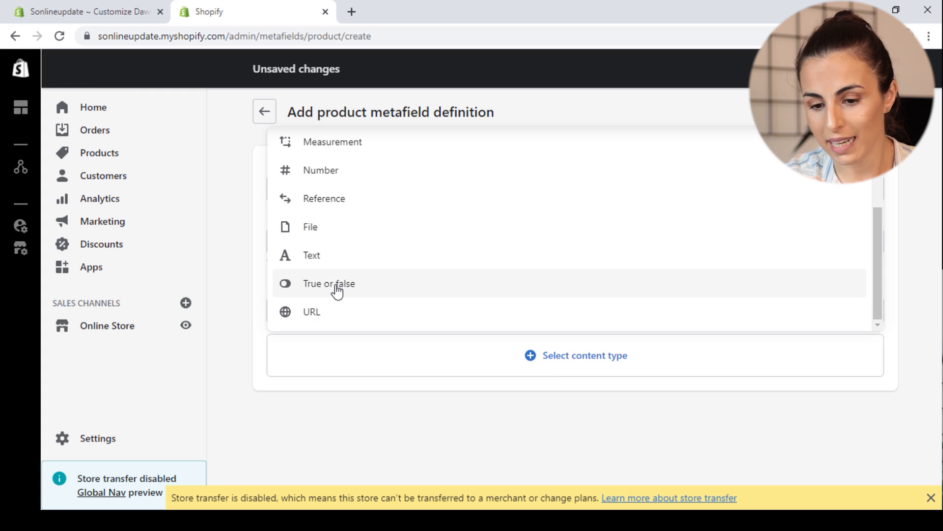
pyautogui.click(331, 263)
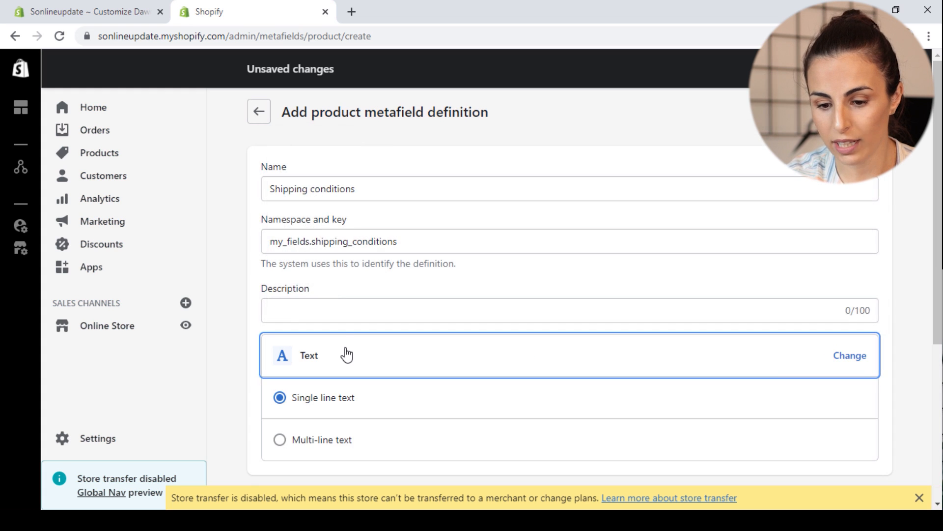
pyautogui.scroll(-4, 346, 353)
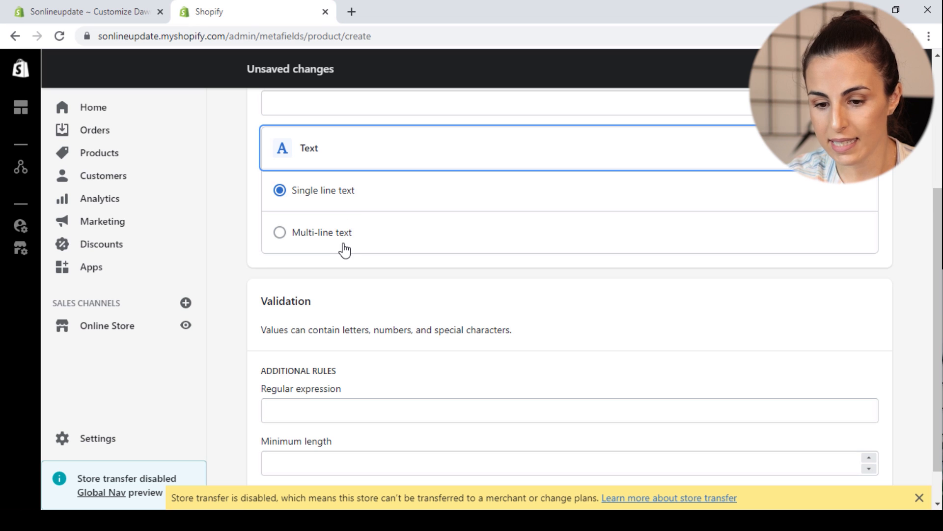
pyautogui.click(347, 236)
pyautogui.scroll(-1, 348, 238)
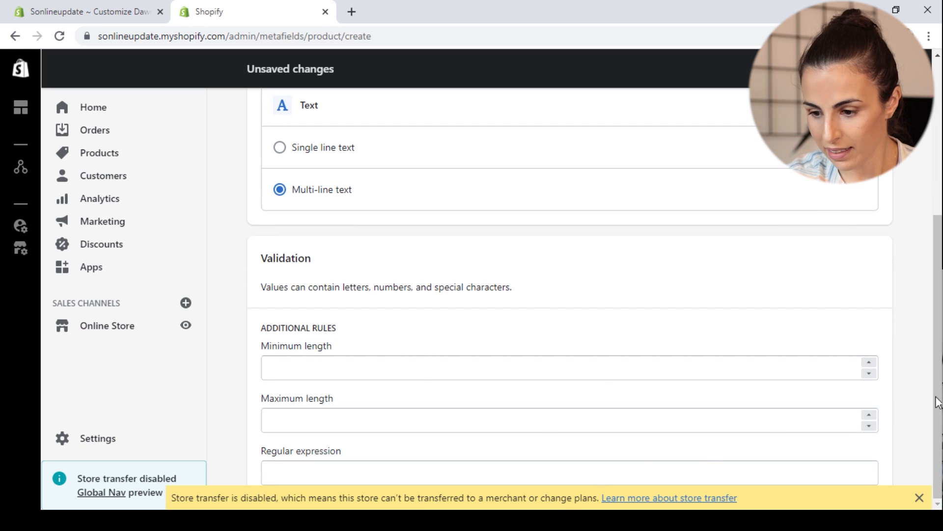
pyautogui.click(925, 502)
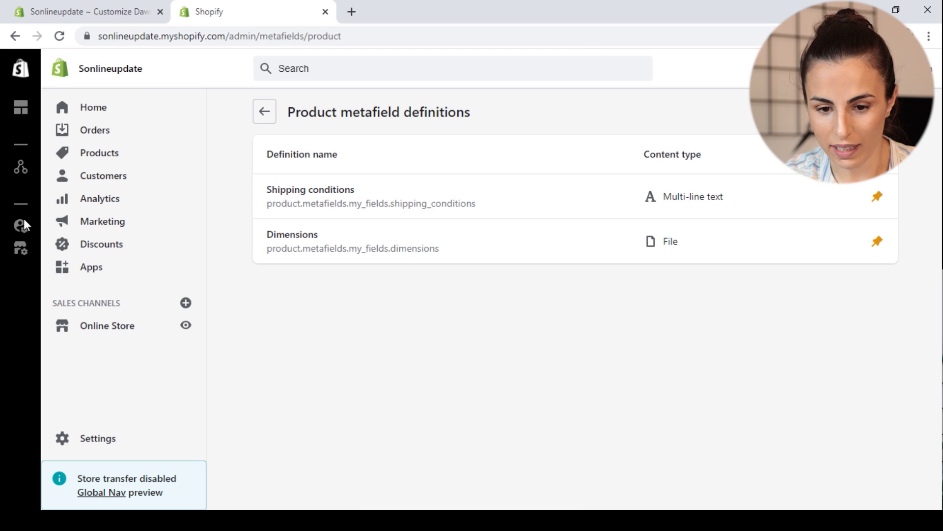
# Return to the Dawn theme editor and load the default product template previewed with the Floriddle Taper Candle Holders product
pyautogui.click(72, 114)
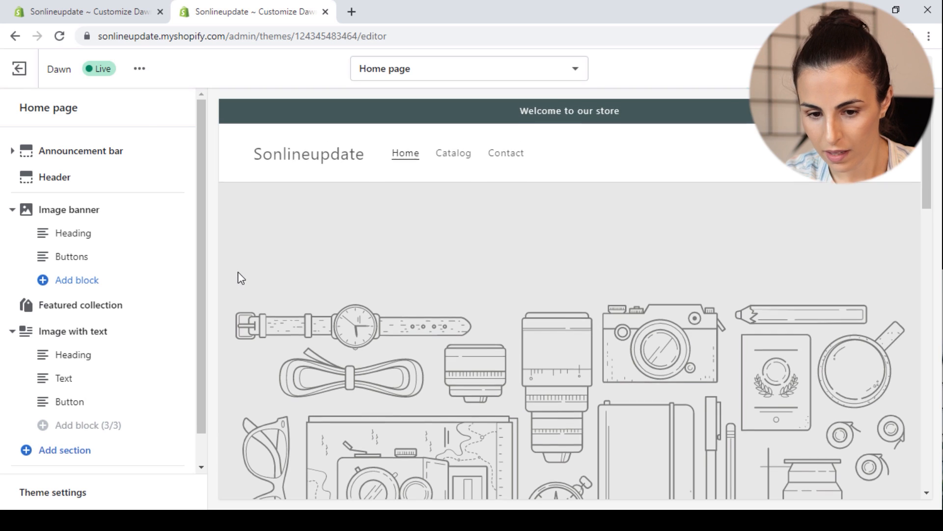
pyautogui.scroll(-2, 238, 272)
pyautogui.click(400, 68)
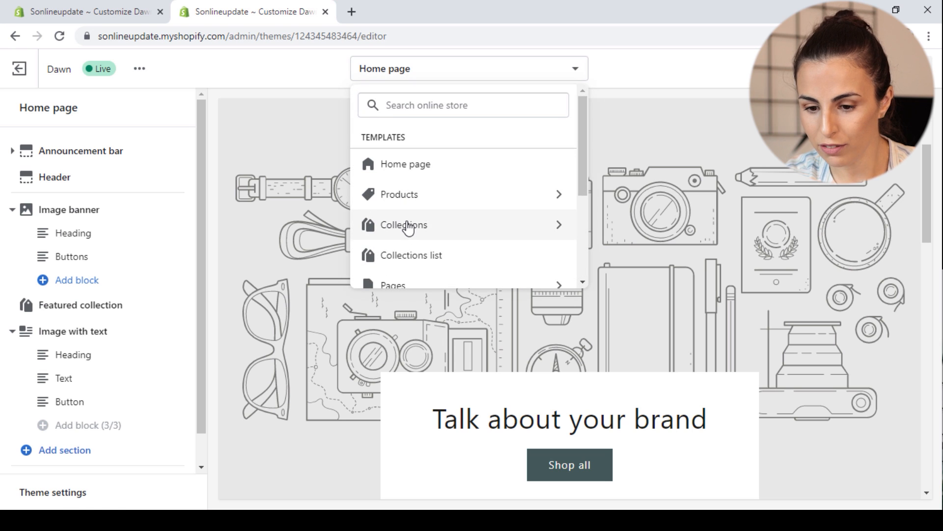
pyautogui.scroll(-1, 408, 233)
pyautogui.scroll(-2, 408, 233)
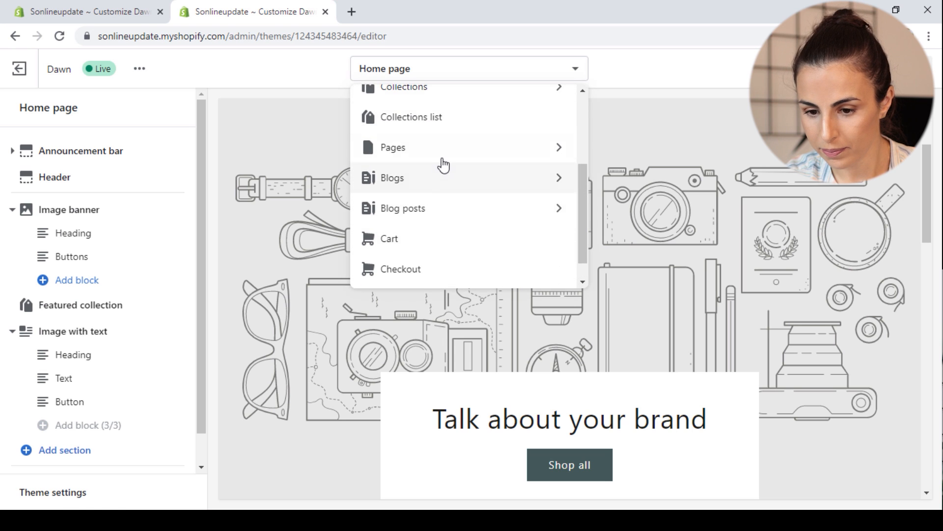
pyautogui.scroll(3, 440, 136)
pyautogui.click(425, 194)
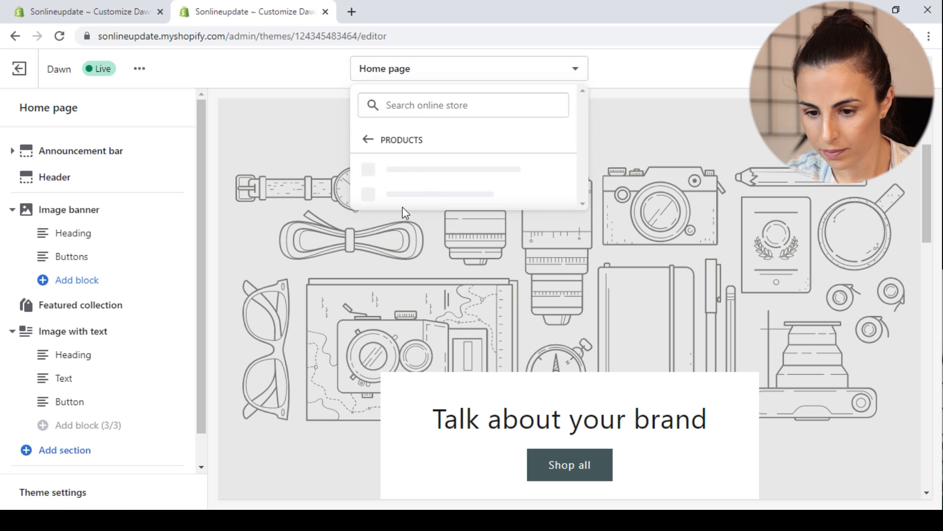
pyautogui.click(414, 167)
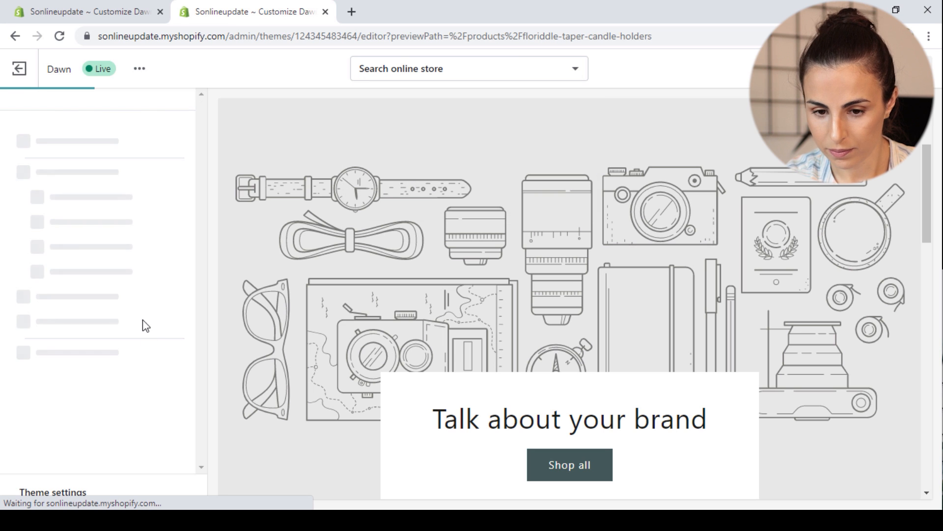
# Add a Collapsible tab block to the Product information section of the default product template
pyautogui.scroll(-12, 629, 326)
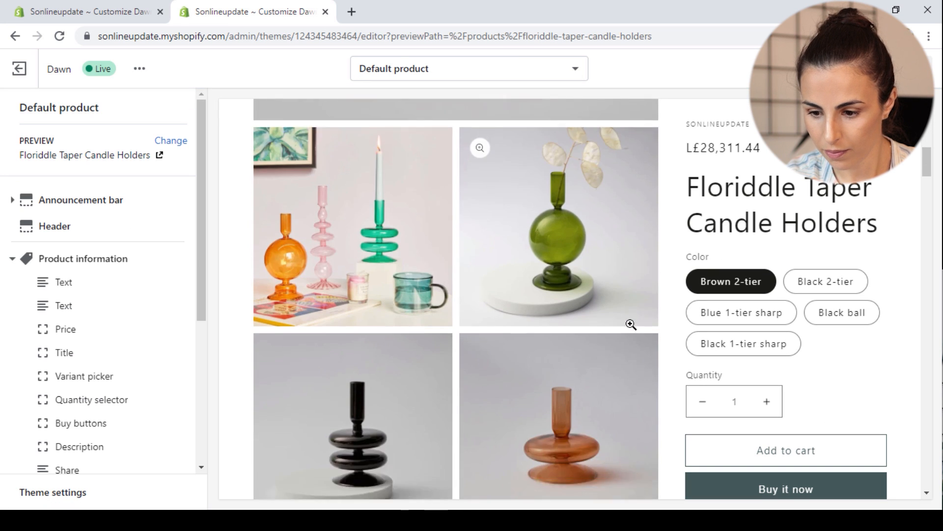
pyautogui.scroll(-3, 98, 320)
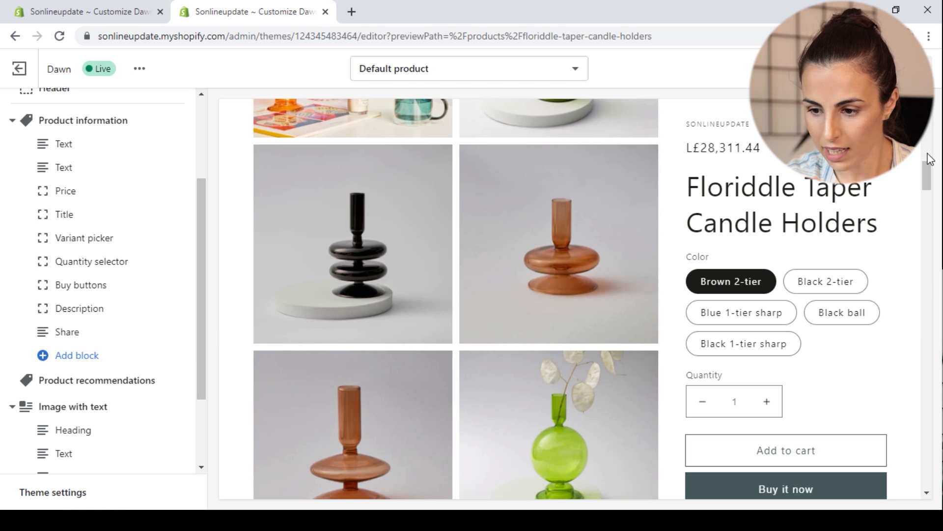
pyautogui.moveTo(927, 184); pyautogui.dragTo(926, 409)
pyautogui.click(96, 358)
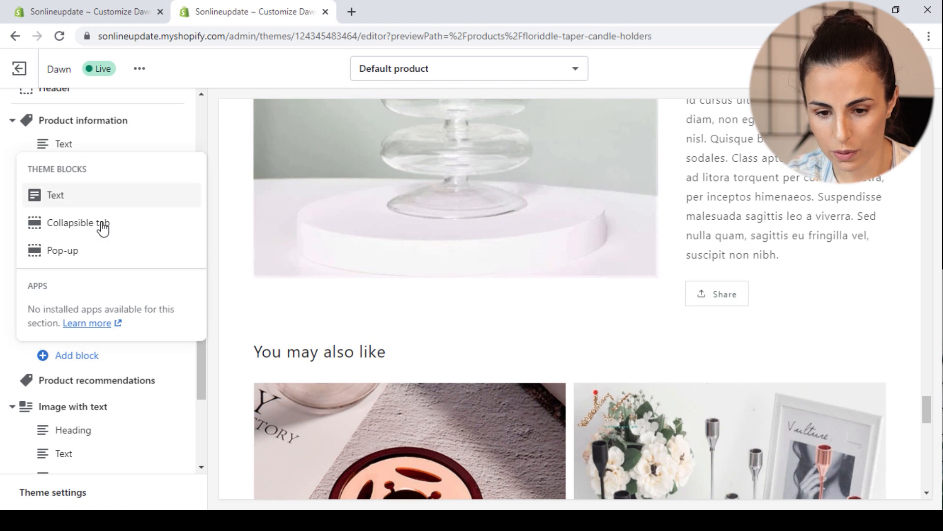
pyautogui.click(106, 226)
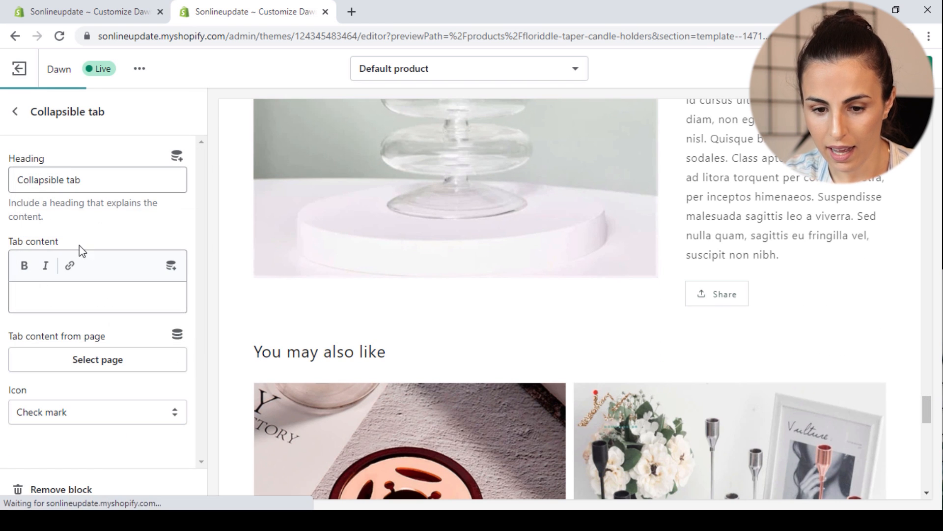
# Insert the Shipping conditions metafield as the dynamic source for the collapsible tab's content
pyautogui.click(179, 268)
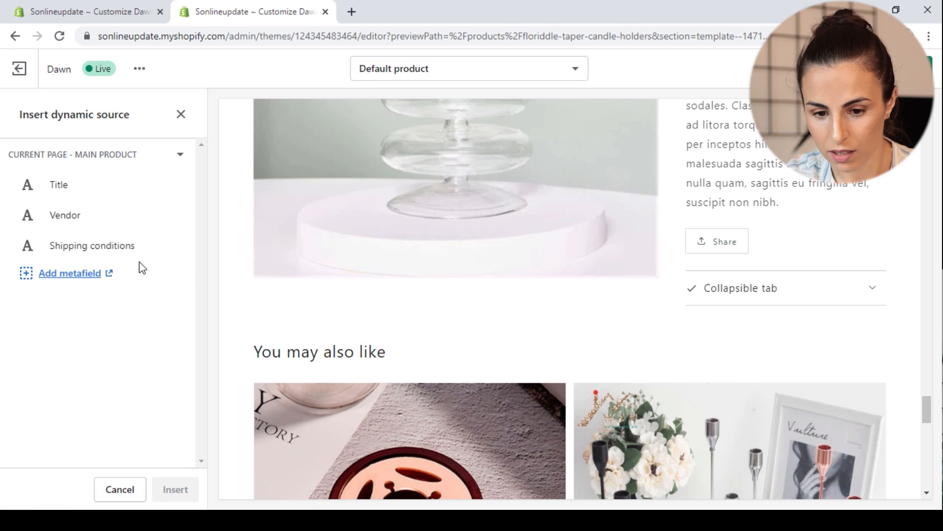
pyautogui.click(75, 252)
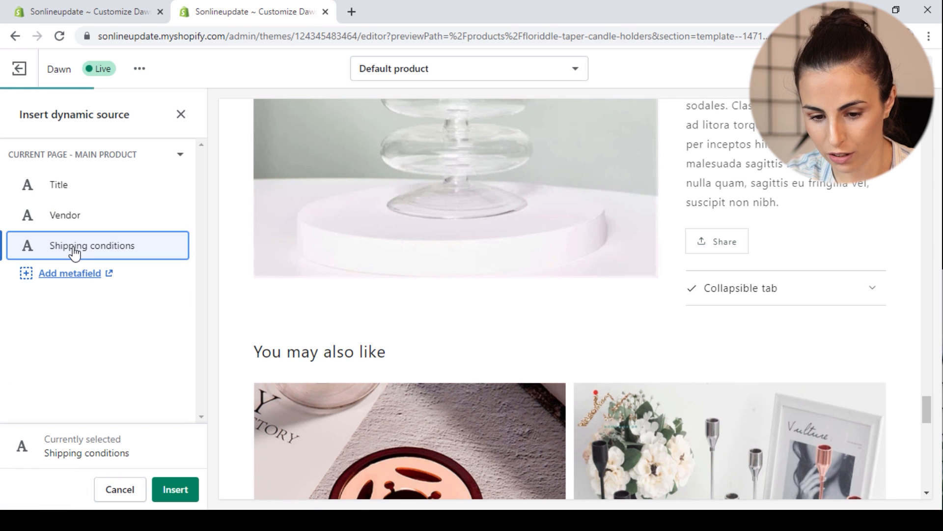
pyautogui.click(175, 489)
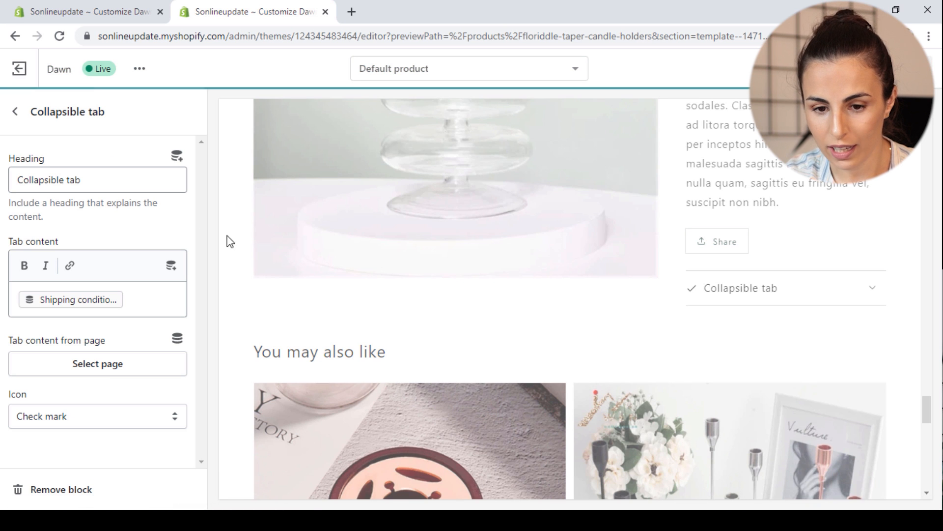
# Leave the theme editor in the other browser tab, discarding its unsaved changes, and open the Floriddle Taper Candle Holders product
pyautogui.click(99, 14)
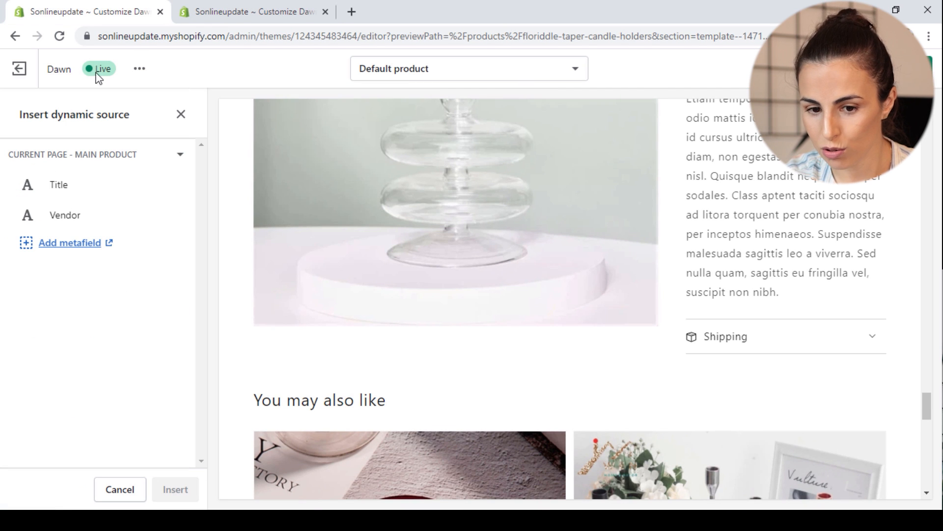
pyautogui.click(18, 69)
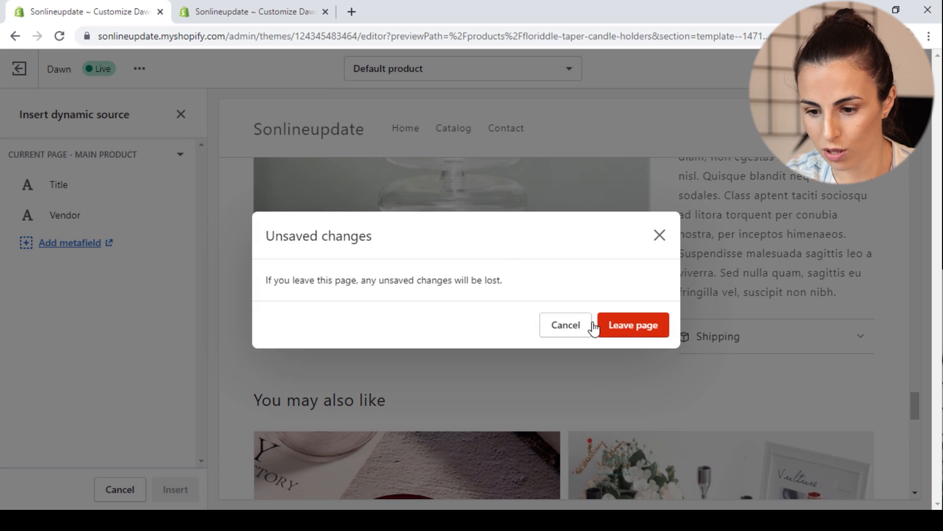
pyautogui.click(664, 330)
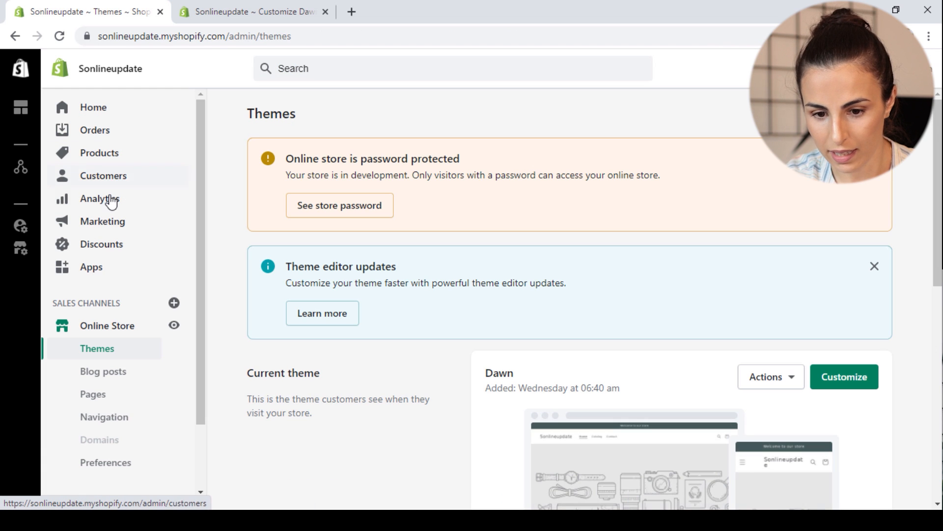
pyautogui.click(117, 156)
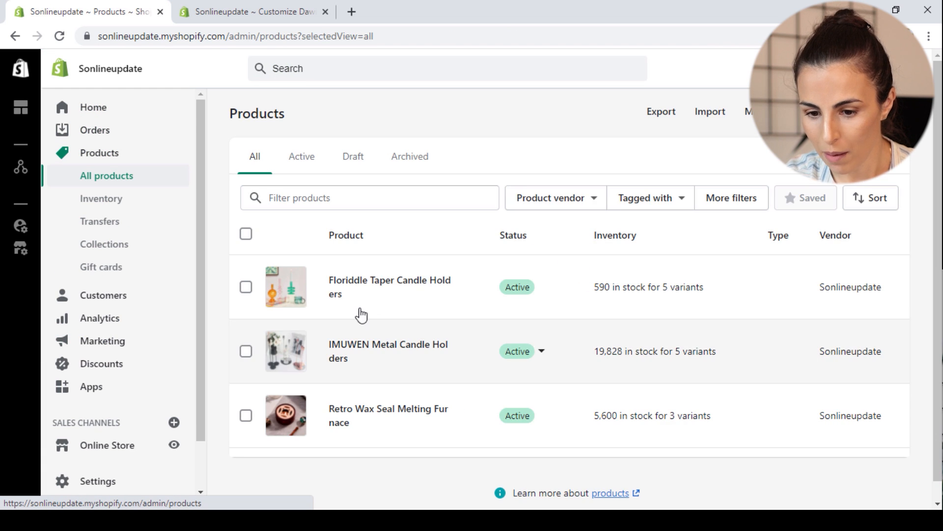
pyautogui.click(383, 285)
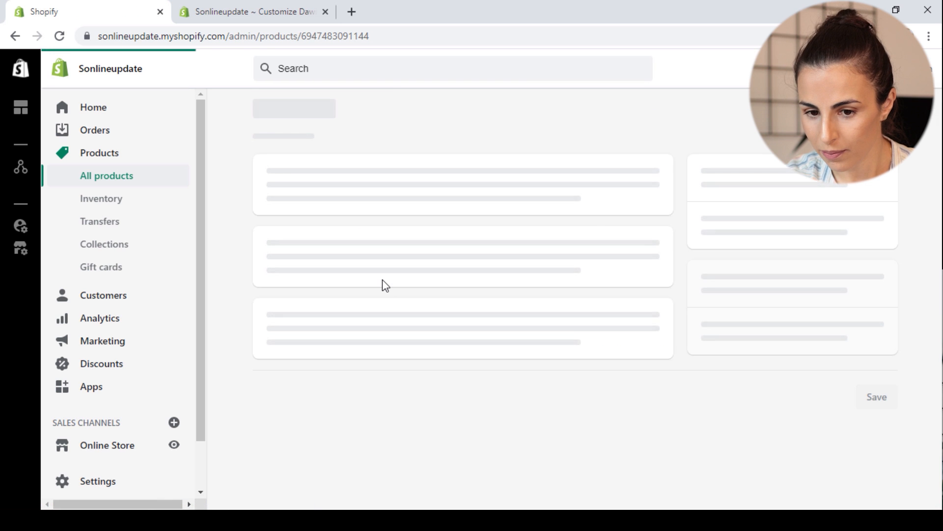
# Set the Floriddle Taper Candle Holders' Shipping conditions metafield to "10-15 days shipping" and save the product
pyautogui.scroll(-10, 383, 281)
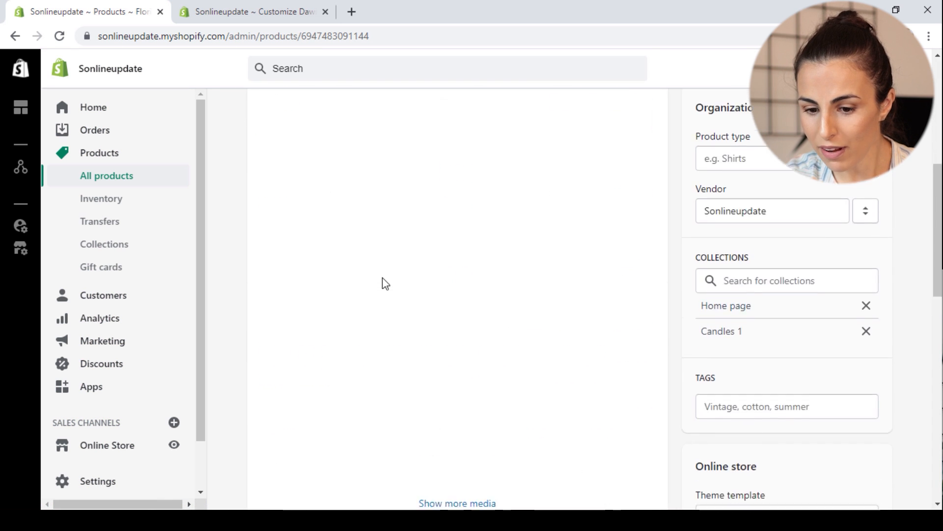
pyautogui.scroll(-10, 383, 281)
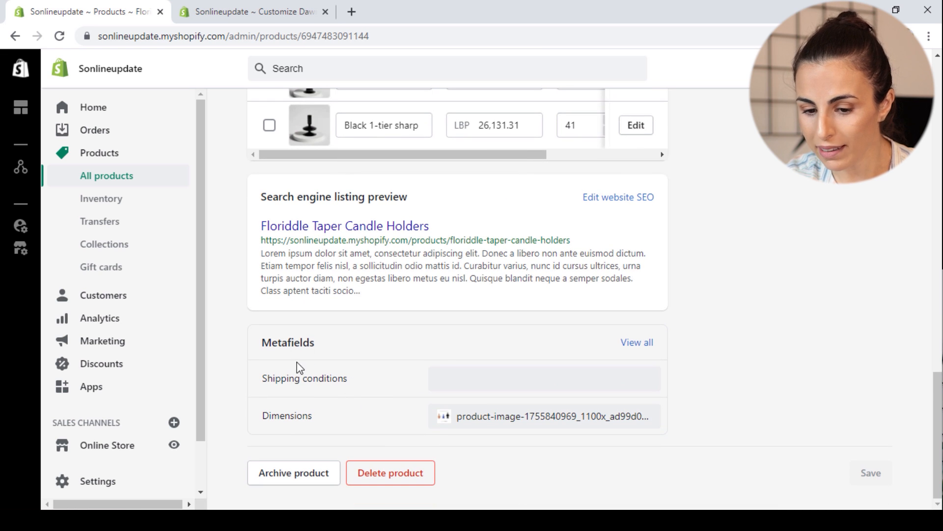
pyautogui.click(495, 382)
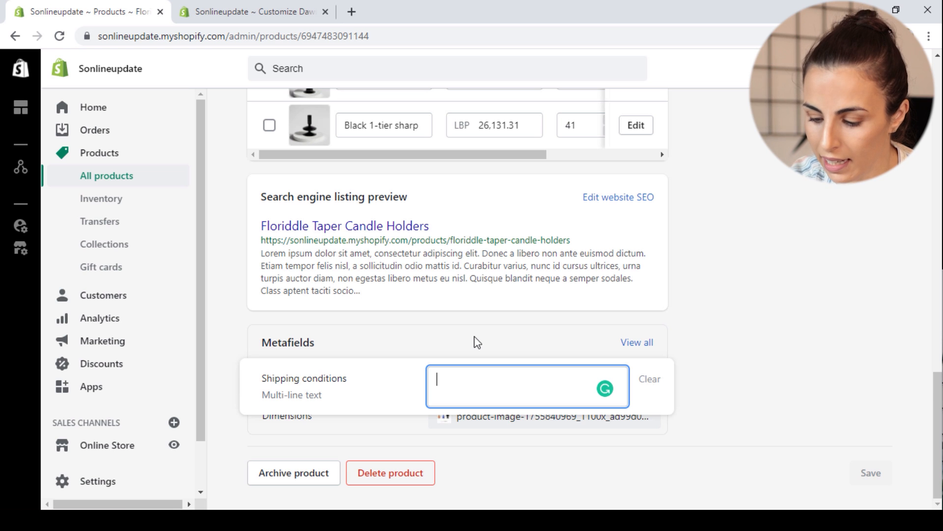
pyautogui.write('10')
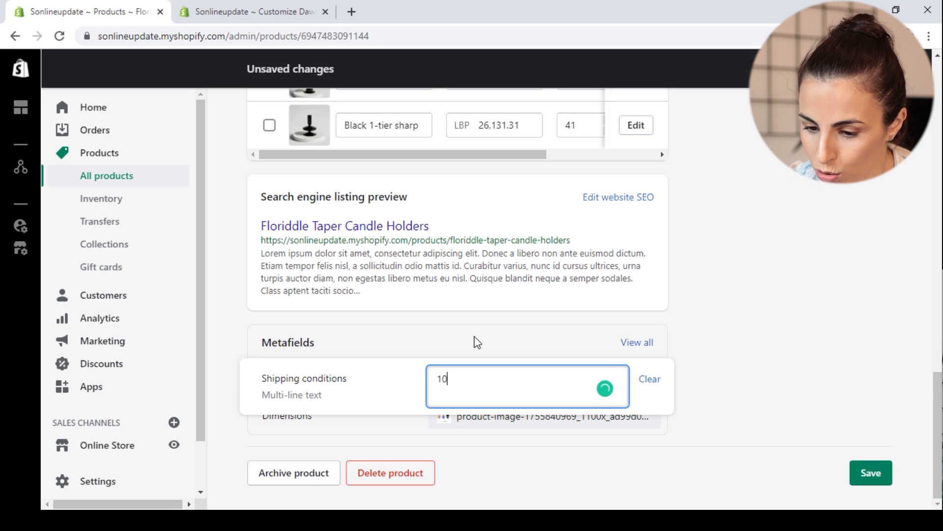
pyautogui.write('-15 days s')
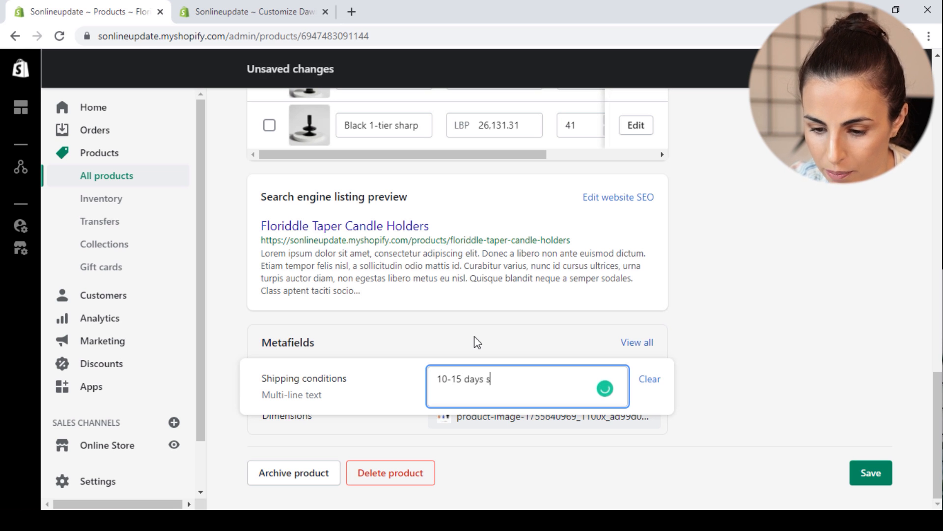
pyautogui.write('hippin')
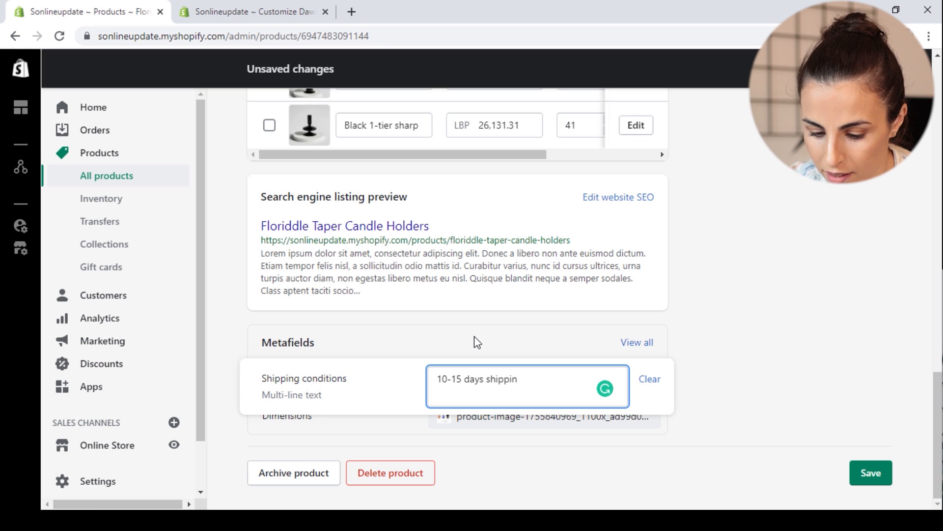
pyautogui.write('g')
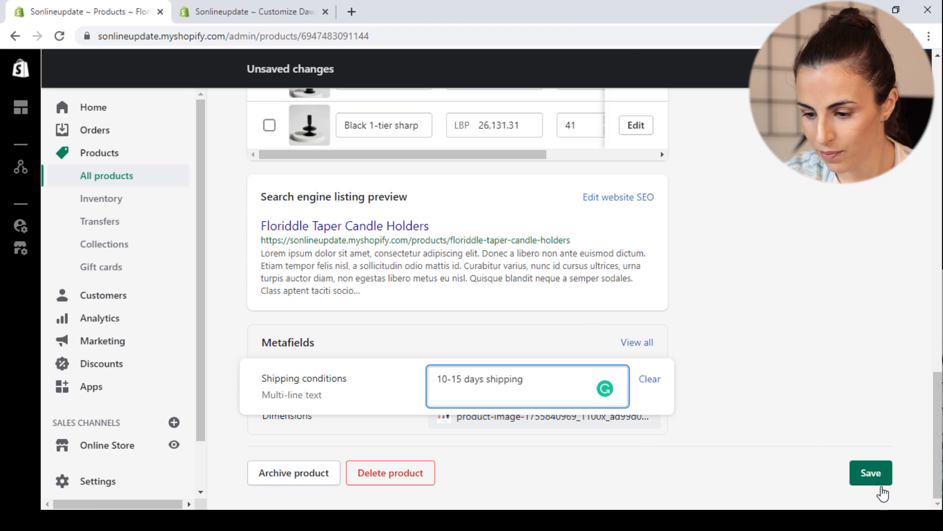
pyautogui.click(869, 471)
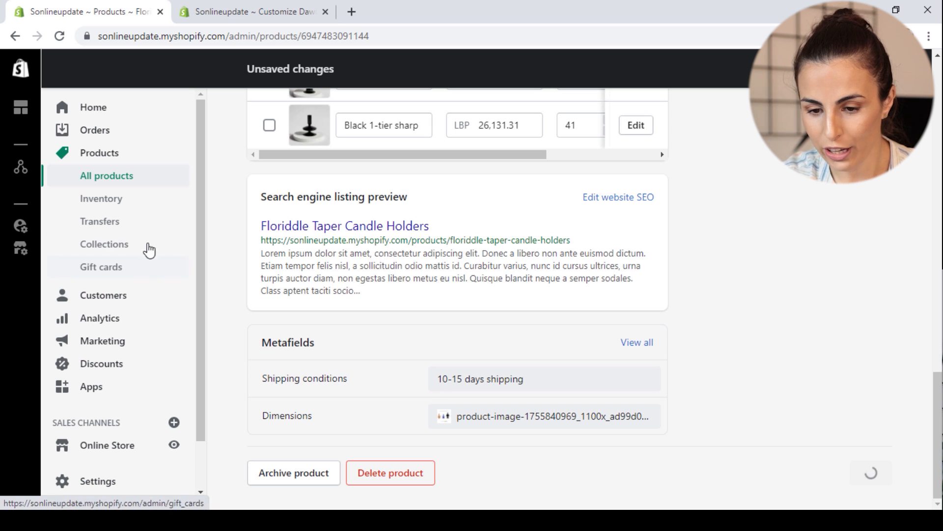
# Go back to the product list and open the IMUWEN Metal Candle Holders product
pyautogui.scroll(1, 283, 221)
pyautogui.scroll(15, 281, 207)
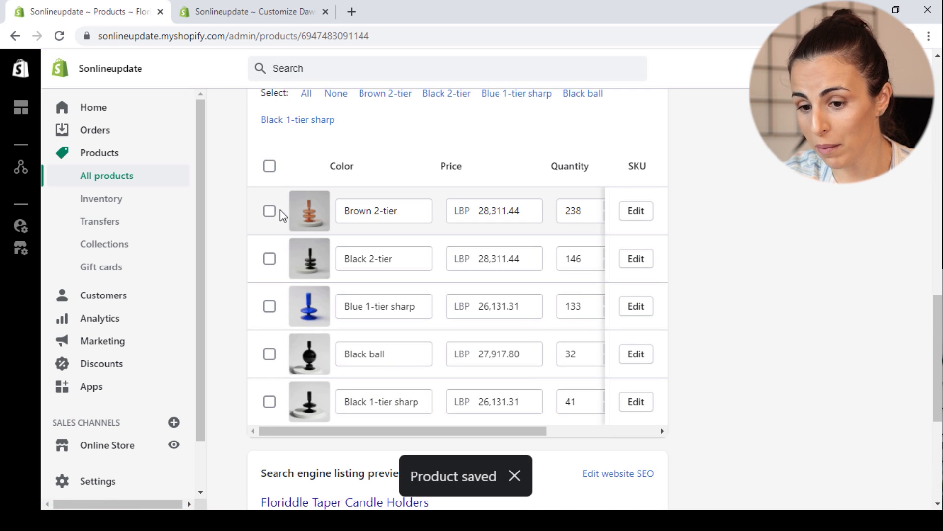
pyautogui.scroll(1, 282, 162)
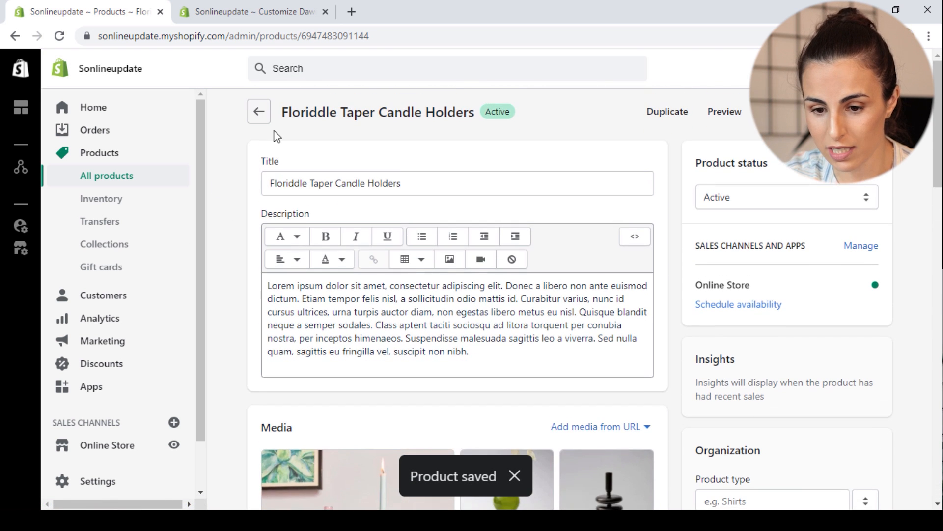
pyautogui.click(259, 113)
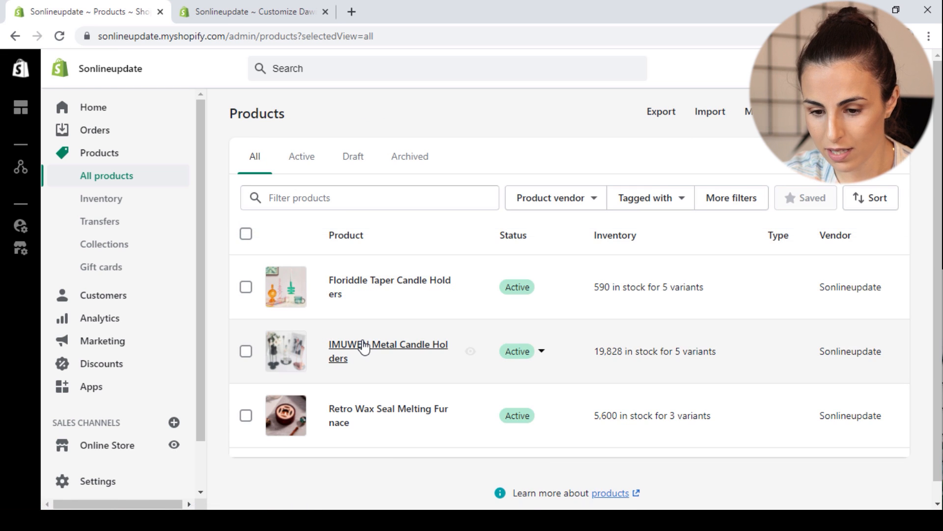
pyautogui.click(362, 344)
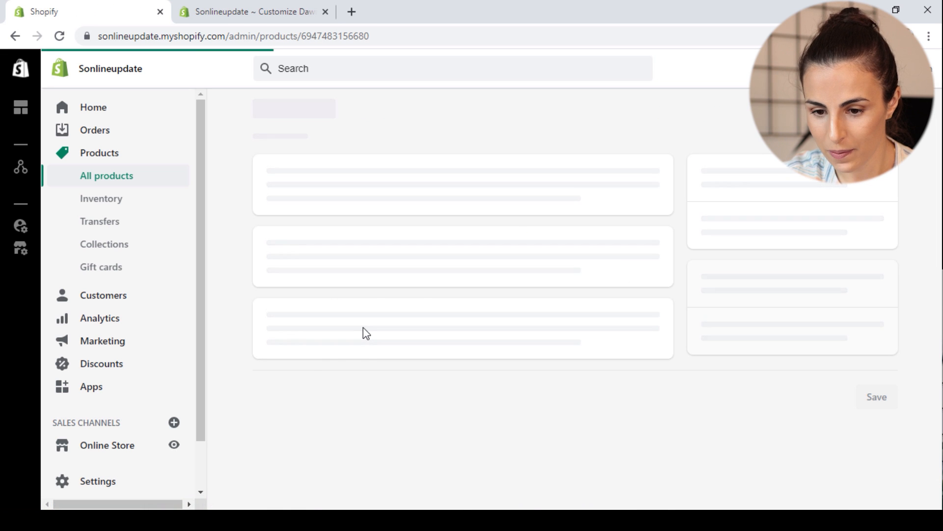
# Set the IMUWEN Metal Candle Holders' Shipping conditions metafield to "1to 2 days" and save the product
pyautogui.scroll(-10, 363, 327)
pyautogui.scroll(-10, 364, 305)
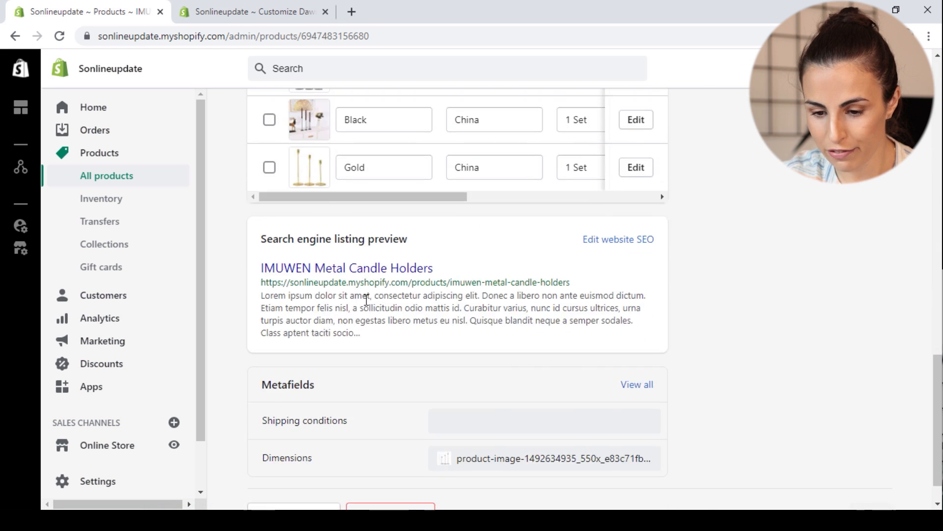
pyautogui.click(520, 396)
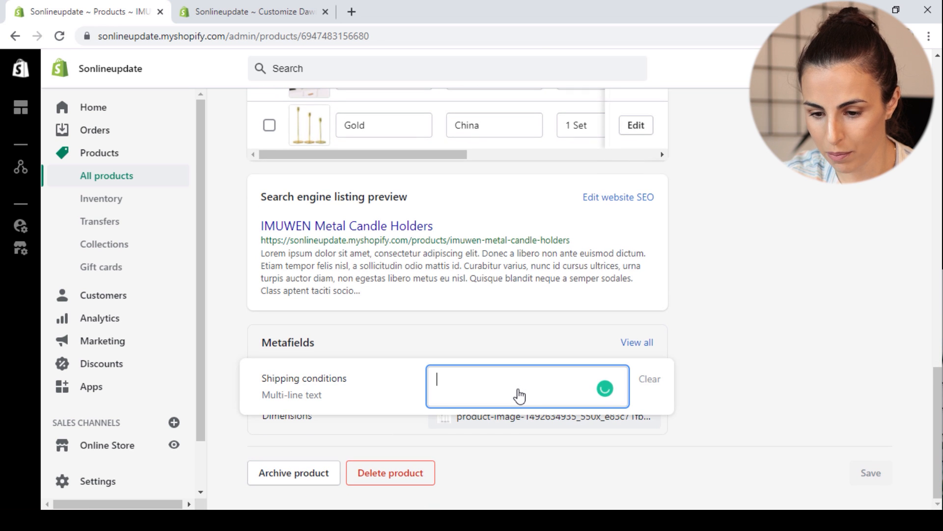
pyautogui.write('1')
pyautogui.press('BackSpace')
pyautogui.write('1to 2 days')
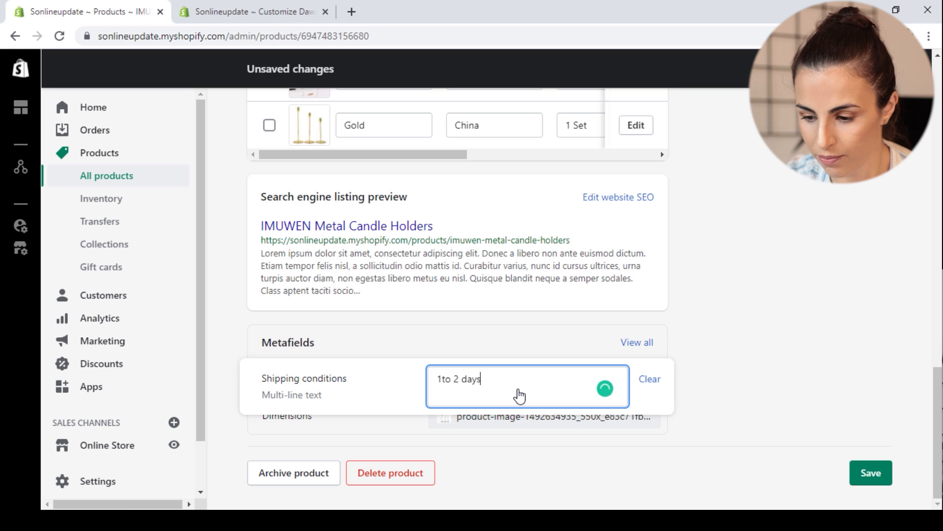
pyautogui.click(865, 473)
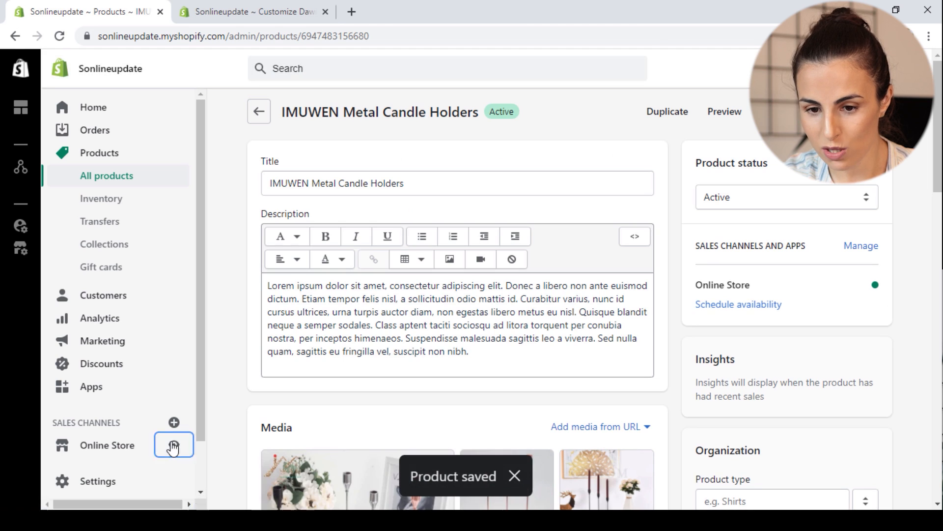
# View the online store and browse the products on its Catalog page
pyautogui.click(179, 448)
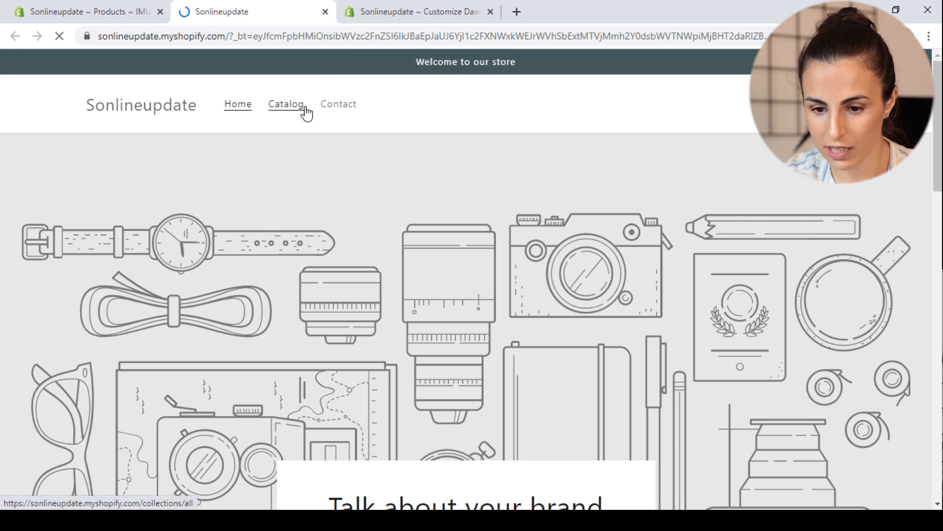
pyautogui.click(303, 105)
pyautogui.scroll(-5, 349, 192)
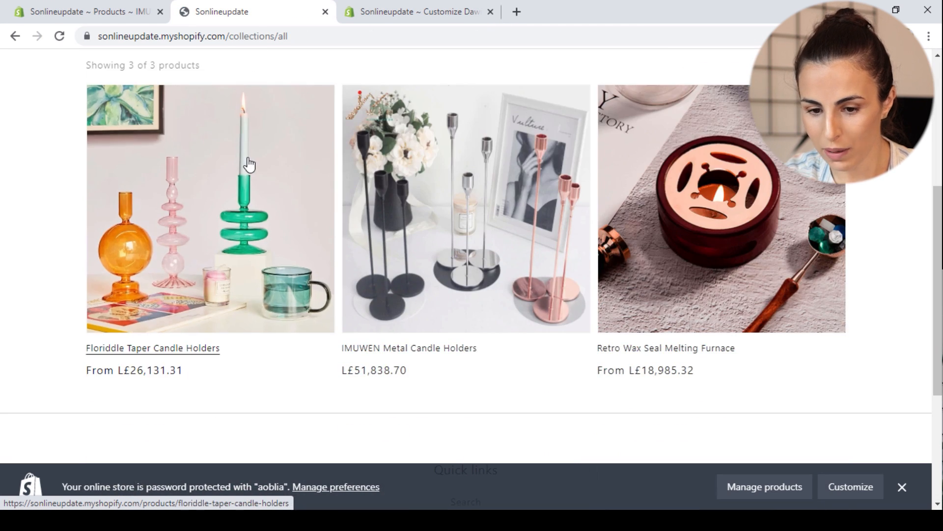
# Open both candle holder products in separate tabs and expand the collapsible tab on the Floriddle Taper Candle Holders page
pyautogui.middleClick(246, 163)
pyautogui.middleClick(487, 231)
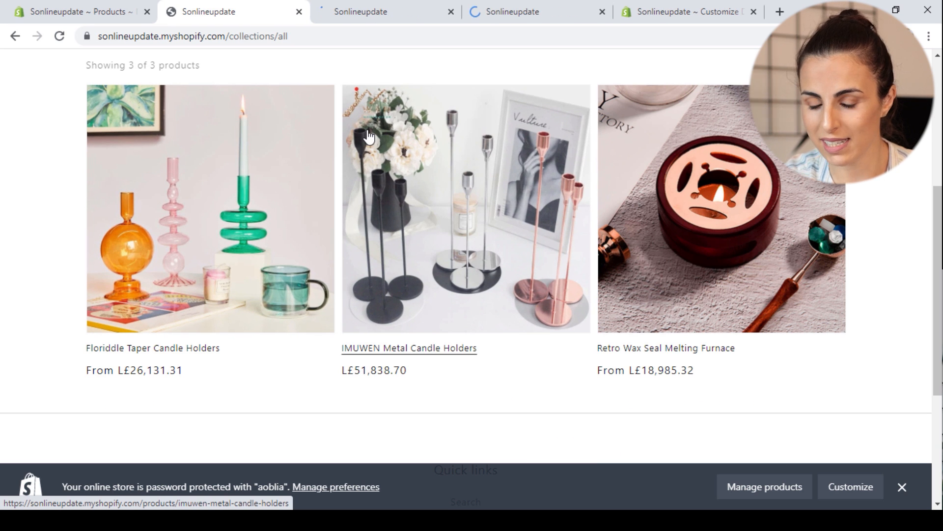
pyautogui.click(392, 7)
pyautogui.scroll(-15, 362, 297)
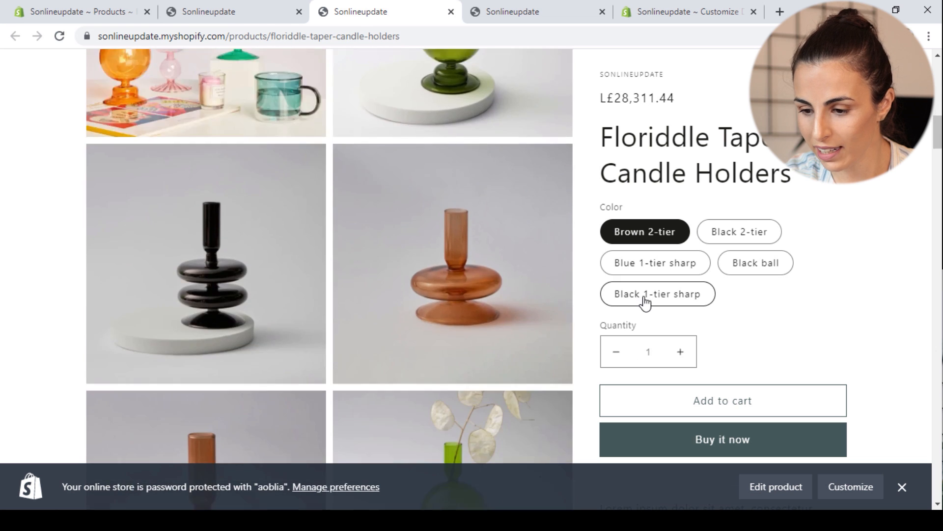
pyautogui.scroll(-10, 788, 354)
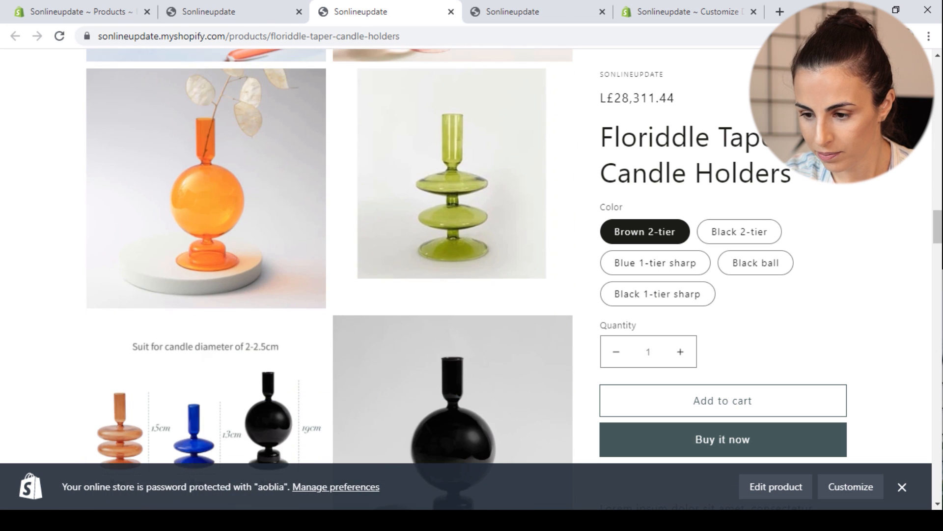
pyautogui.scroll(-20, 472, 279)
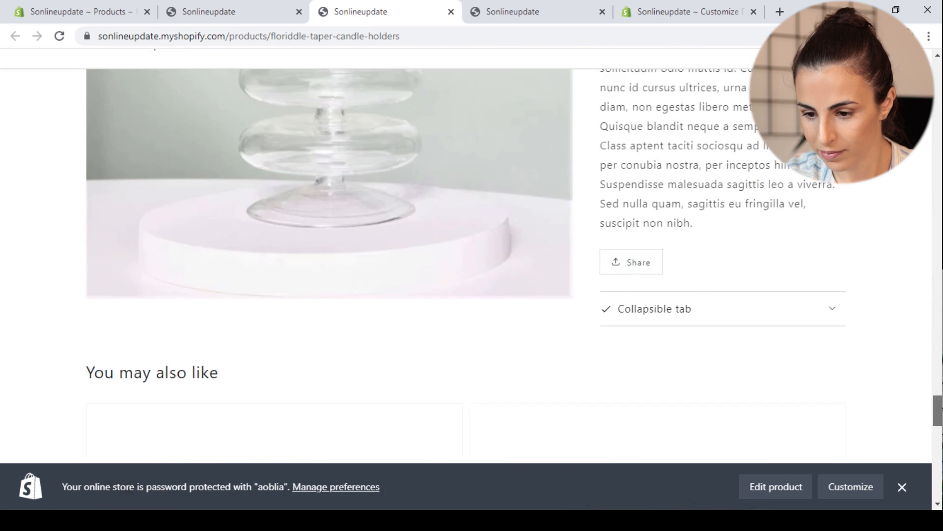
pyautogui.scroll(1, 471, 265)
pyautogui.click(908, 494)
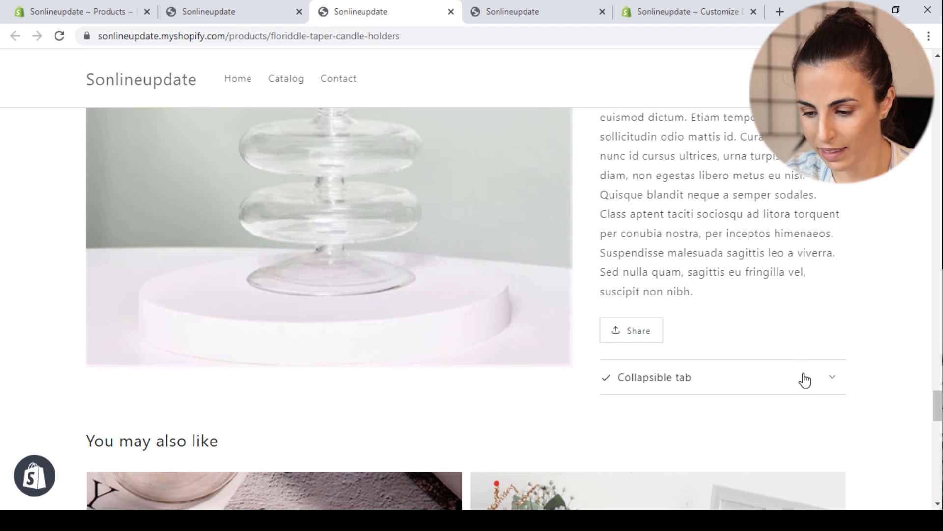
pyautogui.click(801, 378)
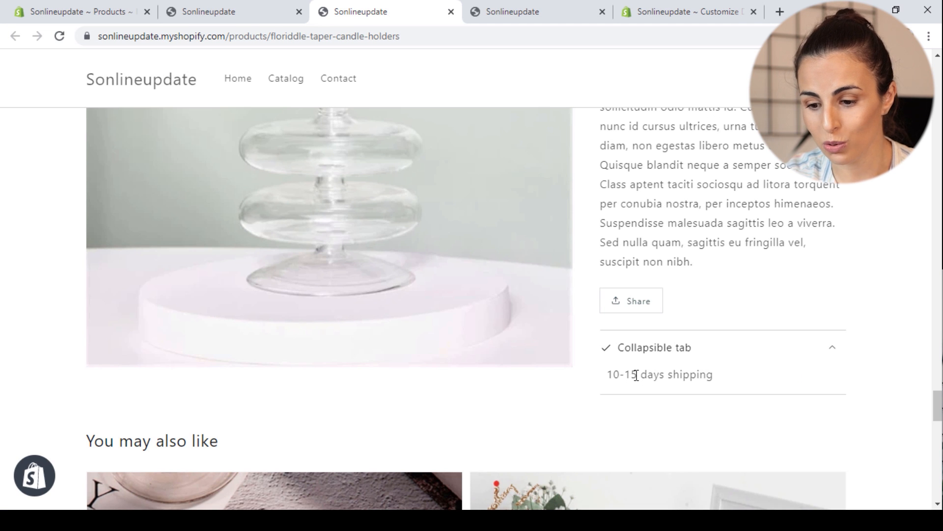
# Check the collapsible tab's content on the IMUWEN Metal Candle Holders page
pyautogui.click(574, 8)
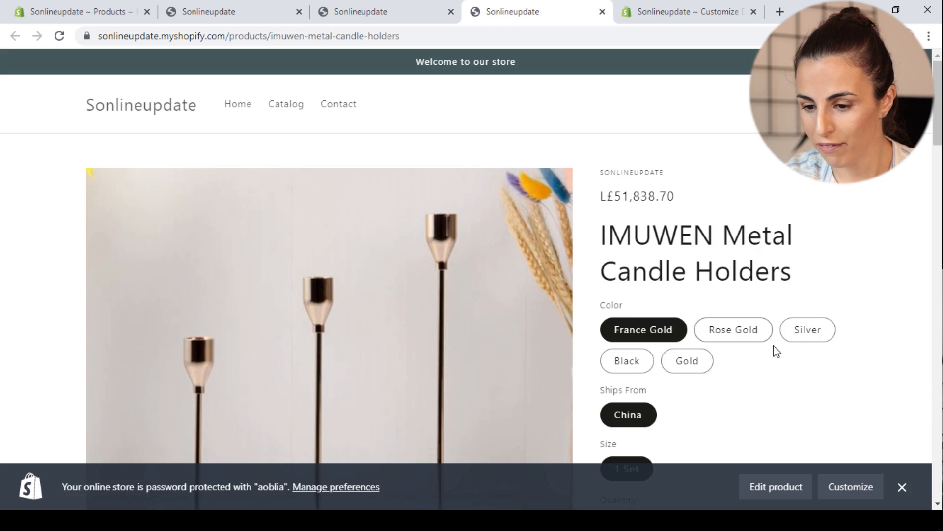
pyautogui.moveTo(937, 96); pyautogui.dragTo(926, 296)
pyautogui.click(681, 328)
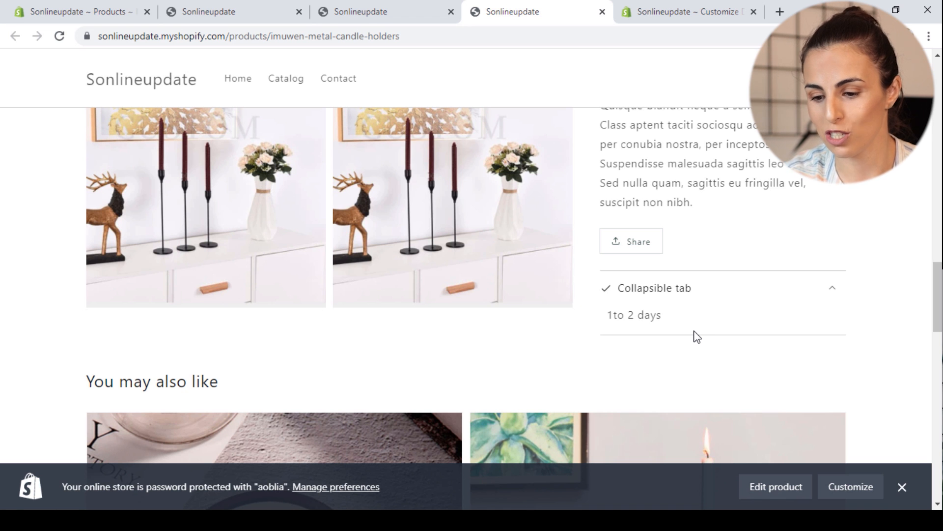
# Close the two storefront product pages and return to the Dawn theme editor
pyautogui.click(331, 6)
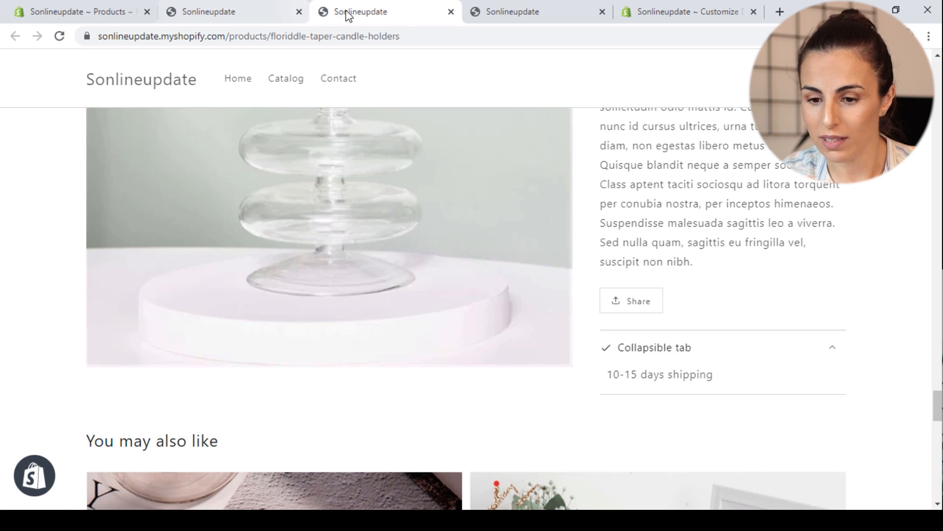
pyautogui.click(450, 11)
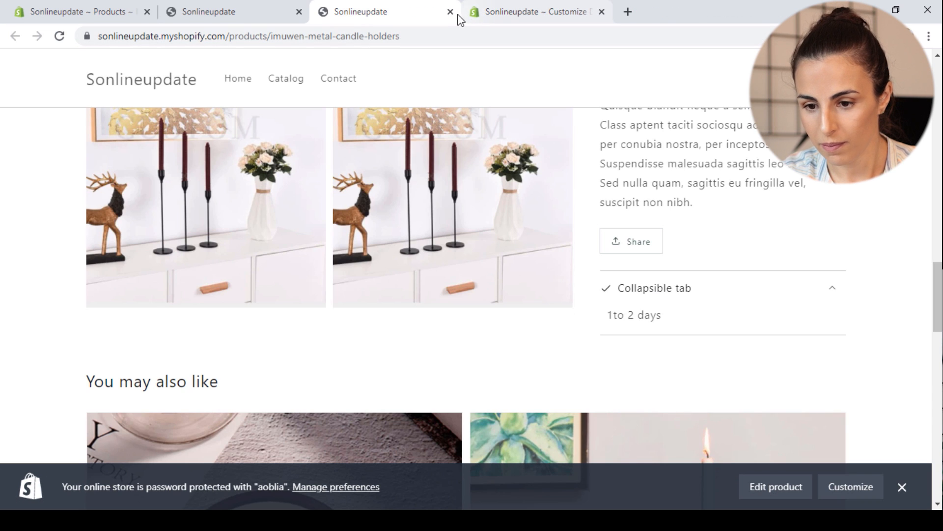
pyautogui.click(450, 12)
pyautogui.click(137, 11)
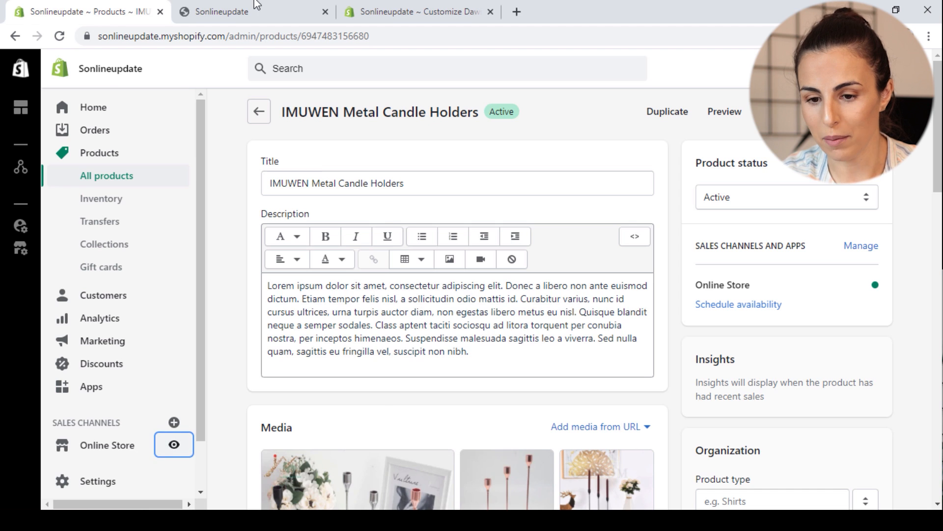
pyautogui.click(256, 6)
pyautogui.click(386, 7)
pyautogui.moveTo(385, 6); pyautogui.dragTo(261, 7)
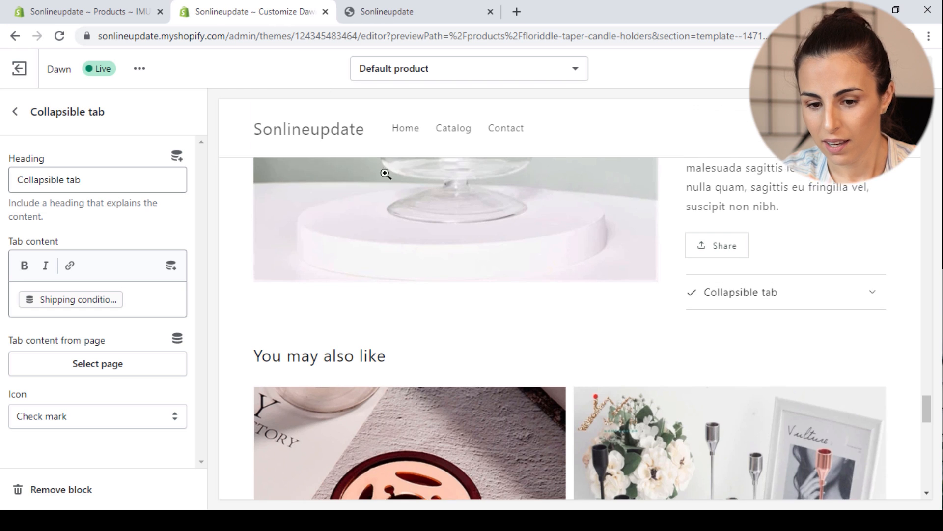
# Create a product template named "Product Page template 2" based on Default product
pyautogui.scroll(10, 401, 107)
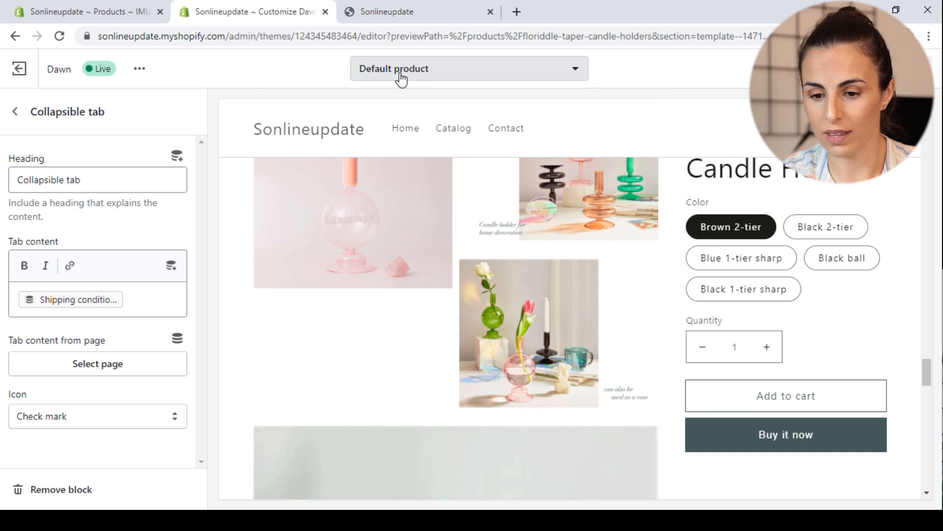
pyautogui.click(400, 75)
pyautogui.scroll(-3, 406, 221)
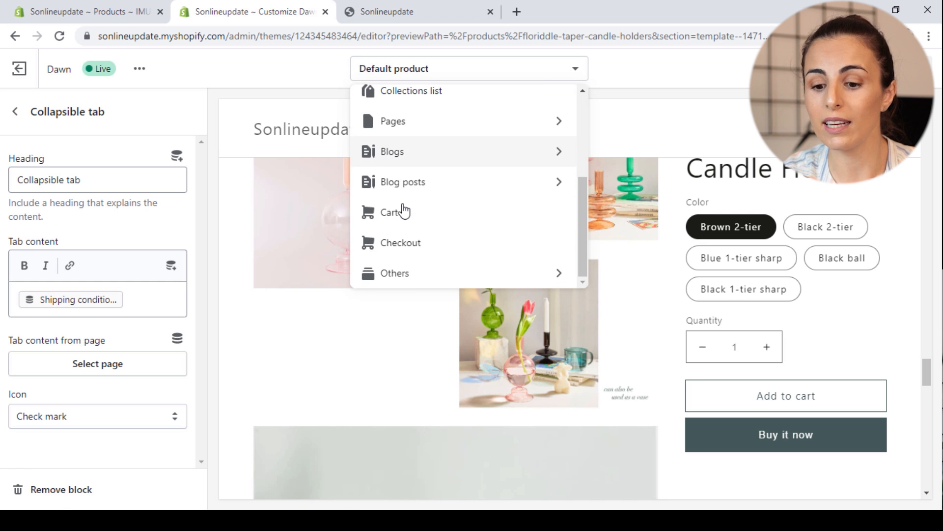
pyautogui.scroll(5, 432, 131)
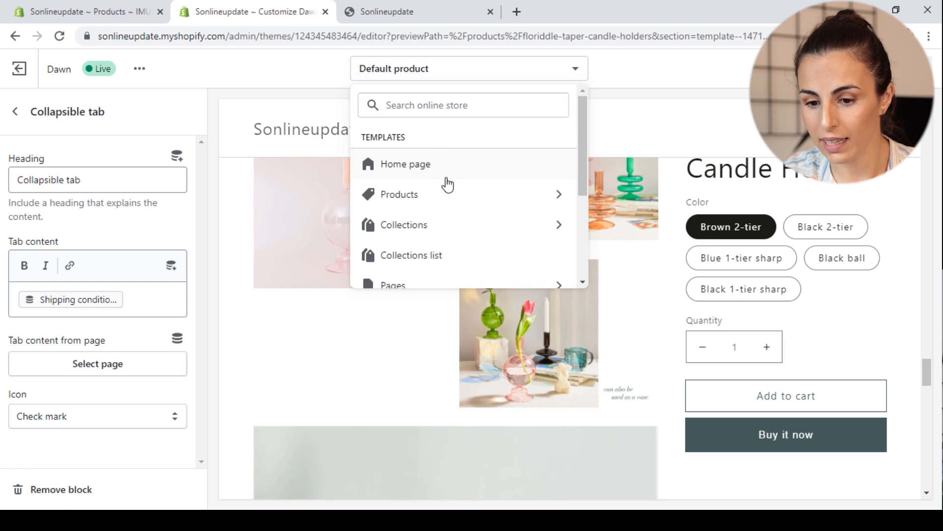
pyautogui.click(513, 199)
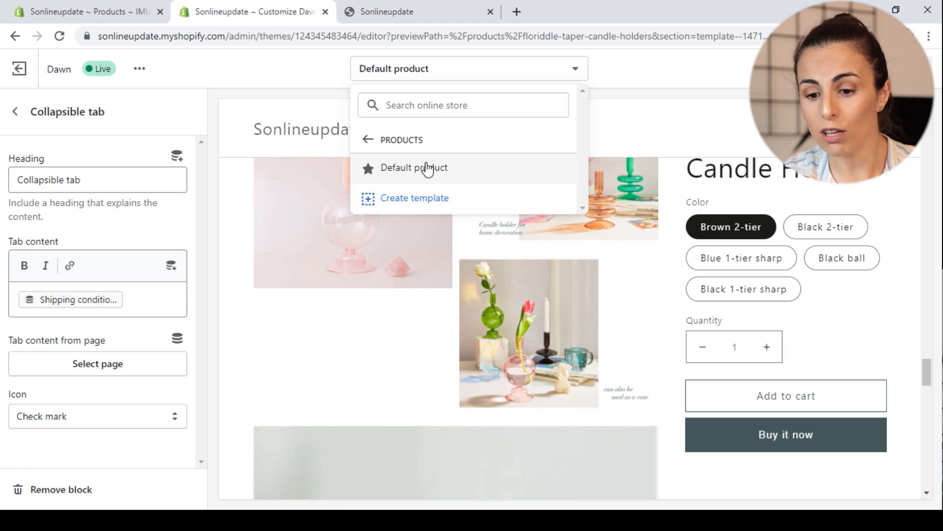
pyautogui.click(423, 199)
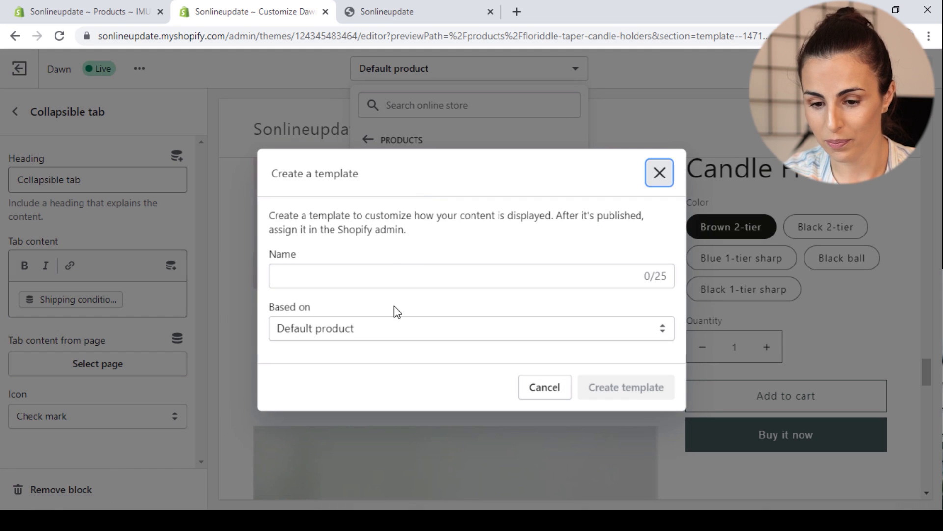
pyautogui.click(394, 268)
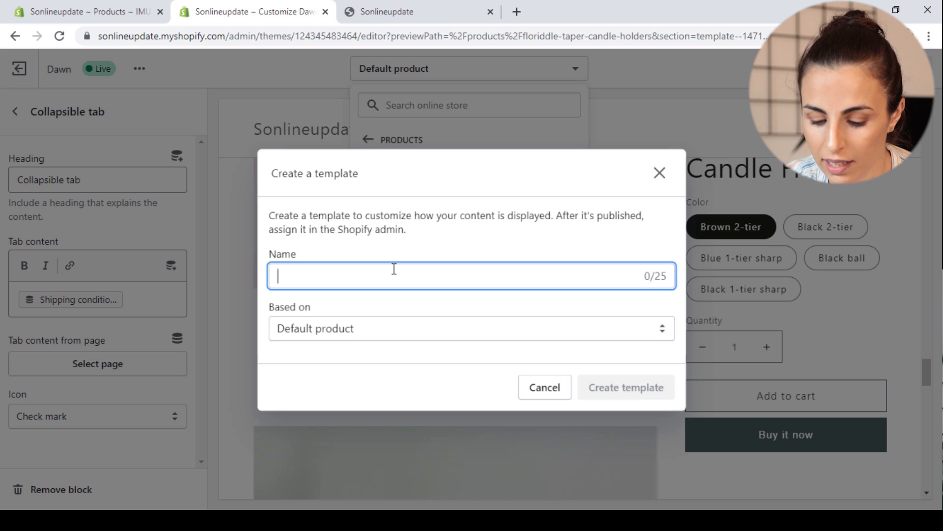
pyautogui.write('Te')
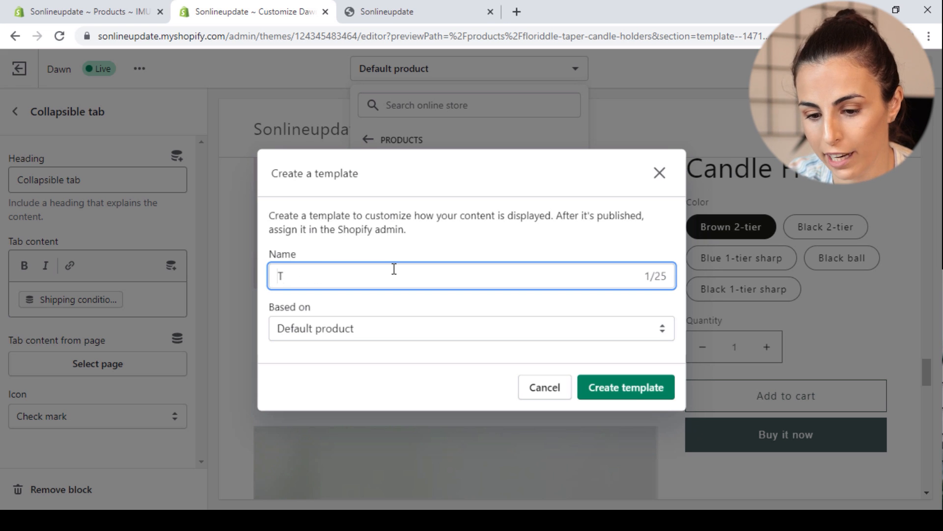
pyautogui.press('BackSpace')
pyautogui.write('Product Page template 2')
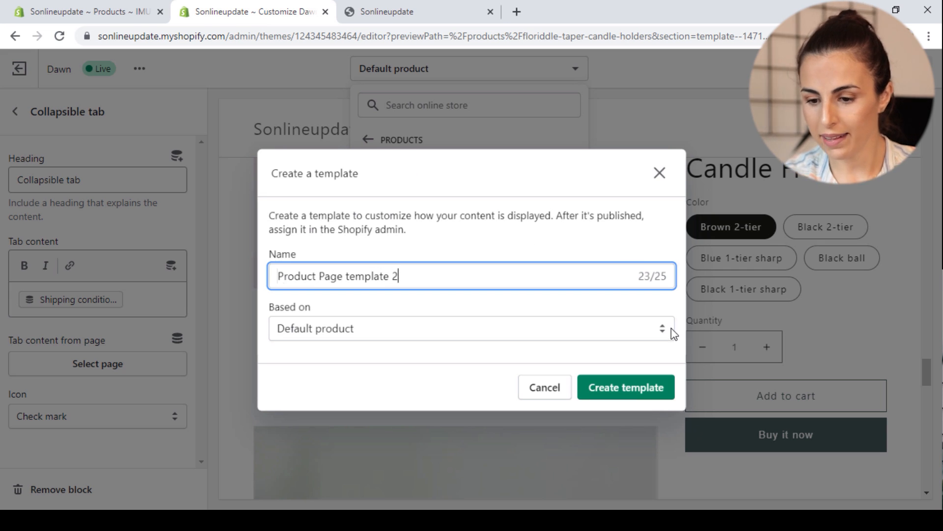
pyautogui.click(612, 398)
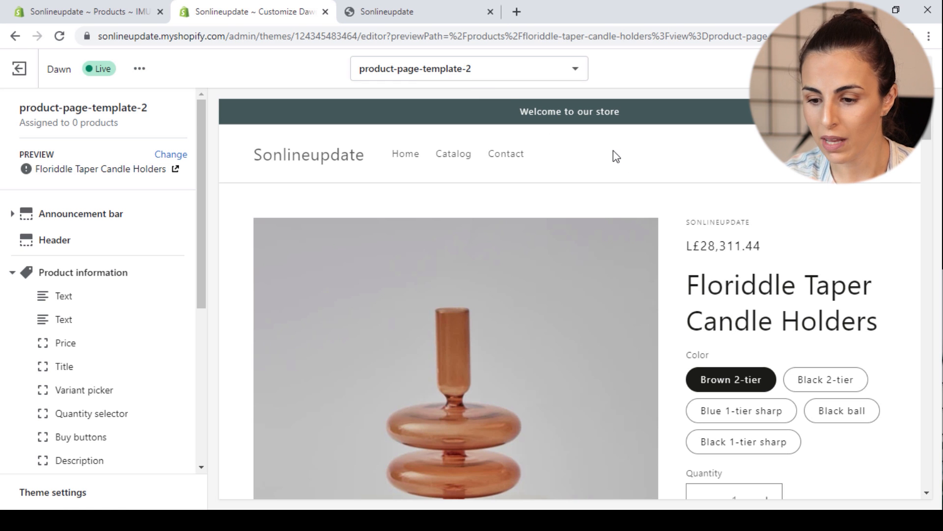
# Move the Price block below the Title block in the Product information section
pyautogui.scroll(-7, 616, 162)
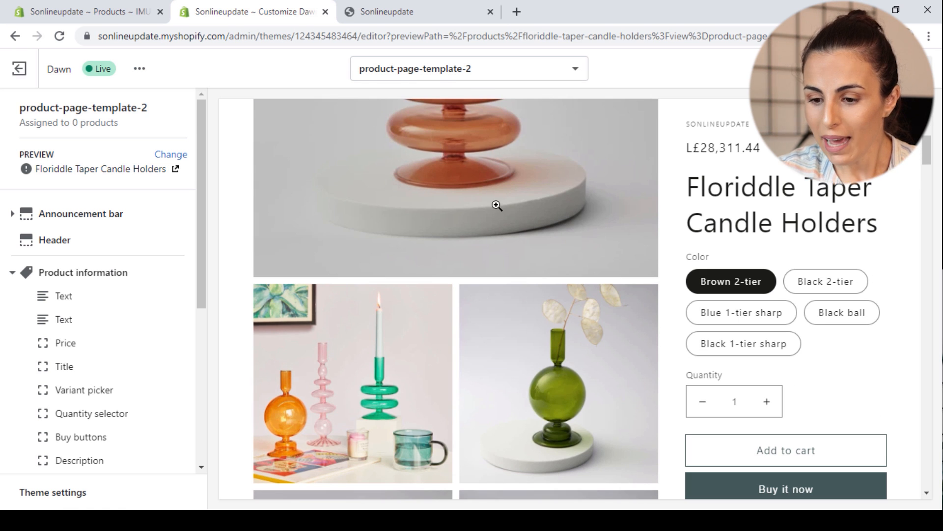
pyautogui.scroll(7, 492, 205)
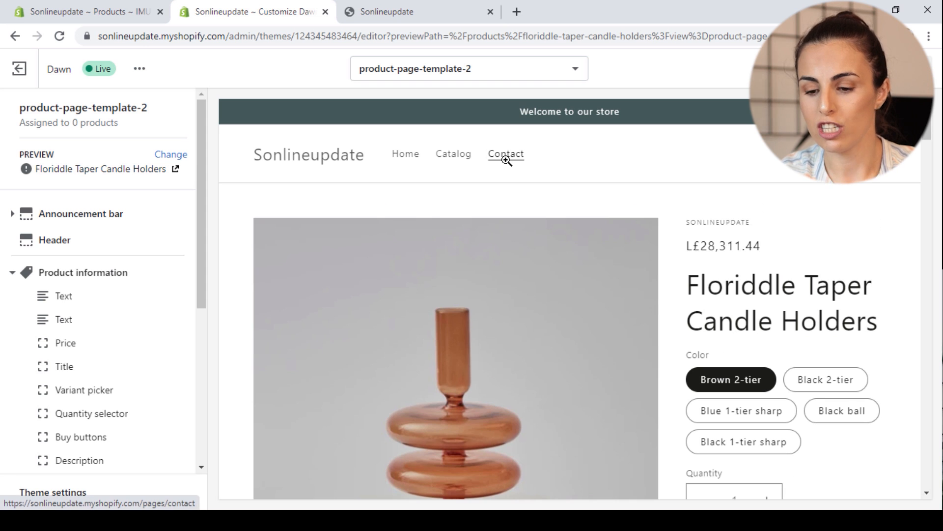
pyautogui.scroll(-7, 506, 162)
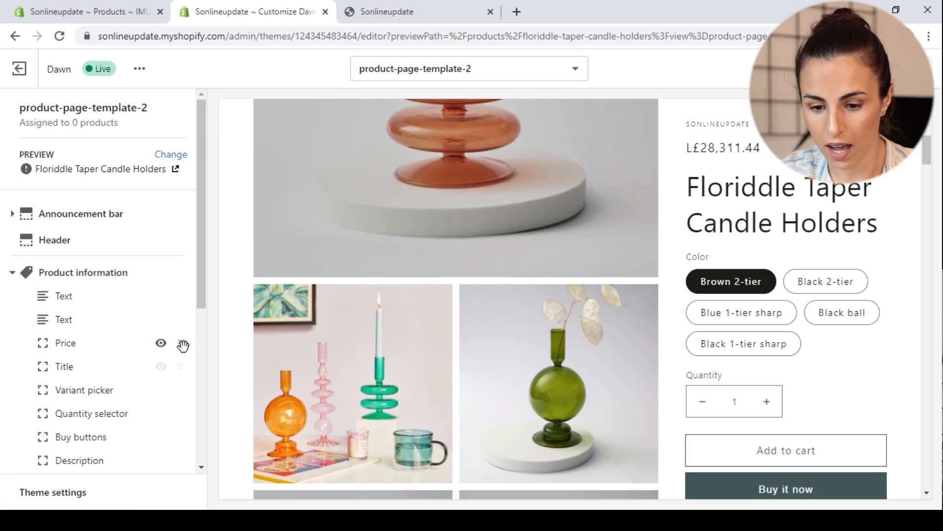
pyautogui.moveTo(183, 346); pyautogui.dragTo(169, 366)
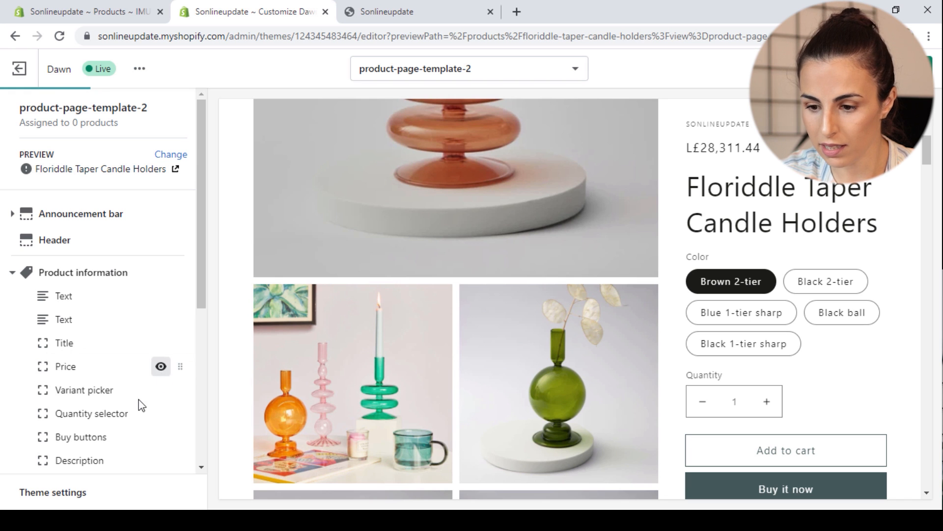
# Set the Variant picker block's type to Dropdown and return to the section list
pyautogui.scroll(-4, 123, 408)
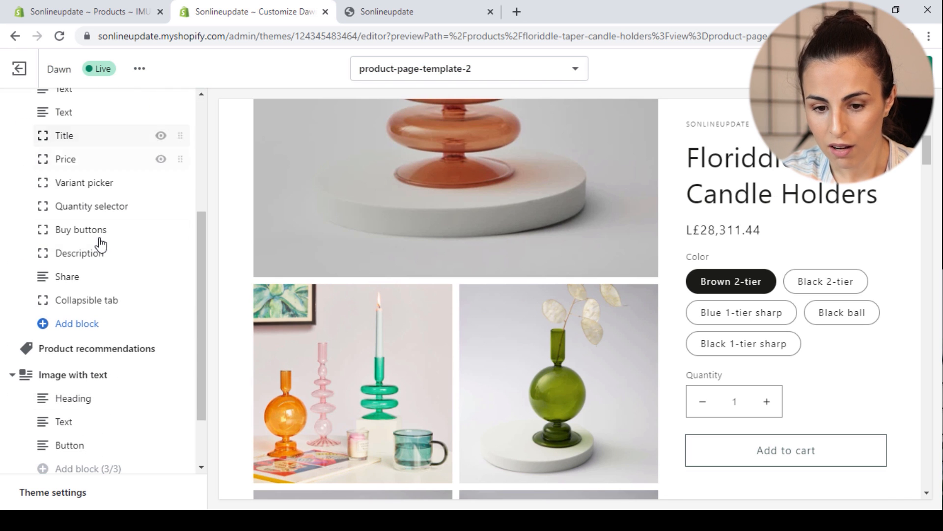
pyautogui.click(117, 185)
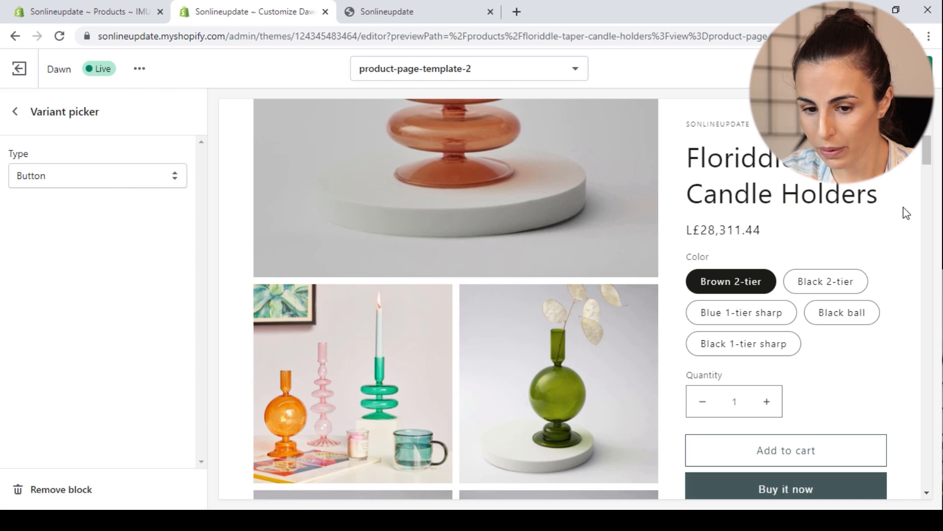
pyautogui.click(129, 183)
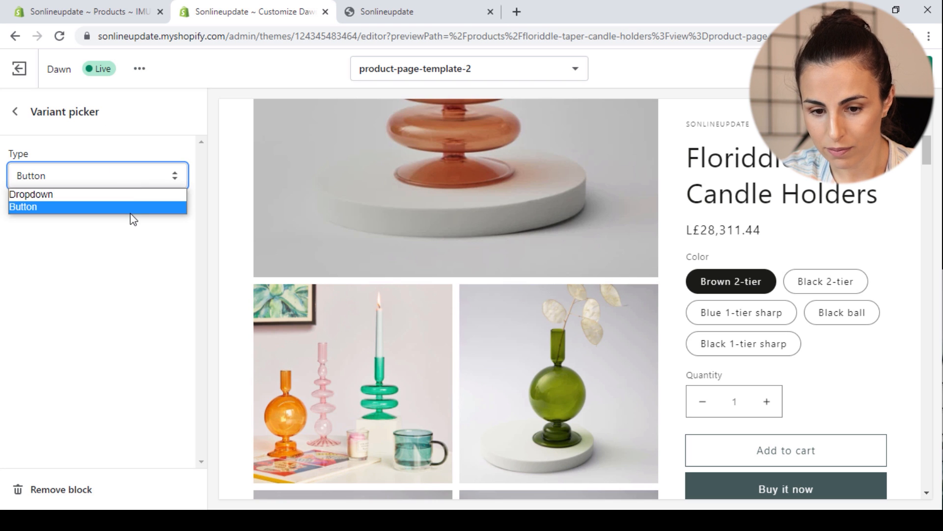
pyautogui.click(126, 195)
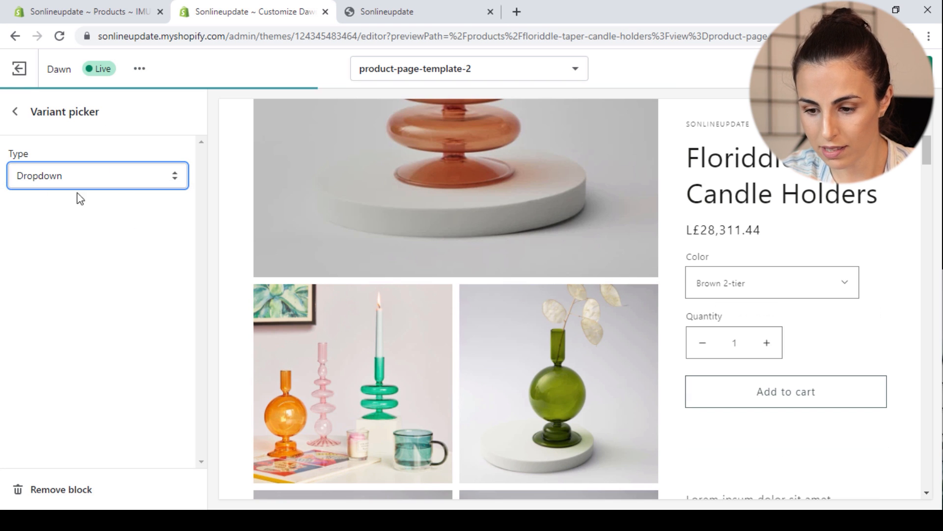
pyautogui.click(15, 112)
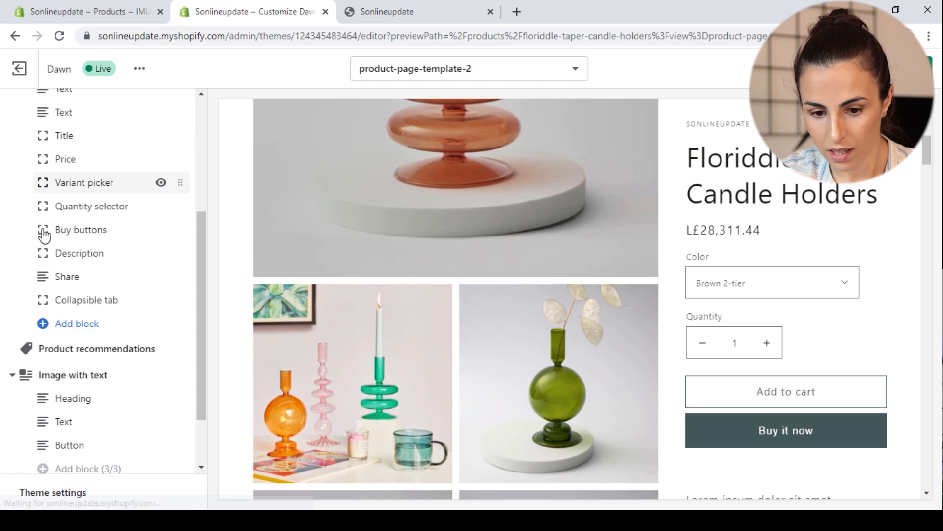
# Remove the Quantity selector block from the Product information section
pyautogui.scroll(-1, 44, 245)
pyautogui.scroll(-1, 113, 210)
pyautogui.scroll(5, 101, 204)
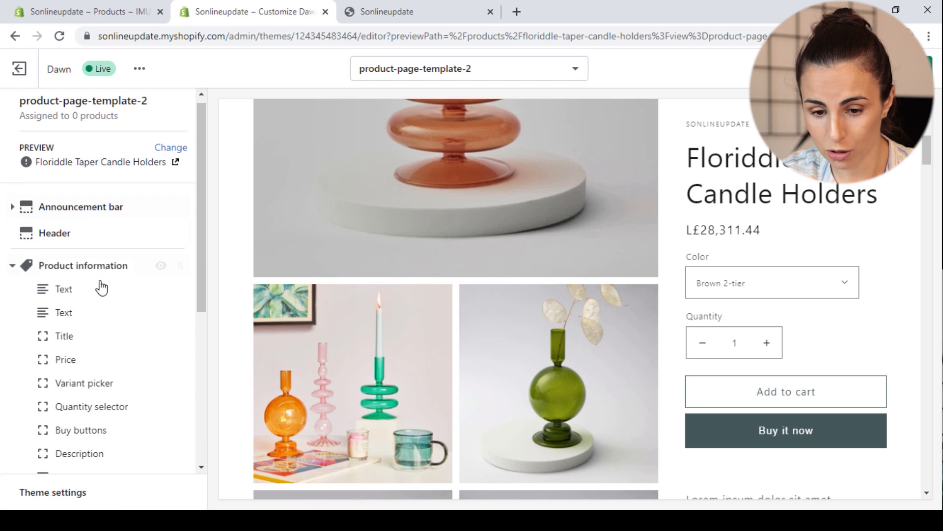
pyautogui.scroll(-2, 107, 317)
pyautogui.click(123, 341)
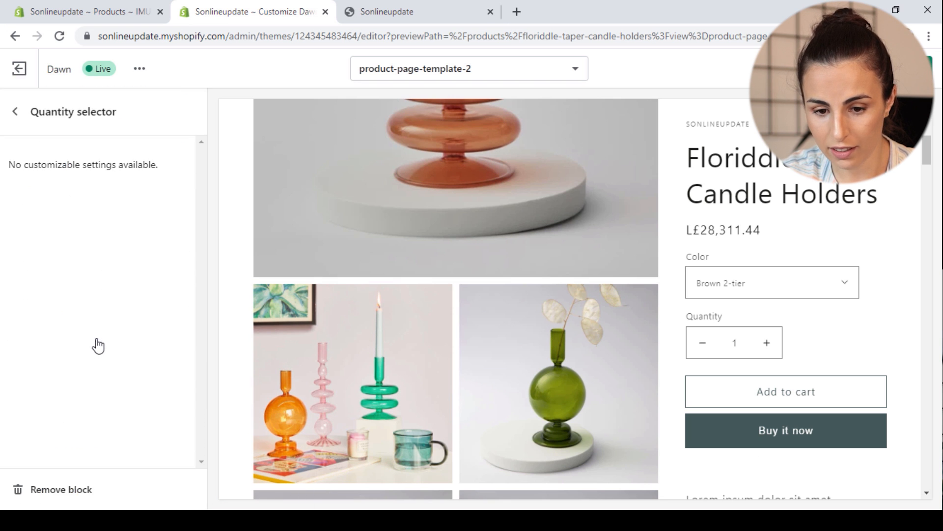
pyautogui.click(57, 489)
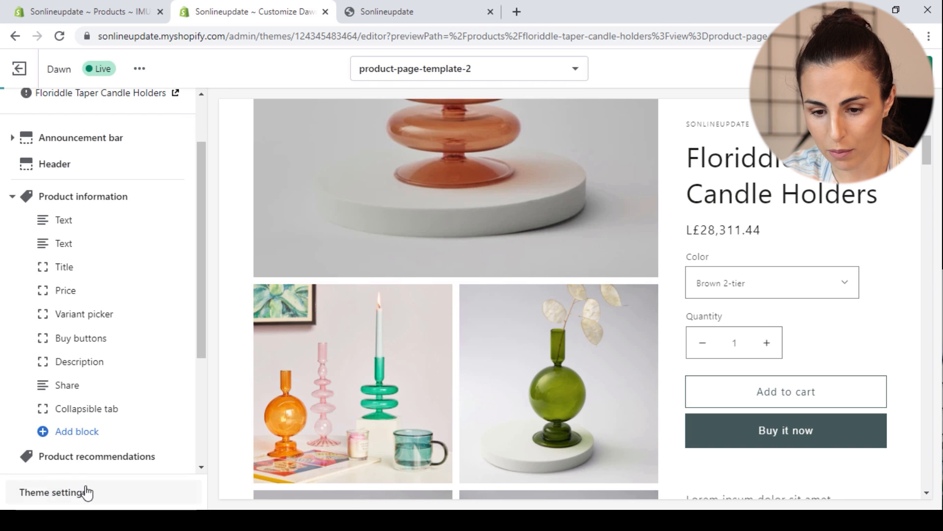
pyautogui.scroll(-4, 34, 268)
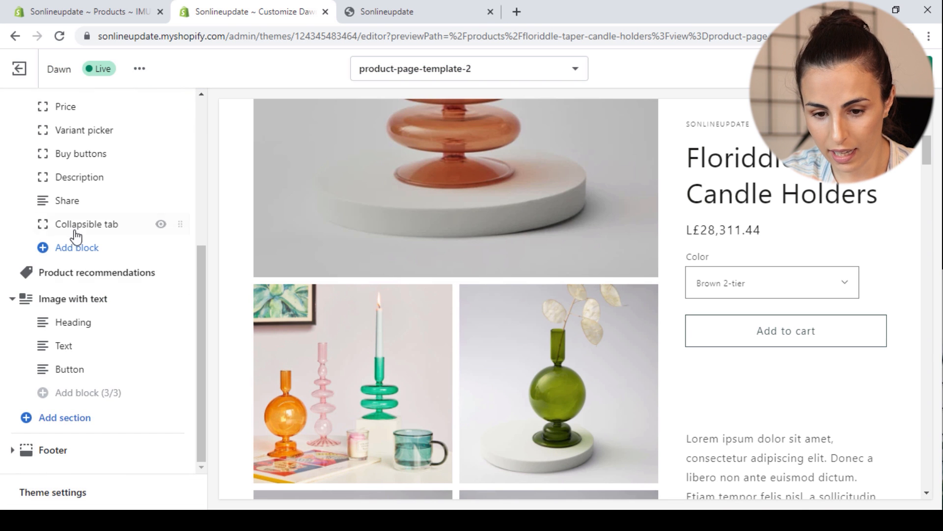
pyautogui.scroll(3, 72, 235)
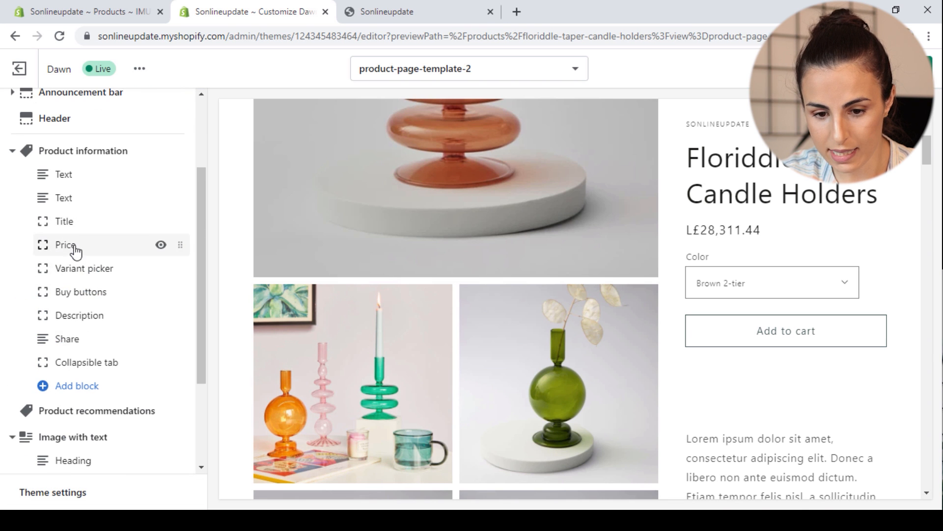
# Check the Buy buttons block's settings and remove the Share block from the Product information section
pyautogui.click(81, 293)
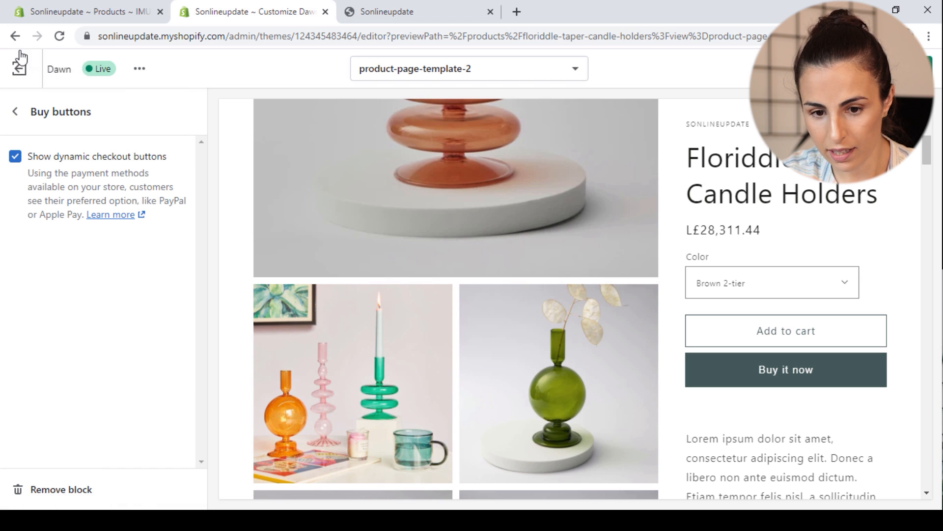
pyautogui.click(16, 114)
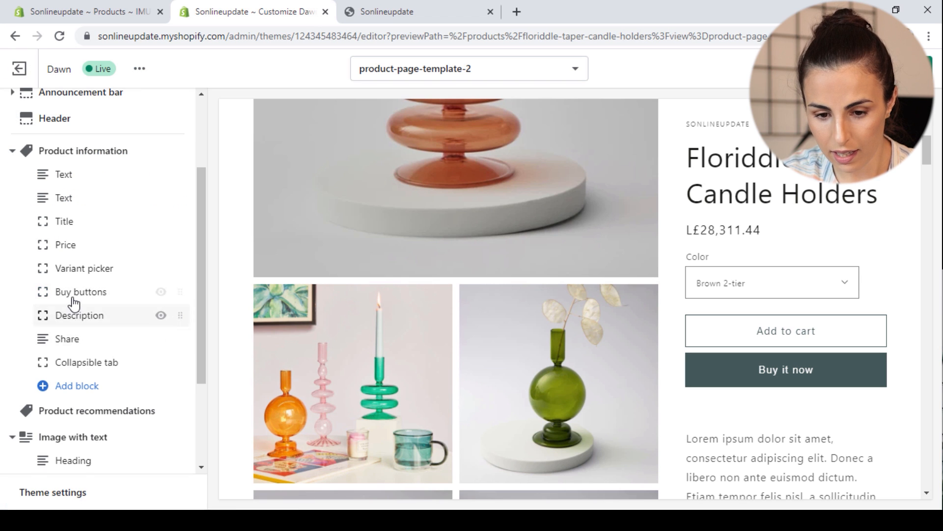
pyautogui.scroll(-2, 89, 265)
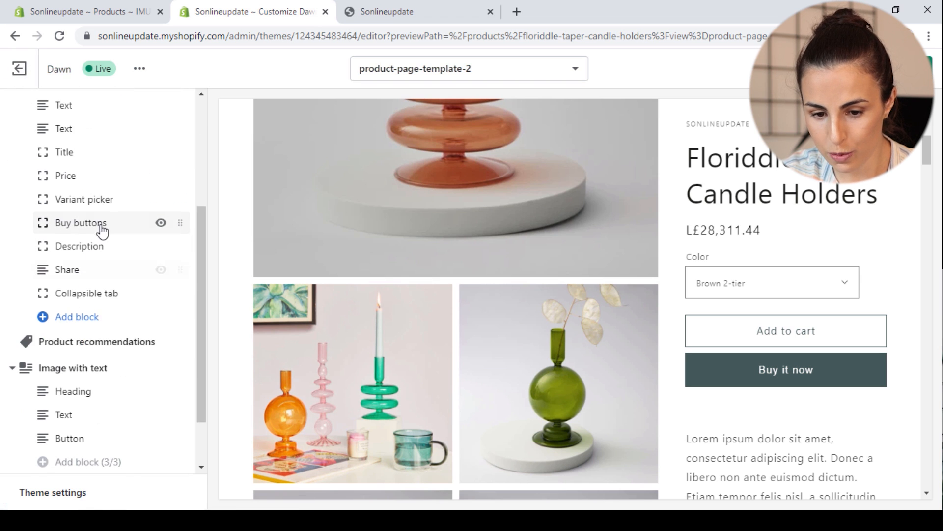
pyautogui.click(90, 273)
pyautogui.click(27, 492)
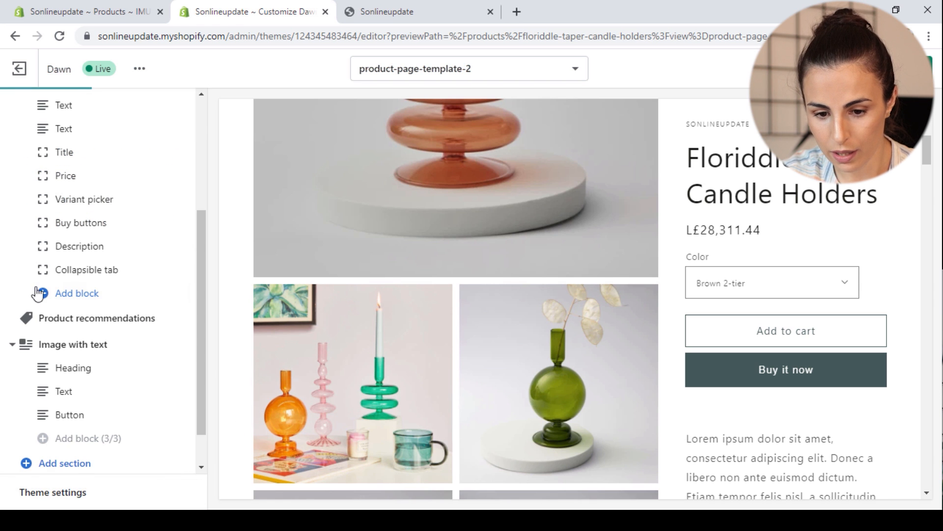
# Review the template preview down to the recommended products and open the Product recommendations section's settings
pyautogui.scroll(-2, 697, 324)
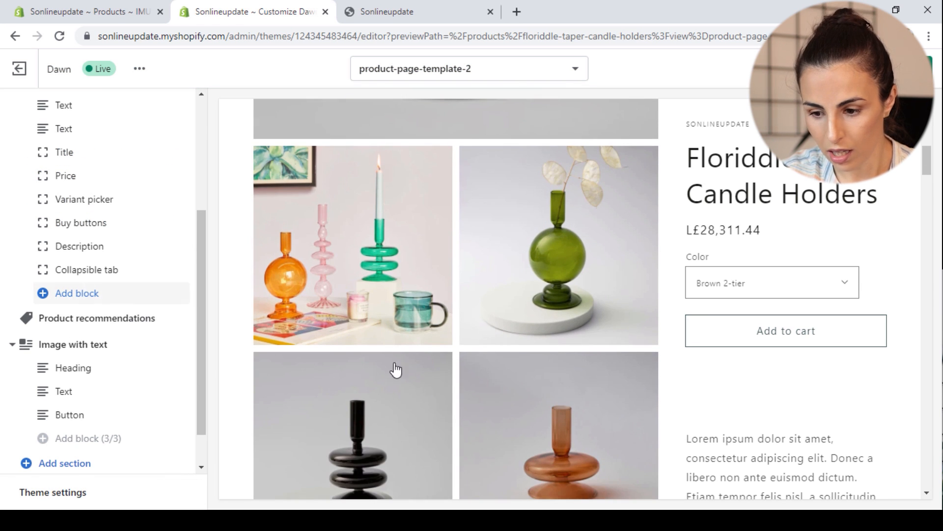
pyautogui.scroll(3, 590, 295)
pyautogui.moveTo(930, 151); pyautogui.dragTo(895, 437)
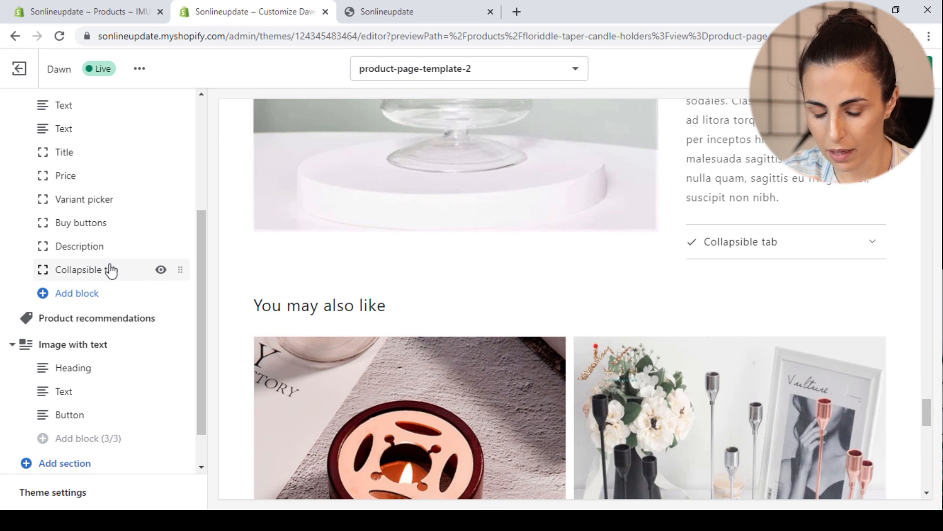
pyautogui.scroll(-1, 110, 271)
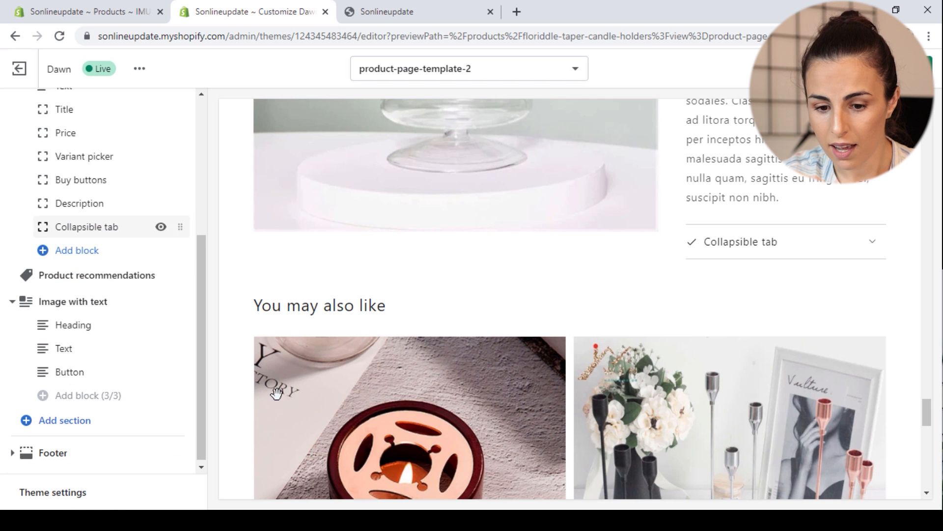
pyautogui.scroll(-4, 659, 383)
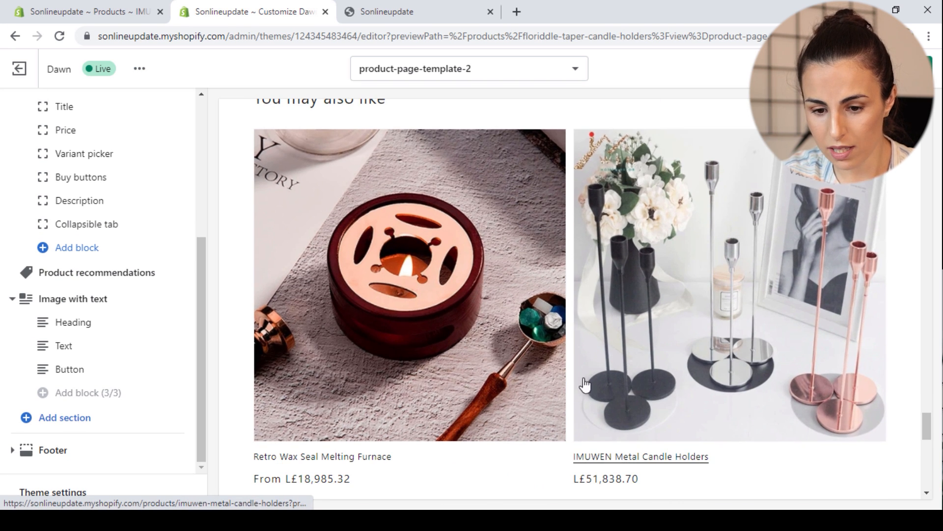
pyautogui.click(91, 272)
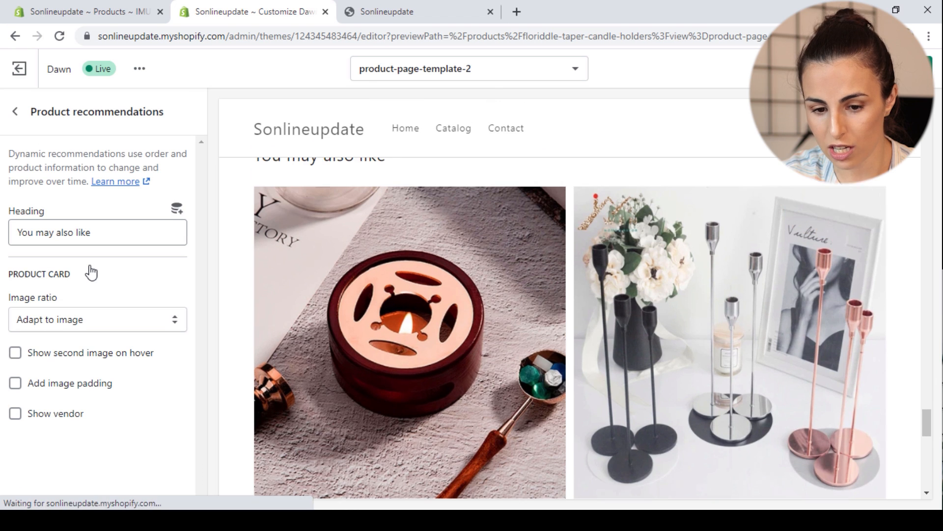
# Try the Portrait image ratio on the Product recommendations cards and inspect them in the preview
pyautogui.click(138, 326)
pyautogui.click(125, 350)
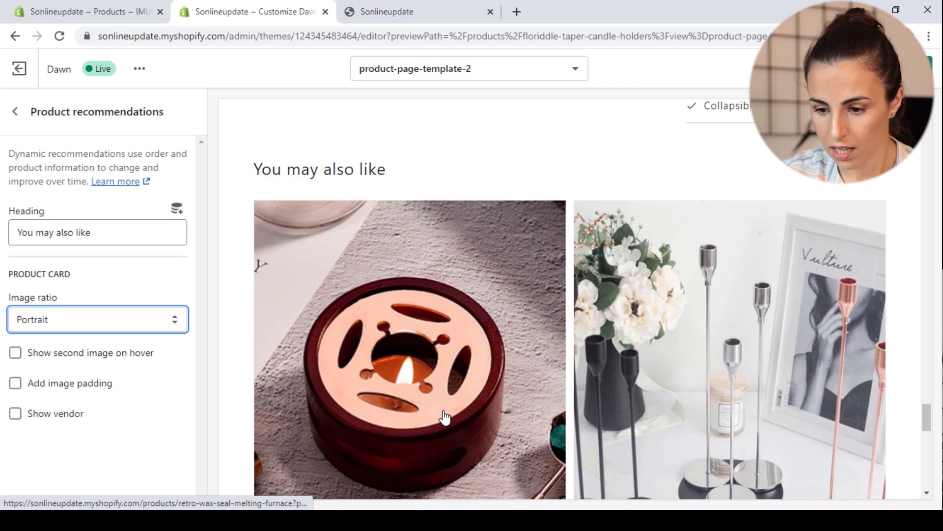
pyautogui.scroll(-5, 443, 416)
pyautogui.scroll(5, 326, 451)
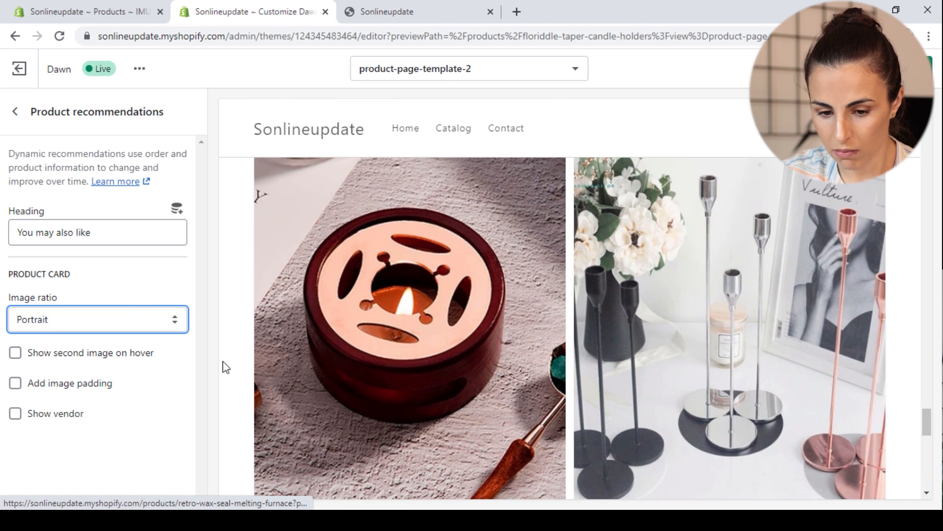
# Set the recommendation cards' image ratio to Square, enable the second image on hover and image padding, and return to the section list
pyautogui.click(131, 314)
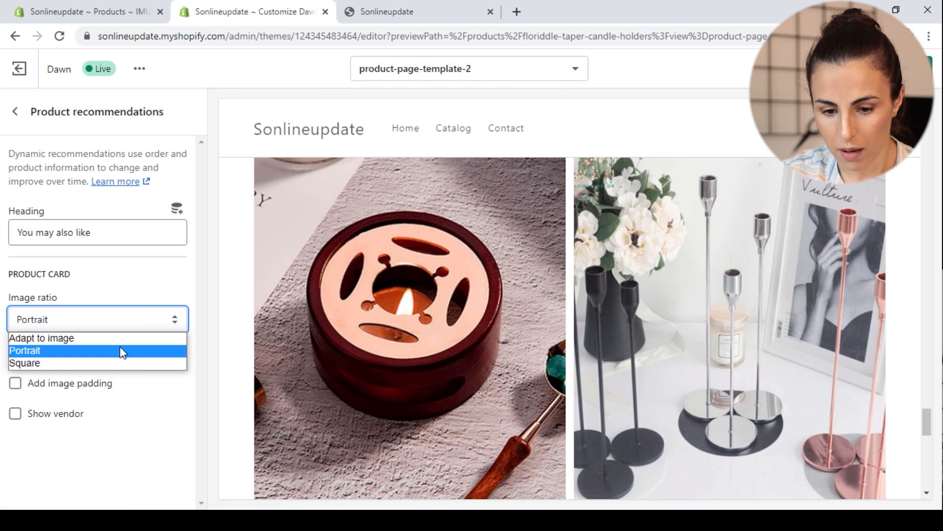
pyautogui.click(108, 363)
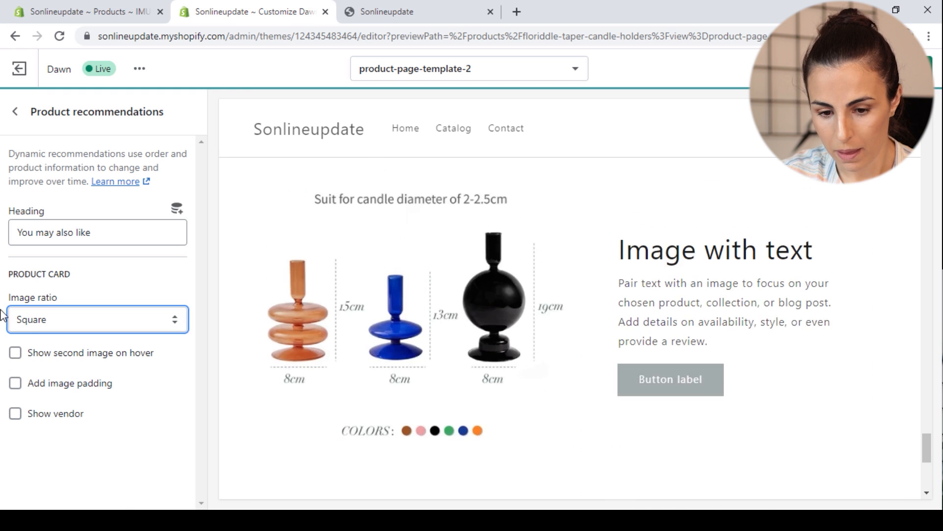
pyautogui.click(43, 353)
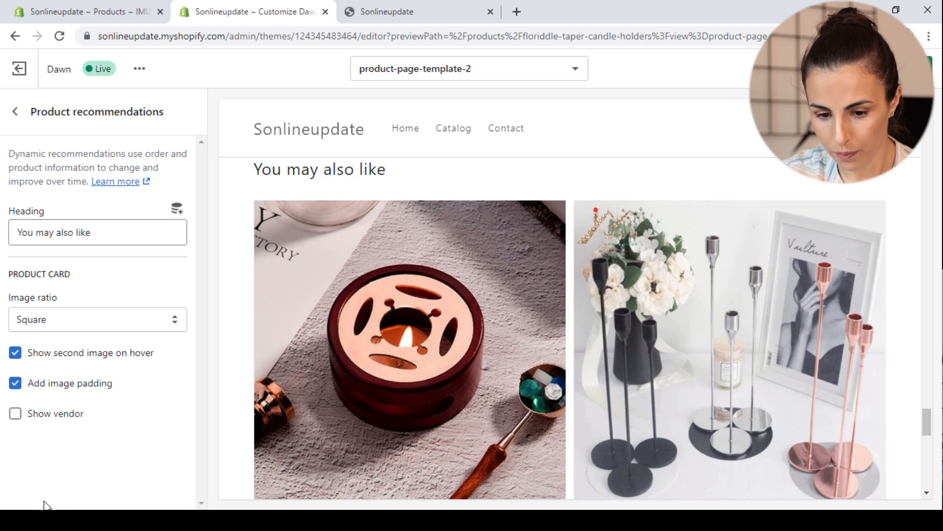
pyautogui.scroll(-3, 742, 367)
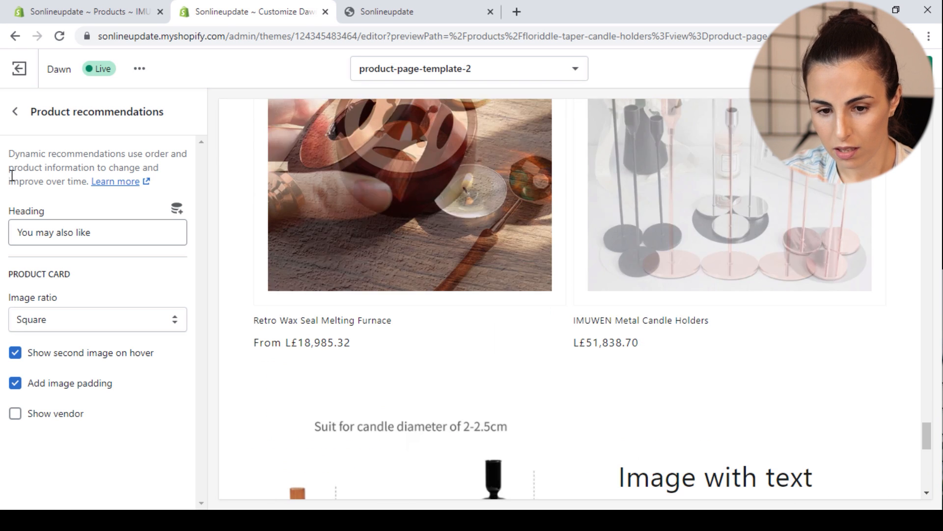
pyautogui.click(13, 111)
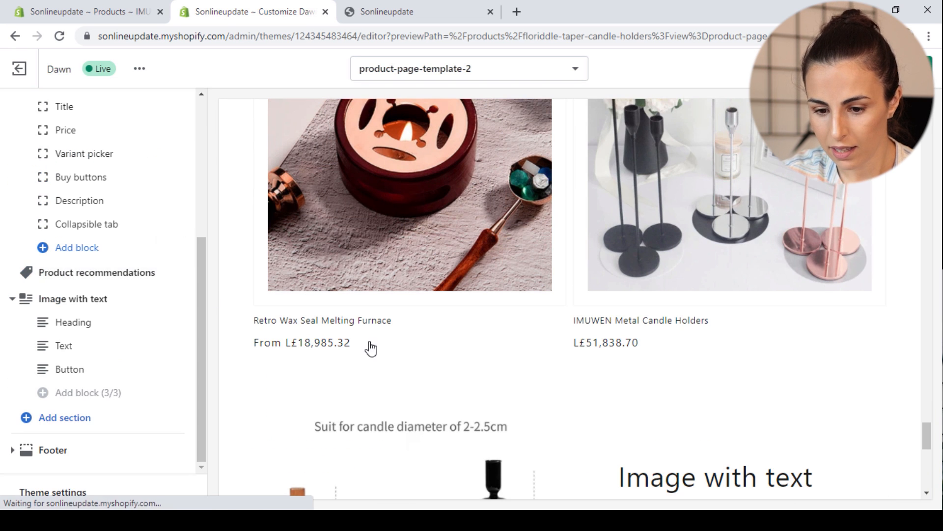
# Open the Image with text section's settings and examine the dynamic source of its image
pyautogui.scroll(-5, 368, 347)
pyautogui.scroll(-2, 393, 344)
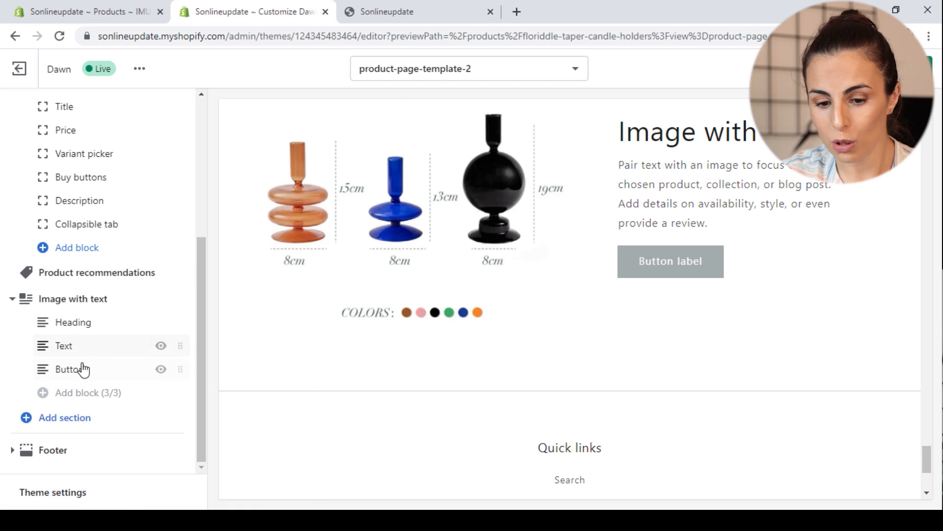
pyautogui.click(76, 300)
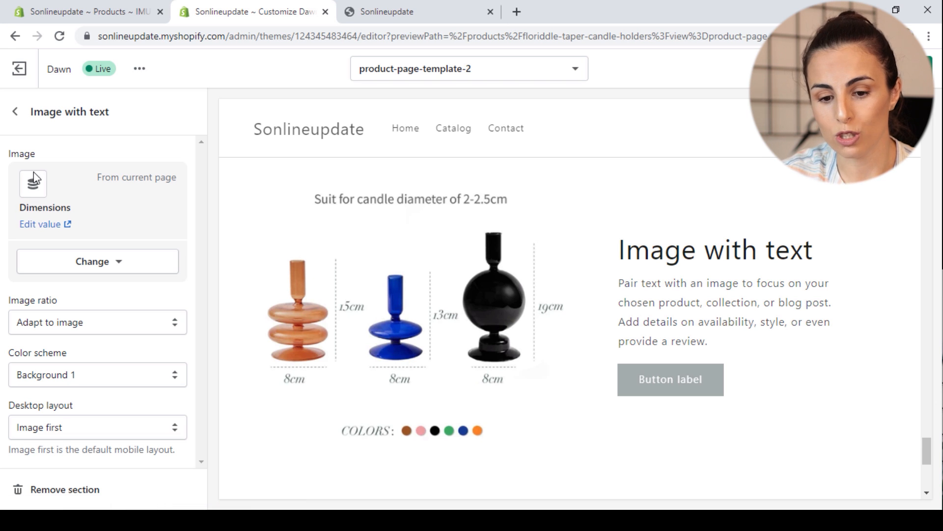
# In the store admin settings, open the Dimensions product metafield definition and examine its content type and validation rules
pyautogui.click(98, 5)
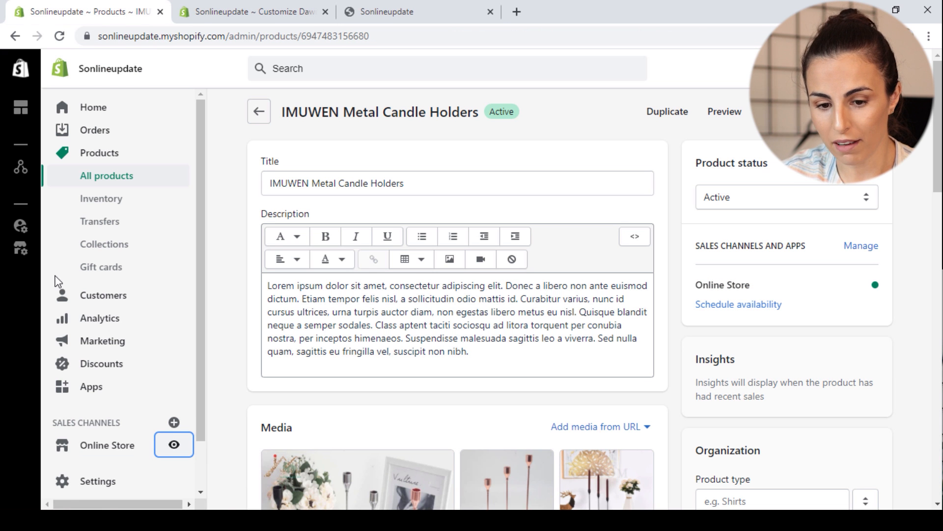
pyautogui.click(92, 108)
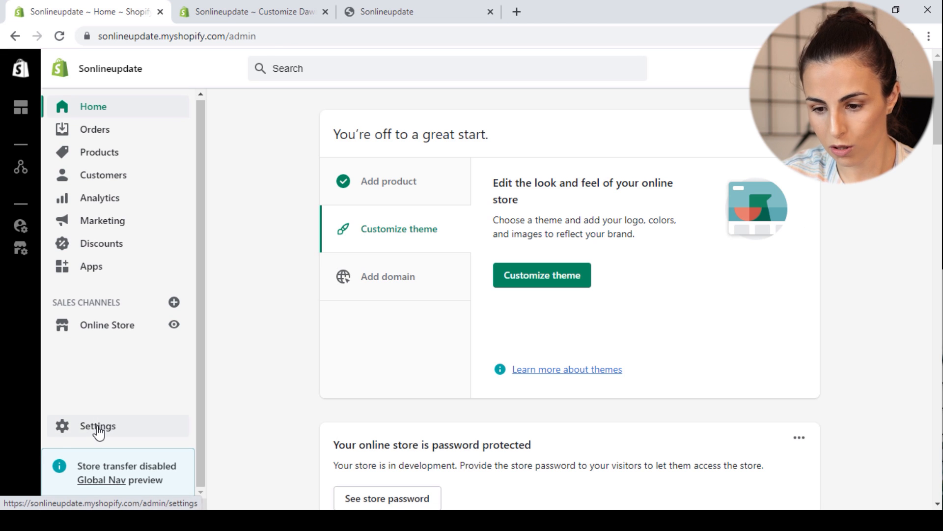
pyautogui.click(98, 428)
pyautogui.click(697, 364)
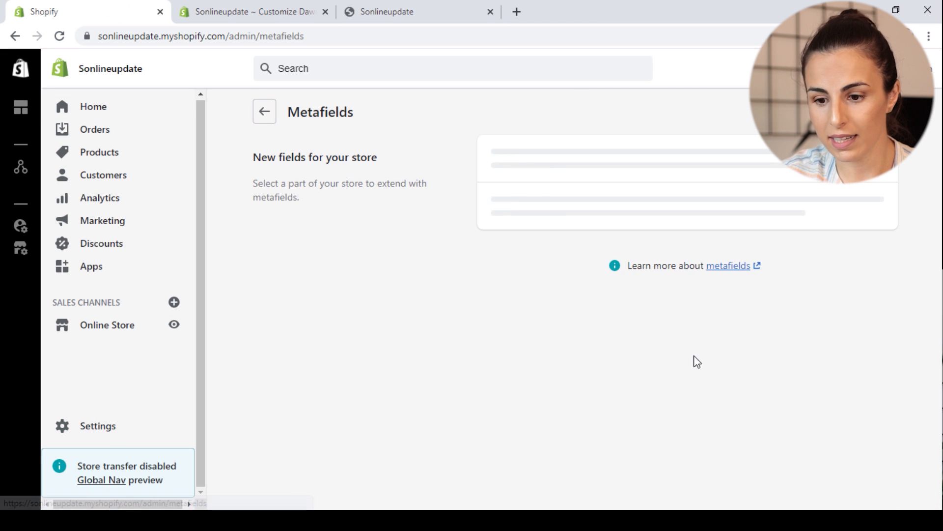
pyautogui.click(539, 171)
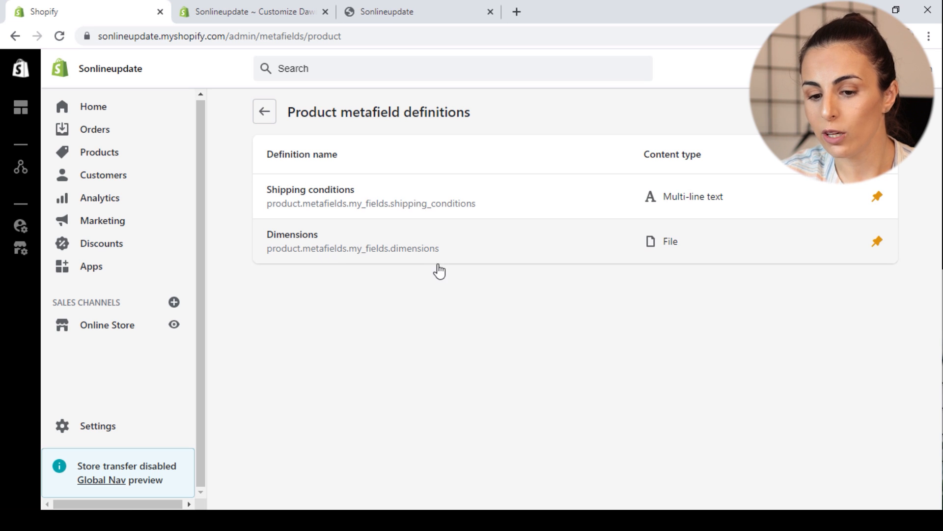
pyautogui.click(478, 251)
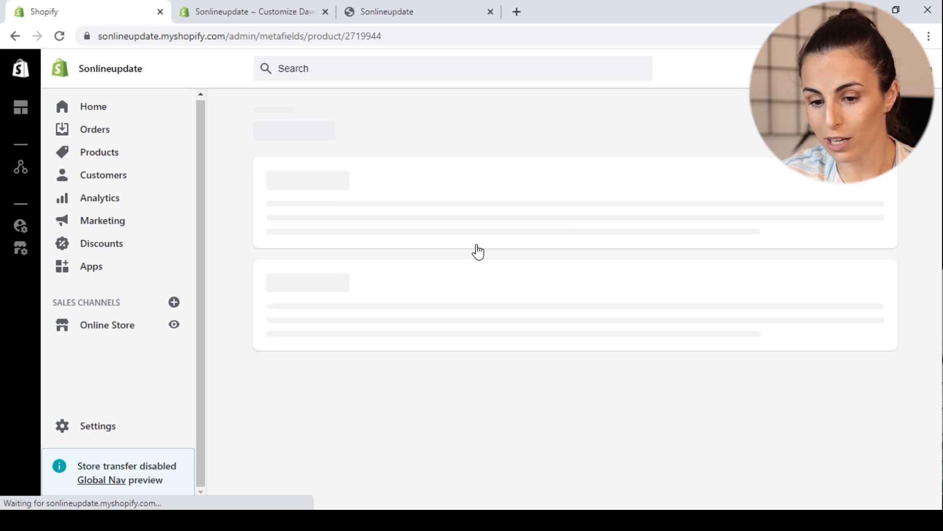
pyautogui.scroll(-3, 447, 225)
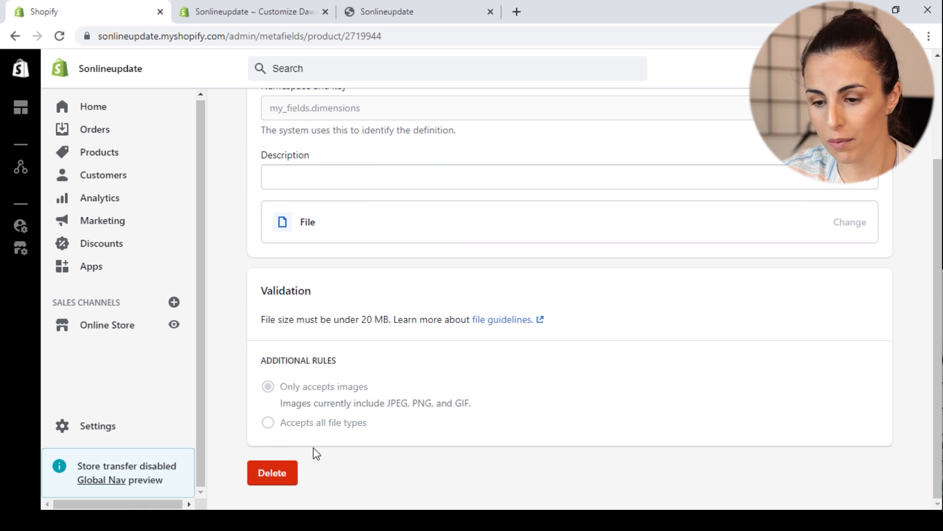
# Open the Floriddle Taper Candle Holders product and check its Shipping conditions and Dimensions metafields
pyautogui.click(108, 156)
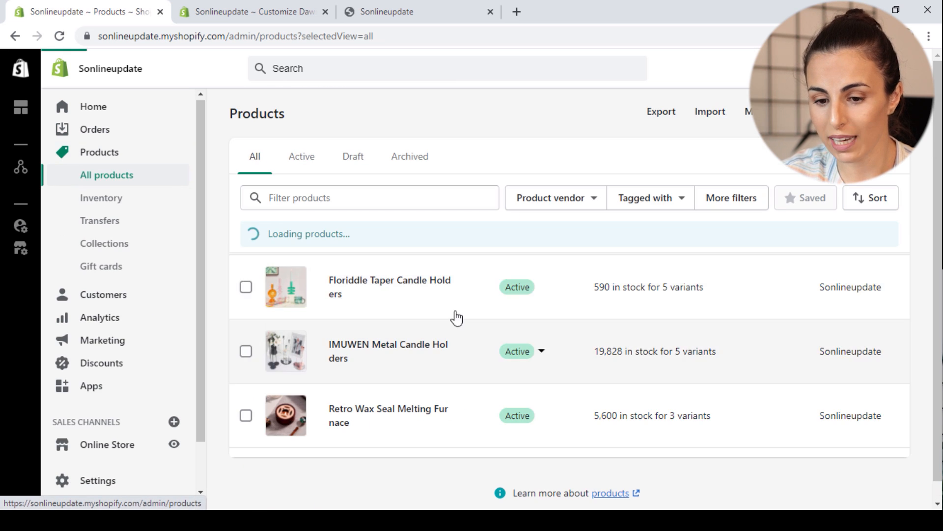
pyautogui.click(387, 294)
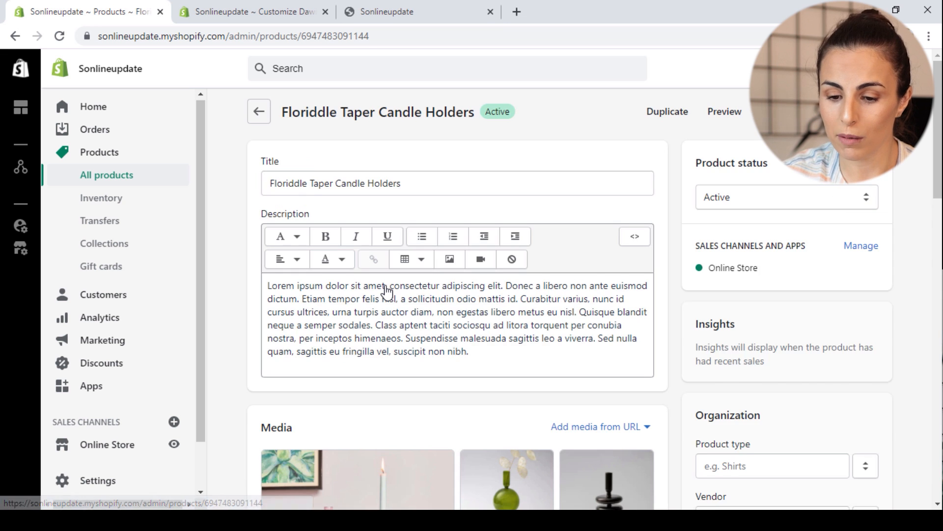
pyautogui.scroll(-1, 387, 286)
pyautogui.scroll(-5, 387, 286)
pyautogui.moveTo(929, 267); pyautogui.dragTo(902, 485)
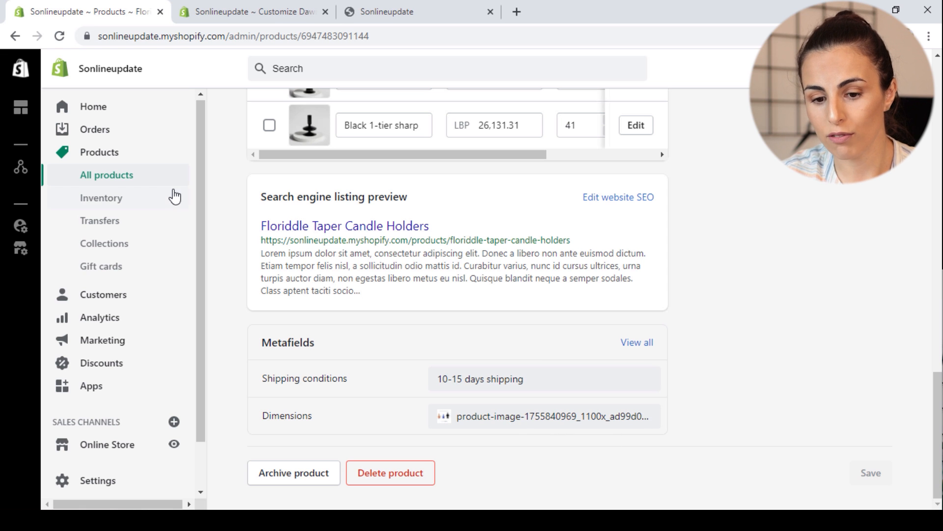
# Open the IMUWEN Metal Candle Holders product and check its Shipping conditions and Dimensions metafields
pyautogui.click(129, 180)
pyautogui.click(383, 350)
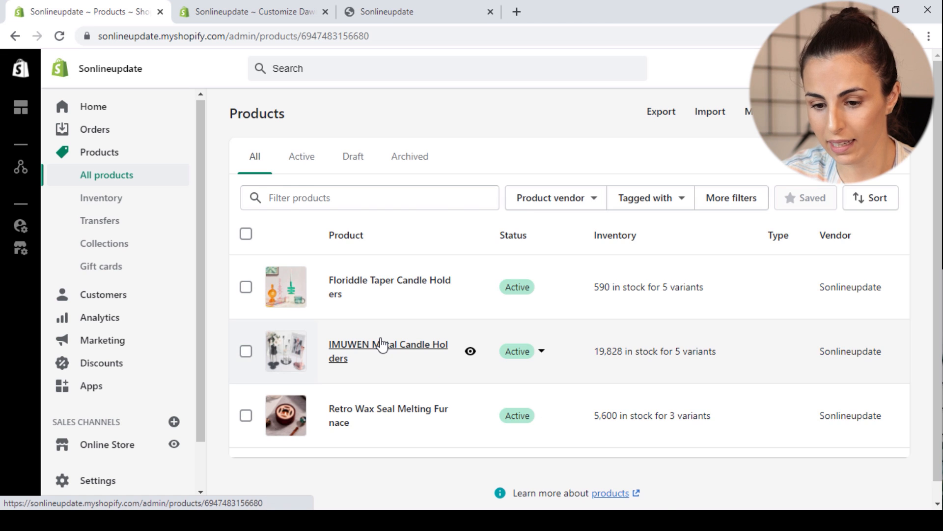
pyautogui.scroll(-7, 810, 251)
pyautogui.scroll(-15, 487, 432)
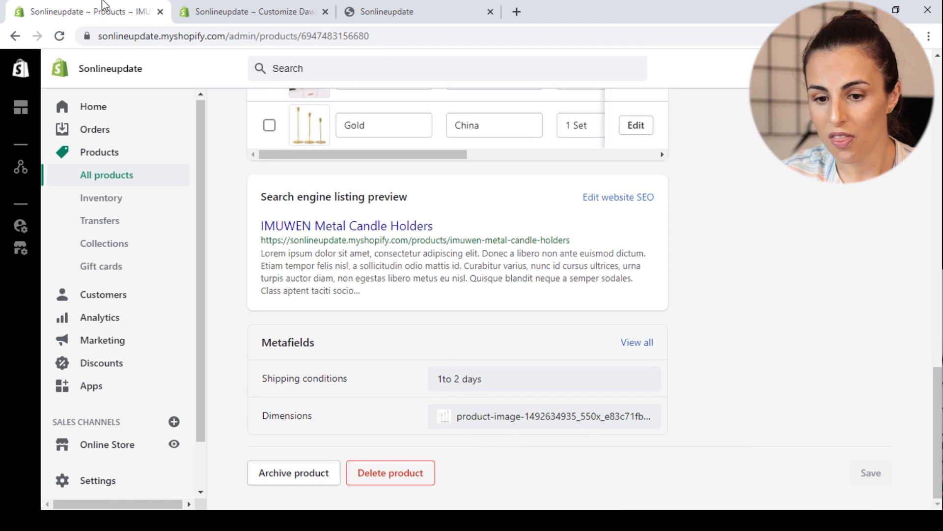
# From the storefront catalog, open the Floriddle Taper Candle Holders and IMUWEN Metal Candle Holders pages in separate browser tabs
pyautogui.click(251, 11)
pyautogui.click(383, 11)
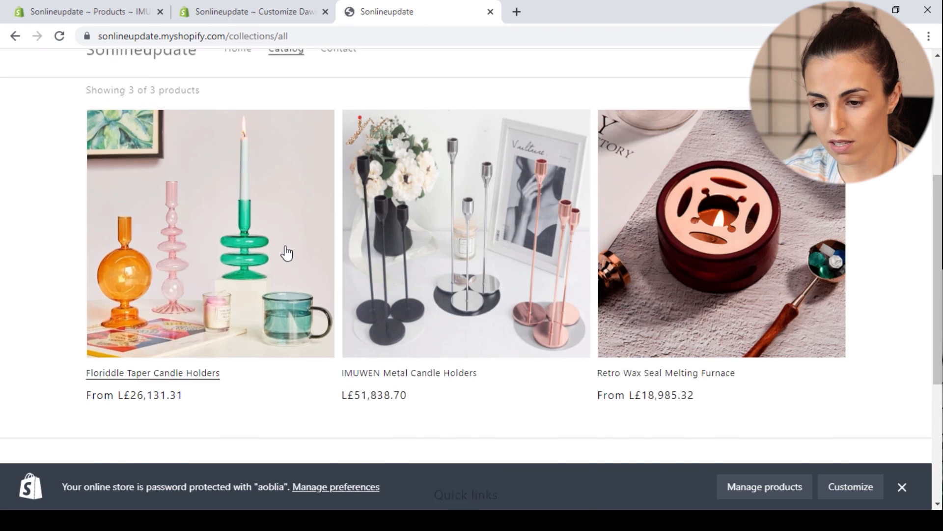
pyautogui.scroll(-2, 221, 197)
pyautogui.middleClick(160, 106)
pyautogui.middleClick(504, 157)
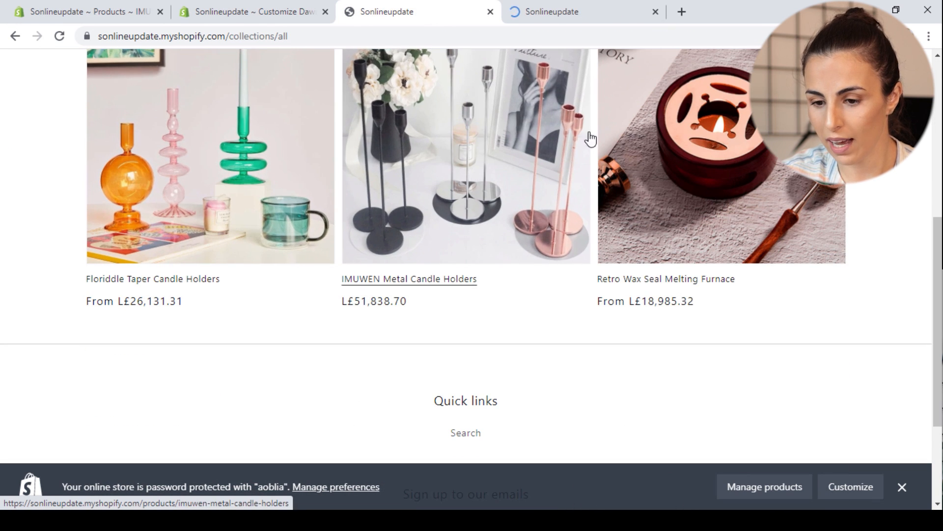
# Examine the Floriddle Taper Candle Holders storefront page down to the content below its recommended products
pyautogui.click(495, 11)
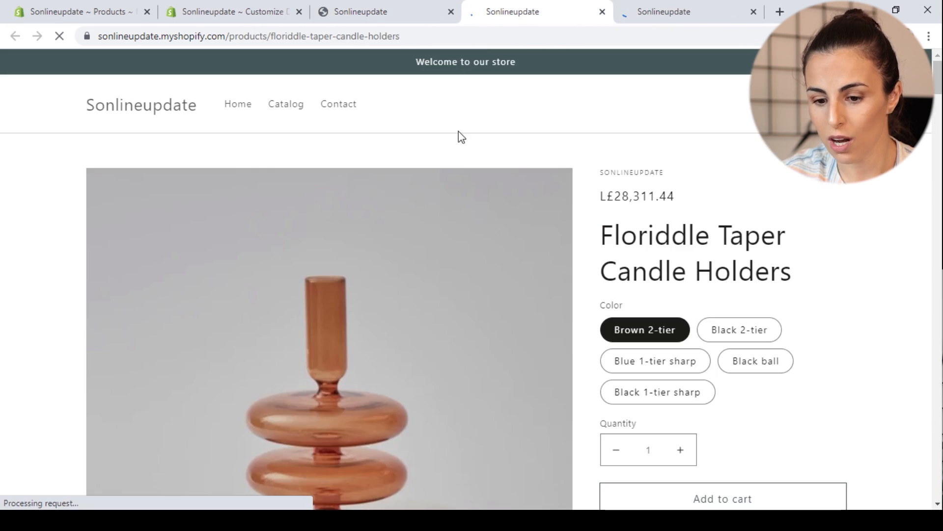
pyautogui.scroll(-15, 918, 479)
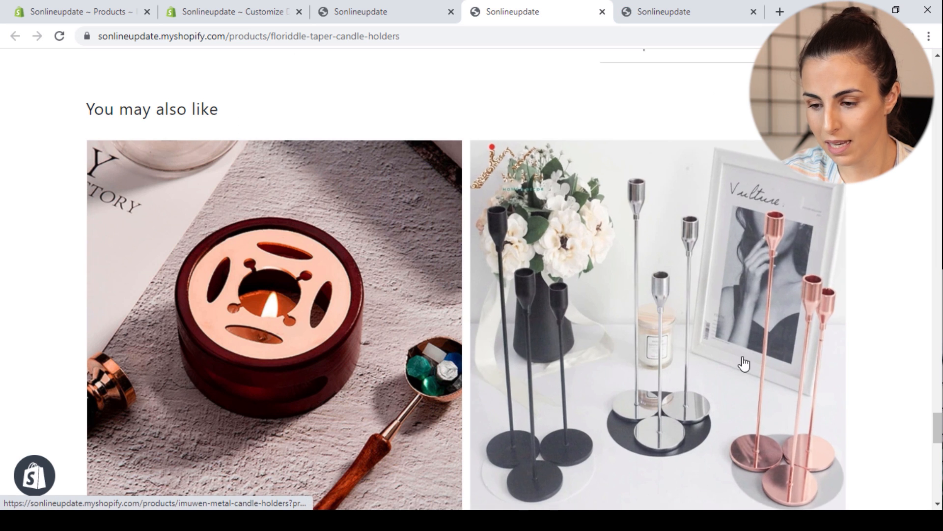
pyautogui.scroll(-10, 818, 385)
# Examine the IMUWEN Metal Candle Holders storefront page down to its lower sections for comparison with the other product
pyautogui.click(725, 4)
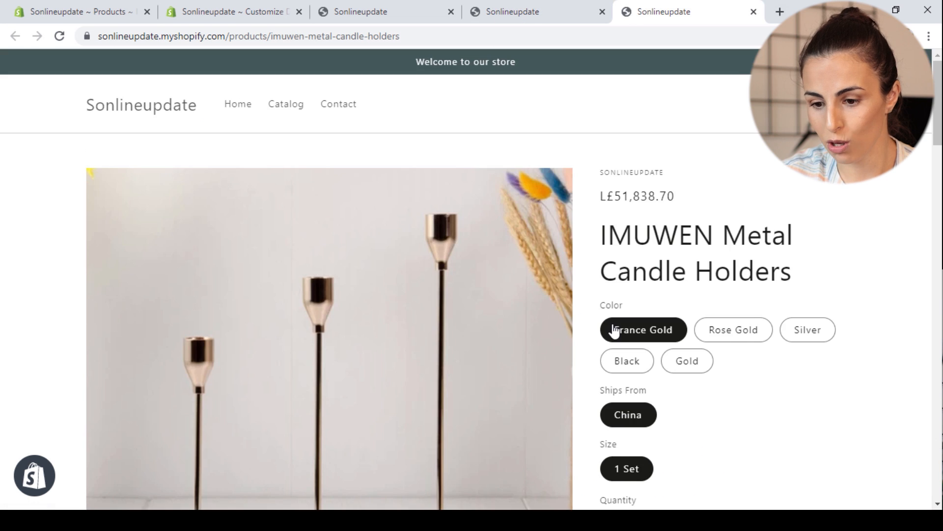
pyautogui.scroll(-15, 611, 329)
pyautogui.scroll(-10, 192, 273)
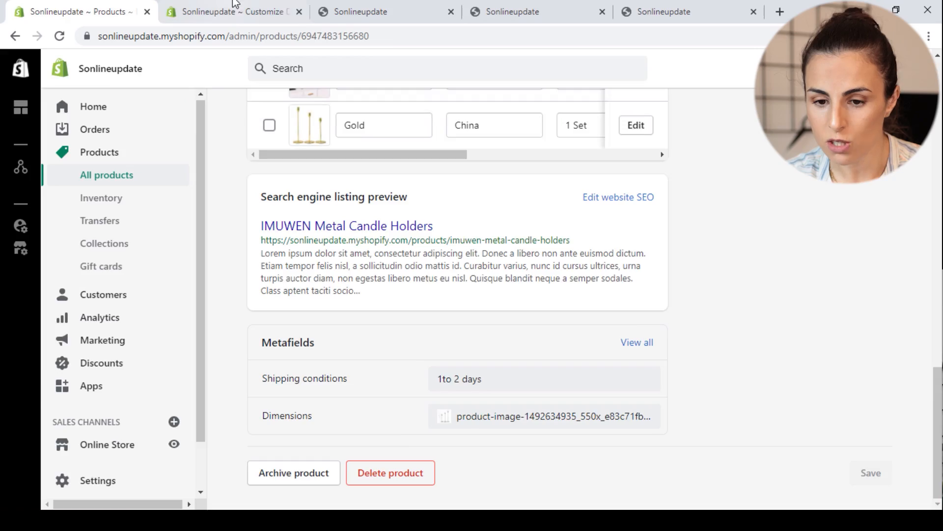
# Switch to the theme editor and add an Email signup section below Image with text on product-page-template-2
pyautogui.click(257, 6)
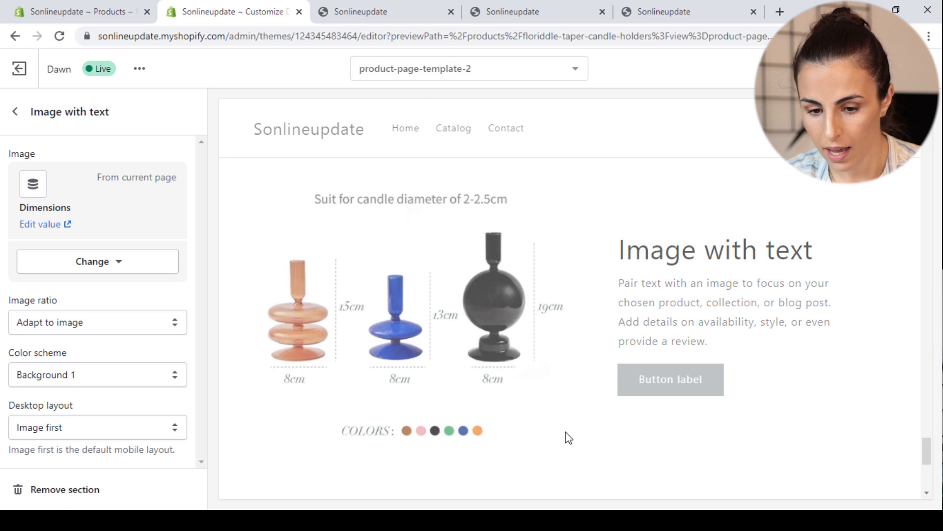
pyautogui.click(16, 111)
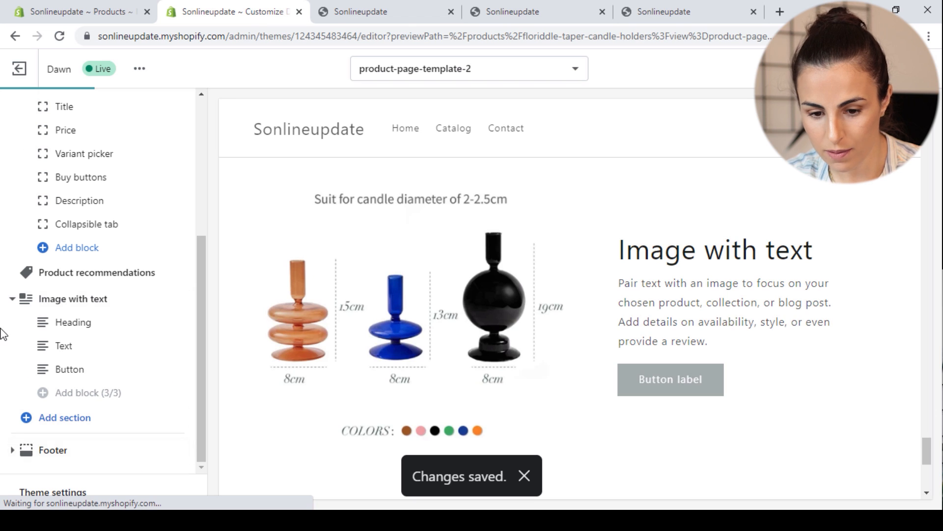
pyautogui.click(57, 421)
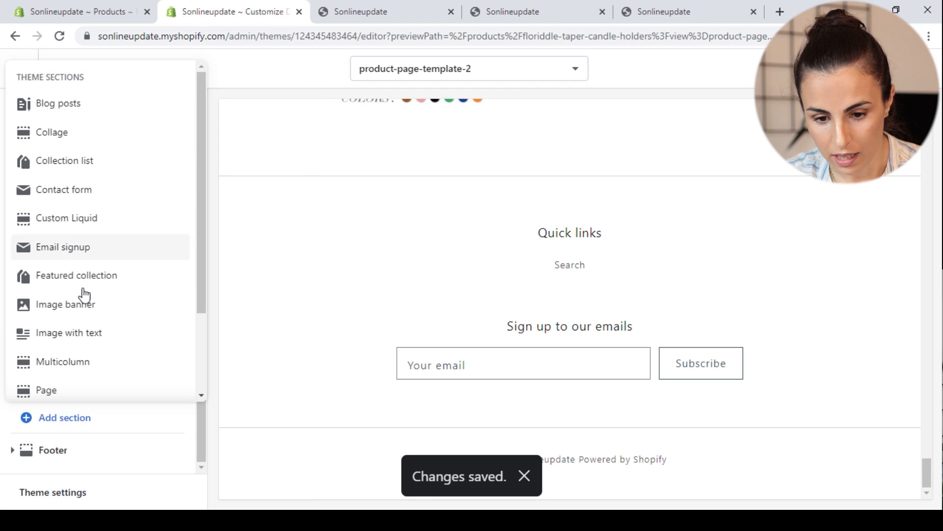
pyautogui.scroll(-3, 78, 360)
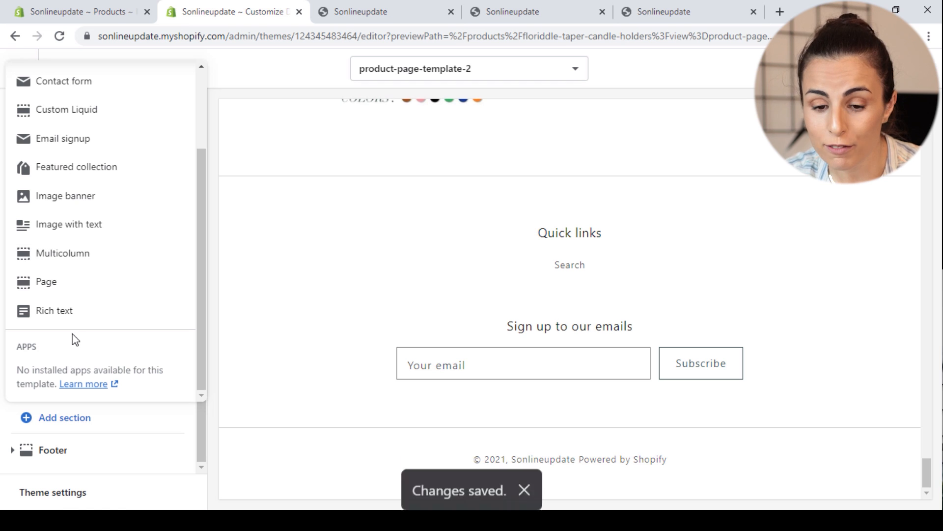
pyautogui.click(78, 145)
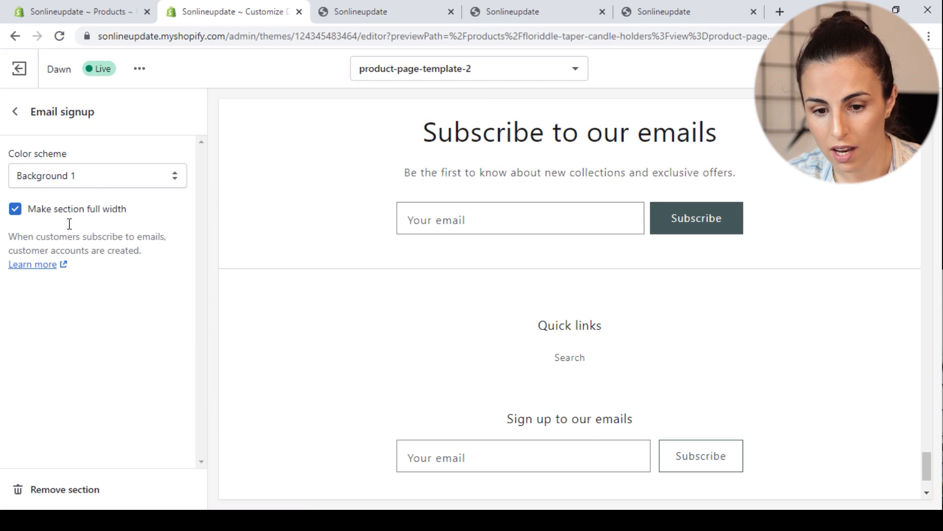
# Remove the Email signup section from product-page-template-2
pyautogui.click(15, 111)
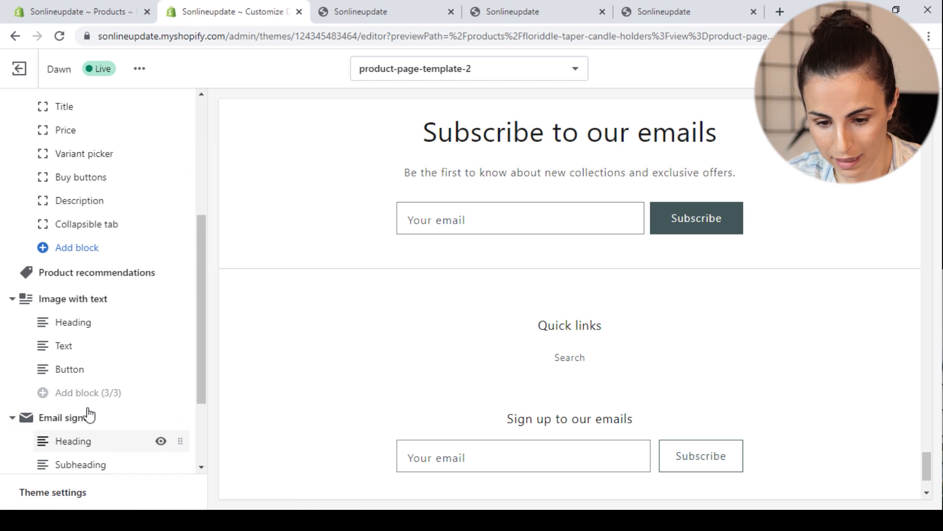
pyautogui.scroll(-2, 85, 398)
pyautogui.click(123, 302)
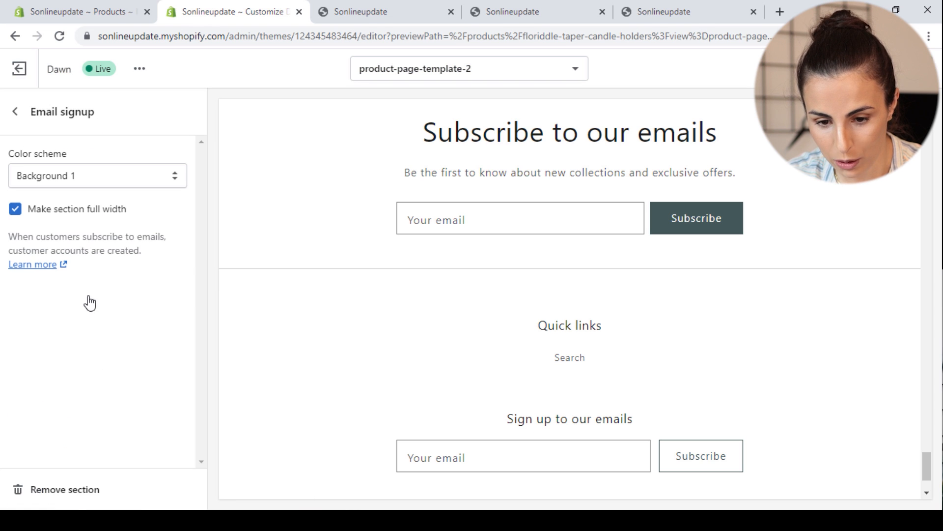
pyautogui.click(79, 501)
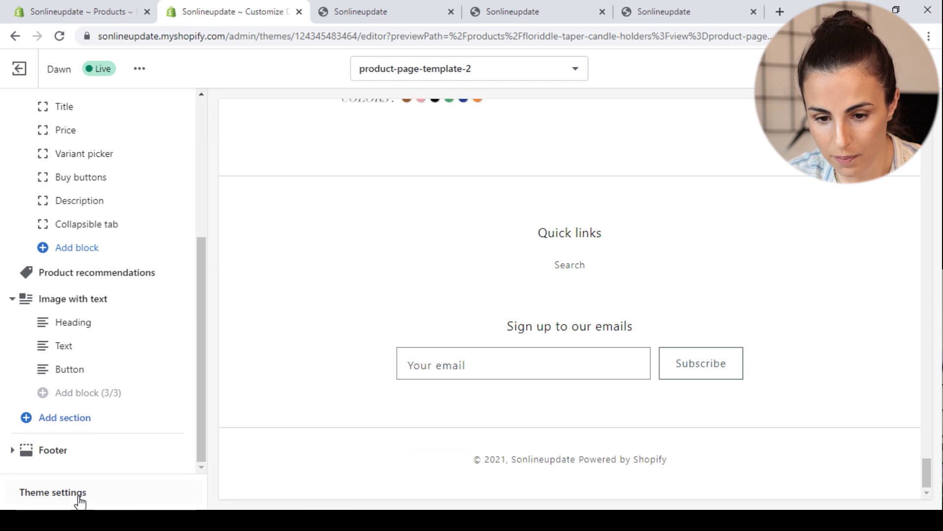
# Add a Multicolumn section below Image with text and look through its heading, image and button settings
pyautogui.click(77, 417)
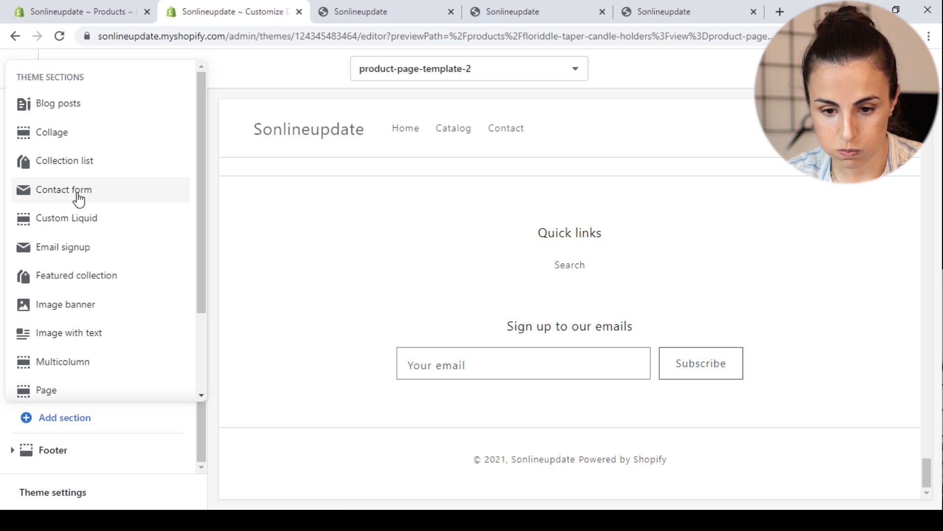
pyautogui.click(70, 366)
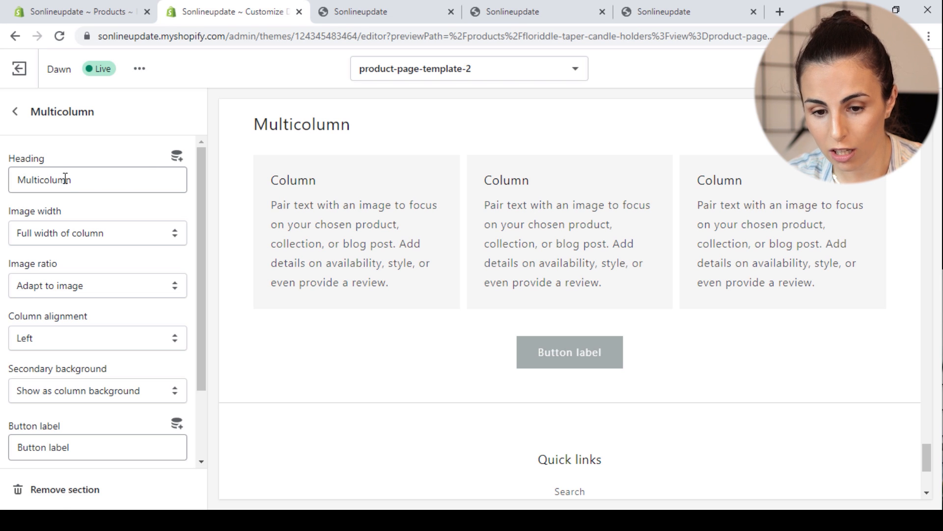
pyautogui.click(75, 236)
pyautogui.click(76, 237)
pyautogui.scroll(-2, 75, 238)
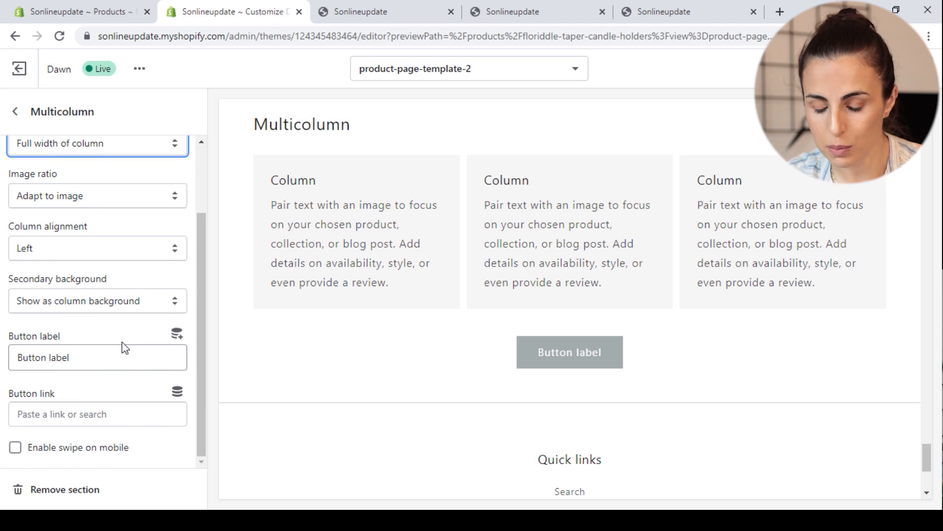
pyautogui.scroll(2, 123, 344)
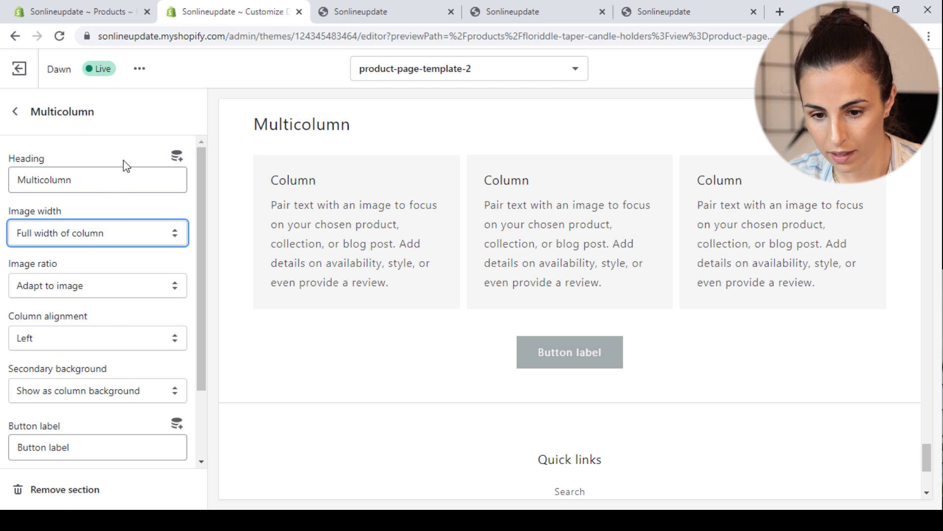
# From the Multicolumn heading's dynamic source options, go to add a metafield and open the product metafield definitions
pyautogui.click(177, 157)
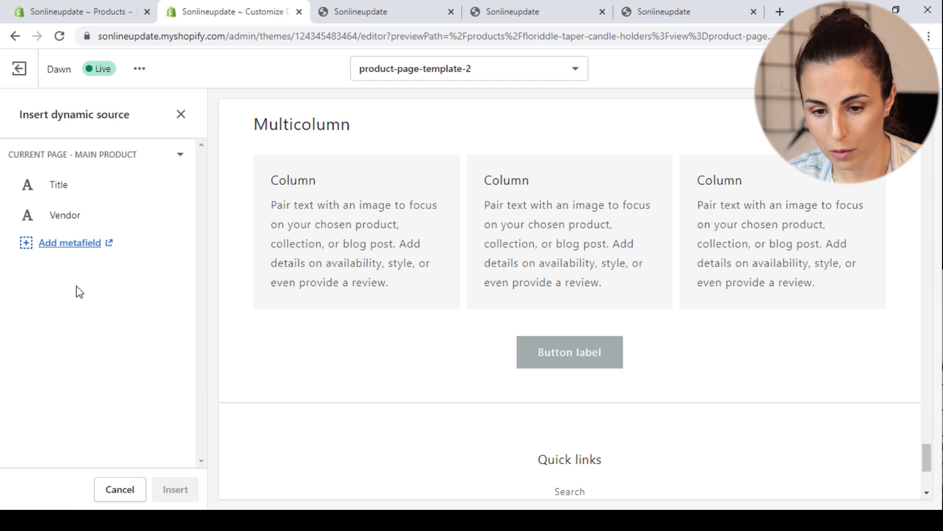
pyautogui.click(71, 246)
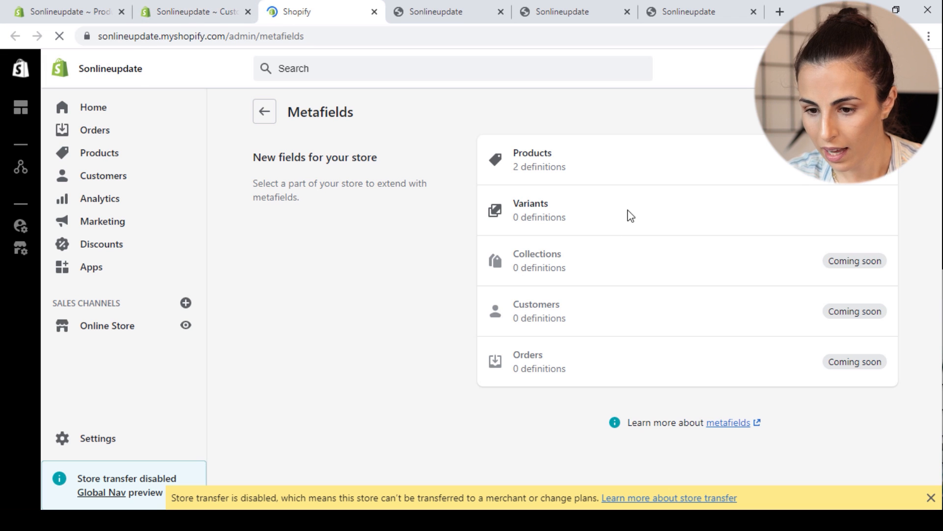
pyautogui.click(603, 168)
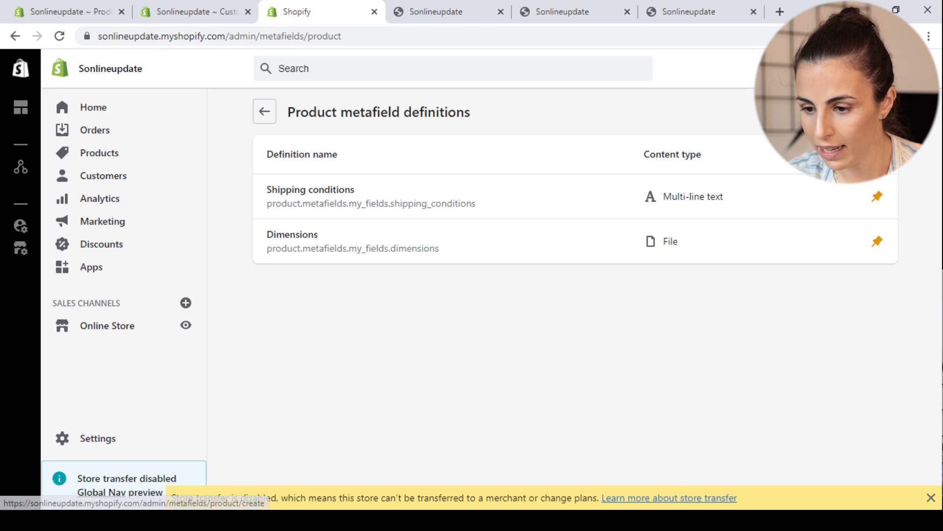
# Create a product metafield definition named Title 1 with the Single line text content type and save it
pyautogui.click(867, 112)
pyautogui.click(297, 188)
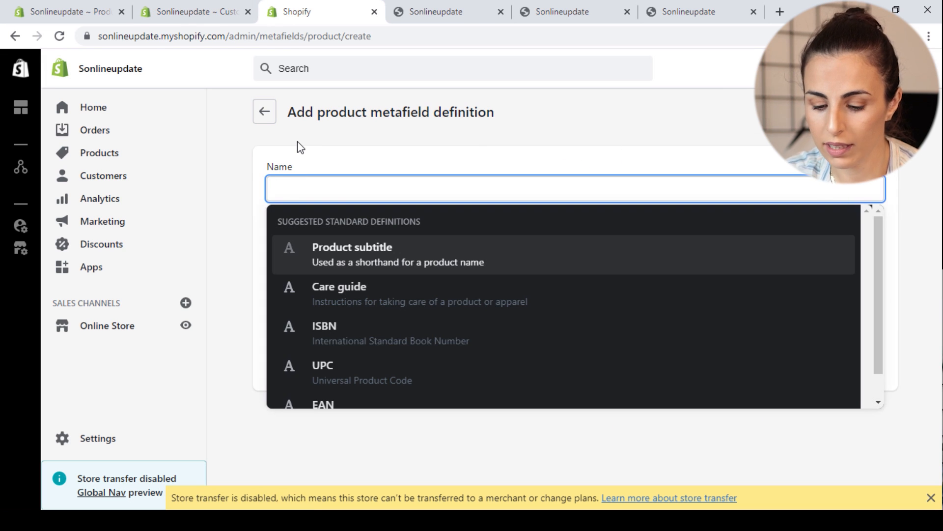
pyautogui.write('Title 1')
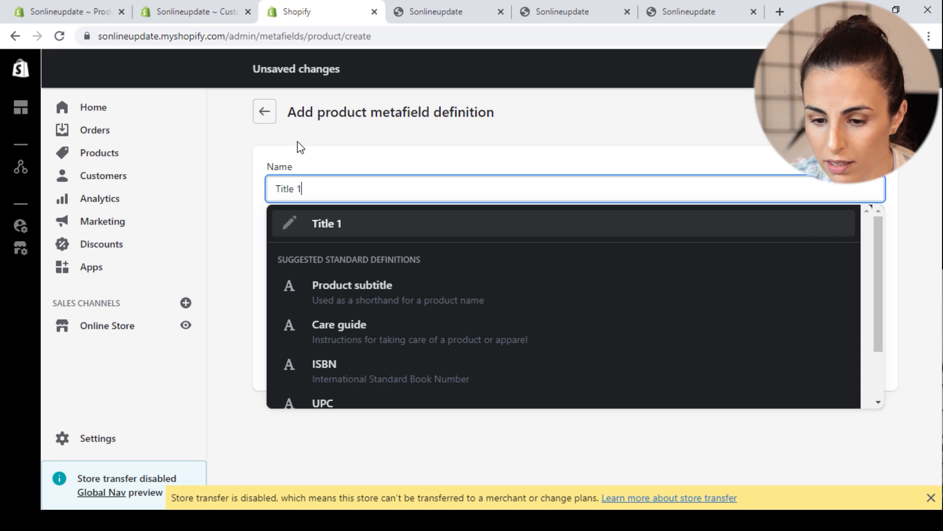
pyautogui.click(640, 159)
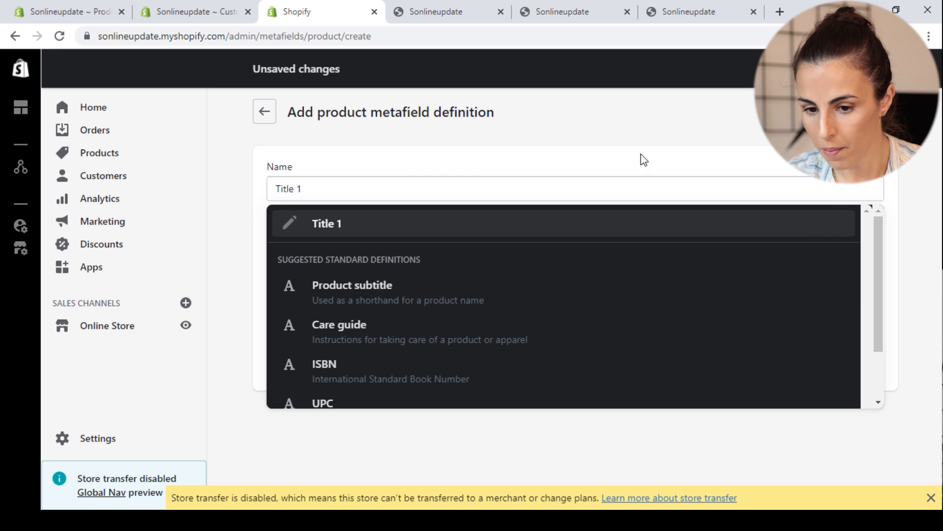
pyautogui.click(583, 369)
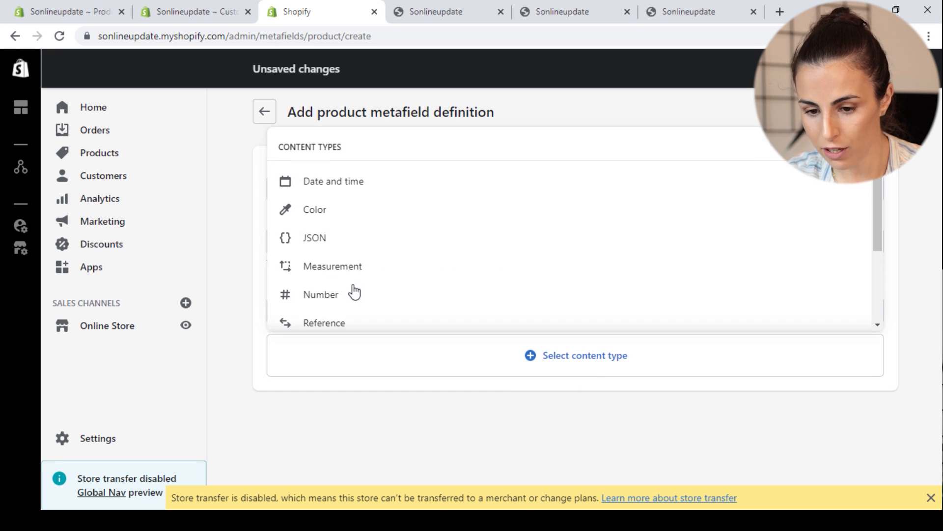
pyautogui.scroll(-3, 355, 261)
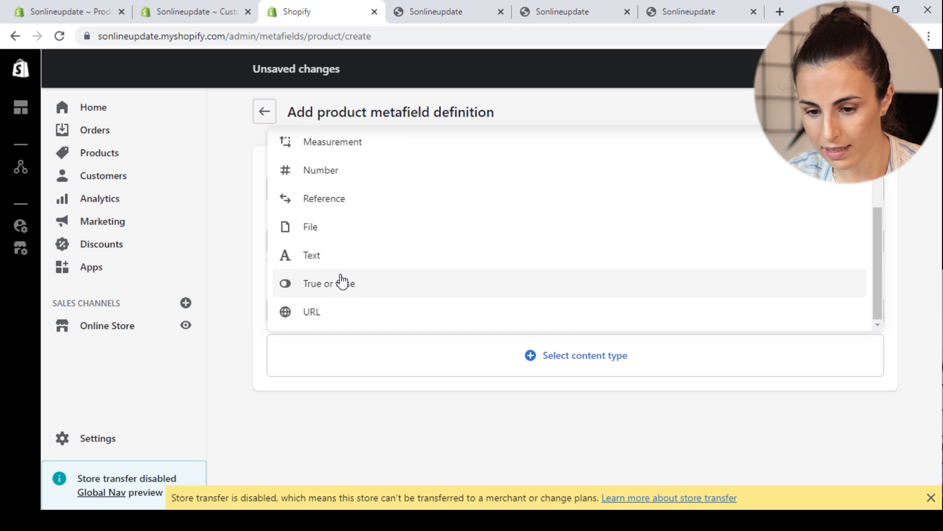
pyautogui.click(341, 266)
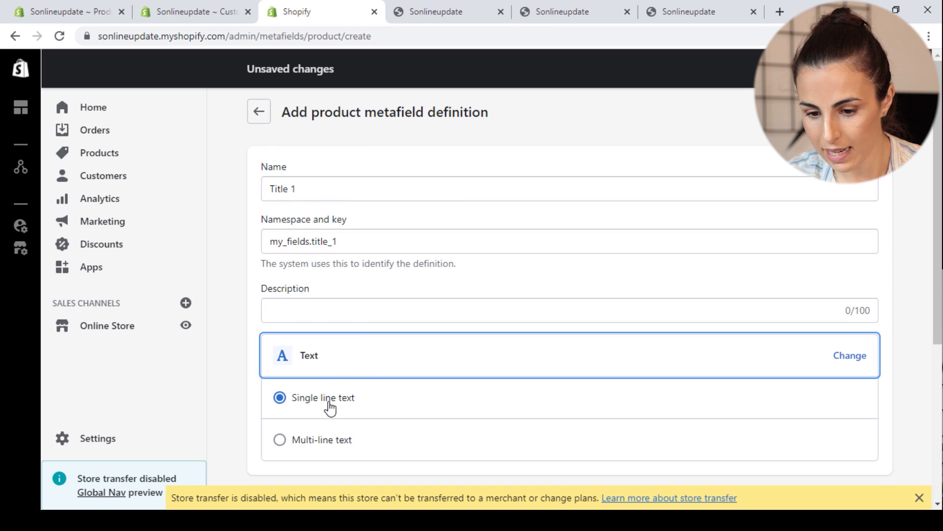
pyautogui.scroll(-5, 707, 173)
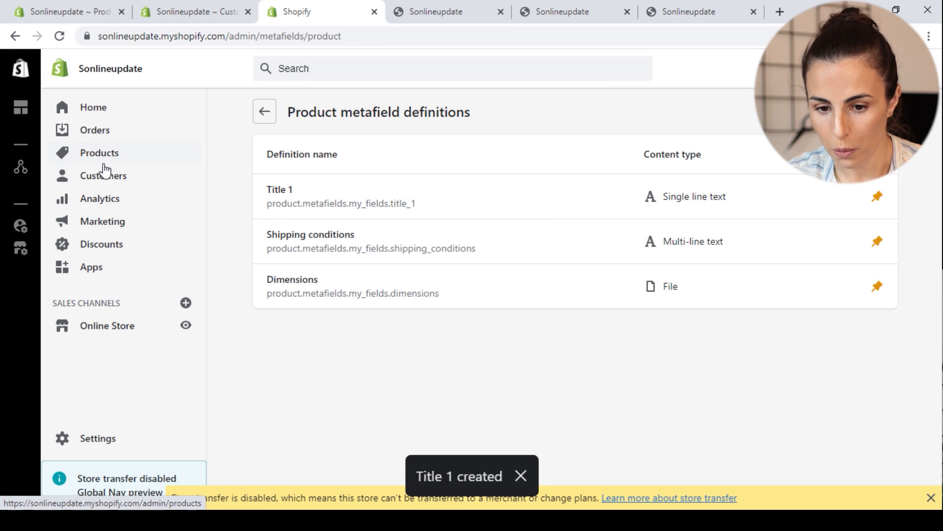
# Set the Title 1 metafield of the Floriddle Taper Candle Holders product to Colors and save the product
pyautogui.click(104, 156)
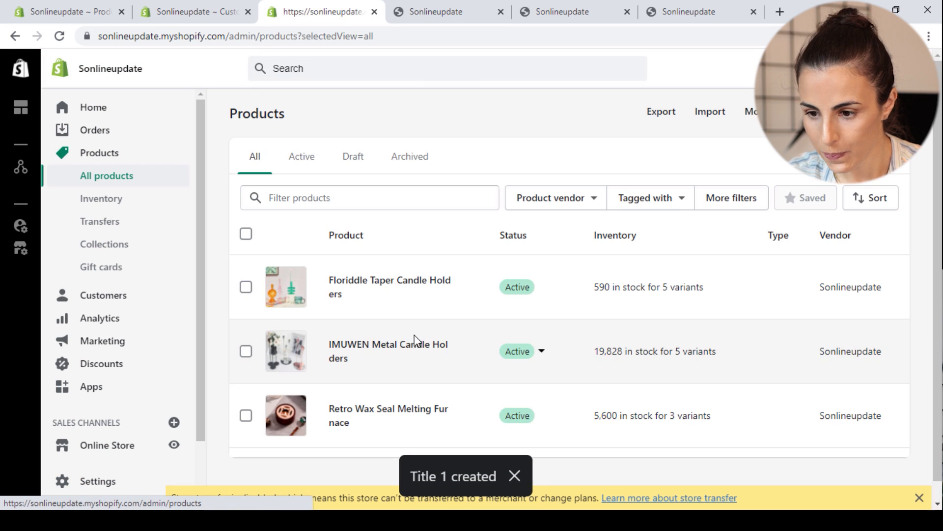
pyautogui.click(381, 281)
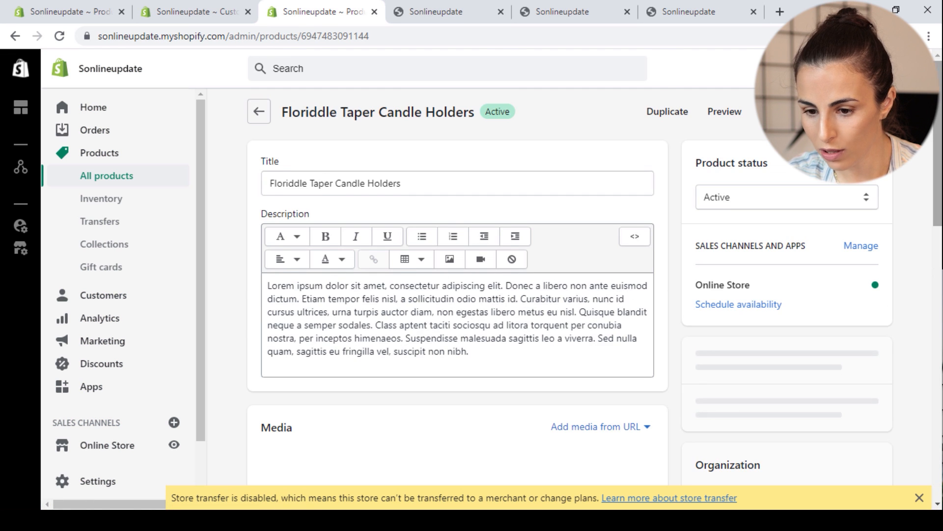
pyautogui.scroll(-10, 529, 322)
pyautogui.scroll(-3, 529, 322)
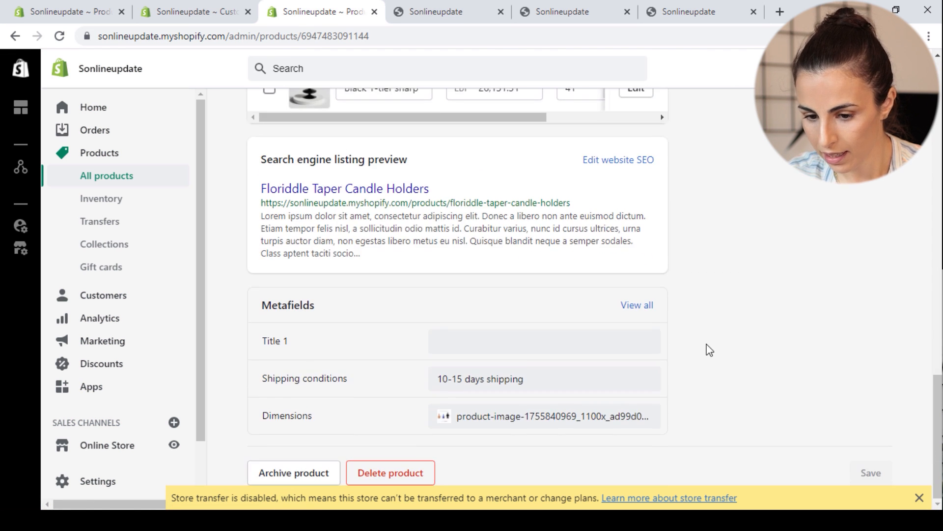
pyautogui.click(476, 346)
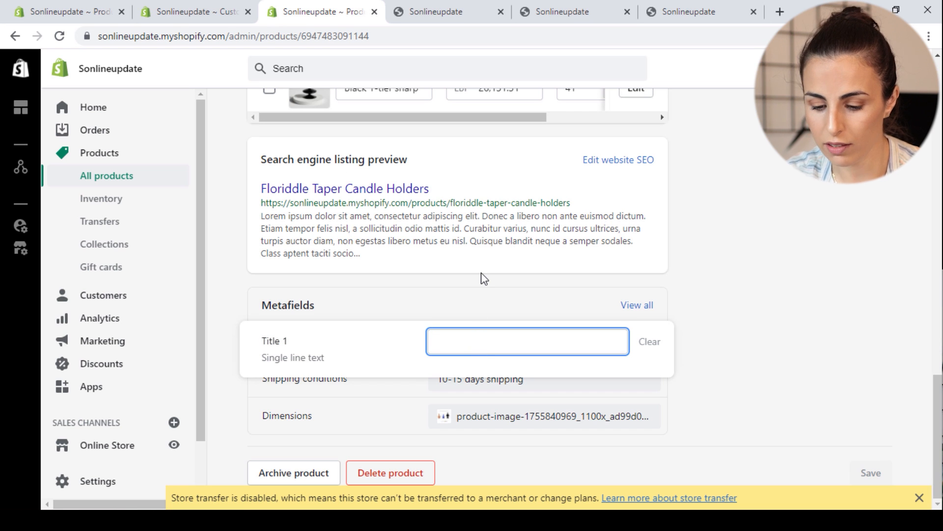
pyautogui.write('Colors')
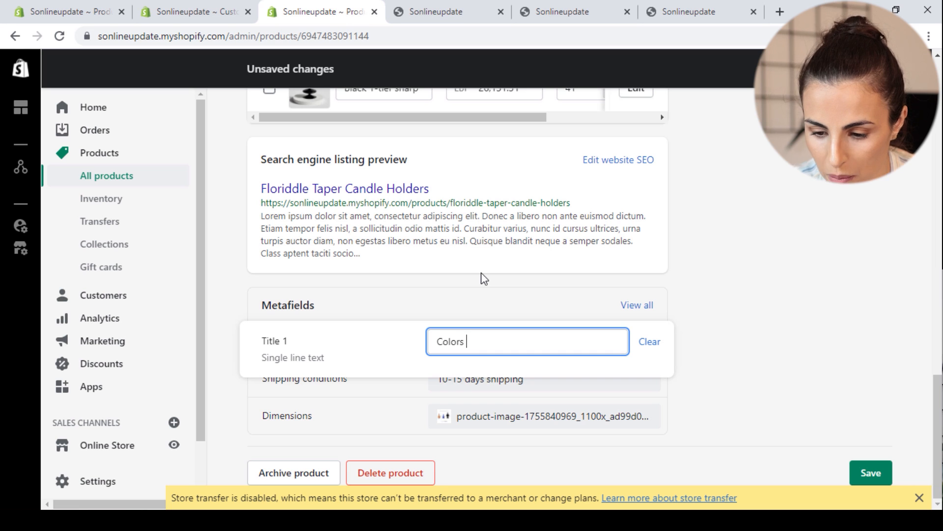
pyautogui.click(869, 474)
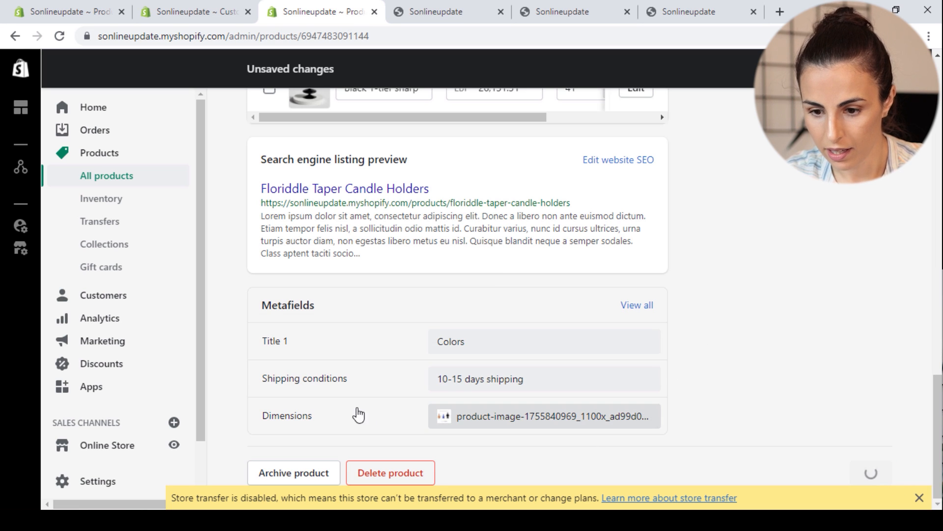
# Return to the theme editor and reload it, discarding the unsaved changes, to load the new metafield
pyautogui.click(220, 6)
pyautogui.click(282, 8)
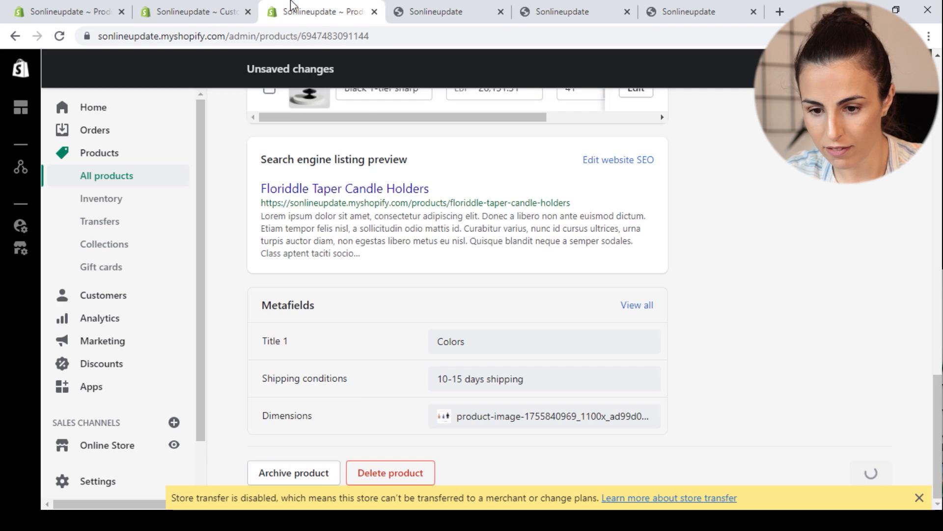
pyautogui.click(209, 7)
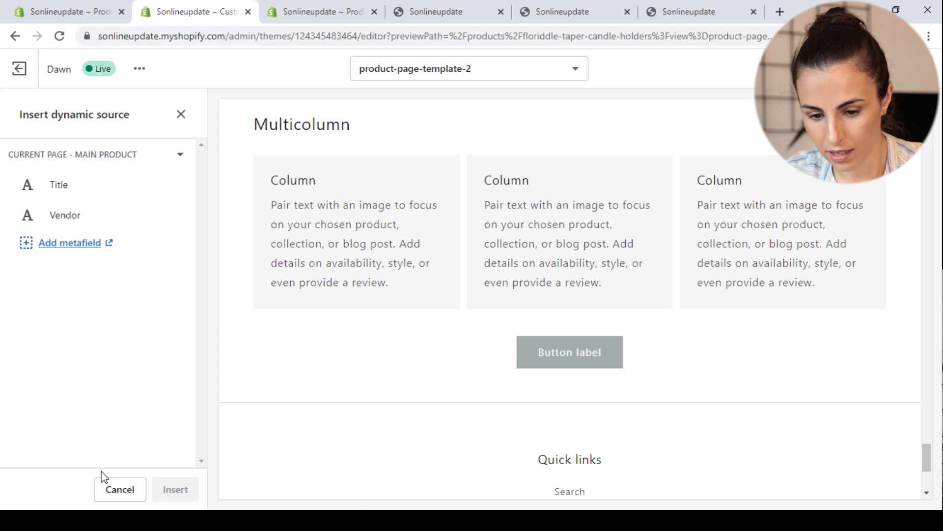
pyautogui.click(59, 36)
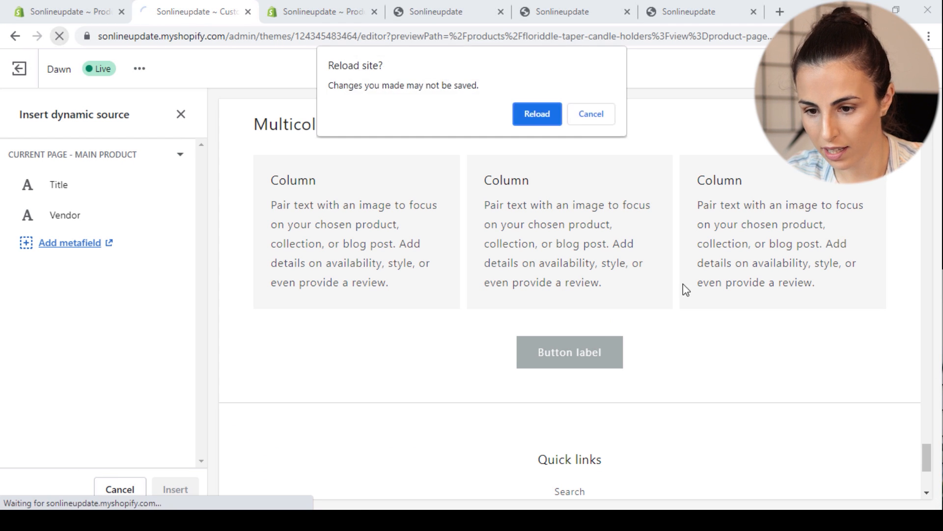
pyautogui.click(535, 115)
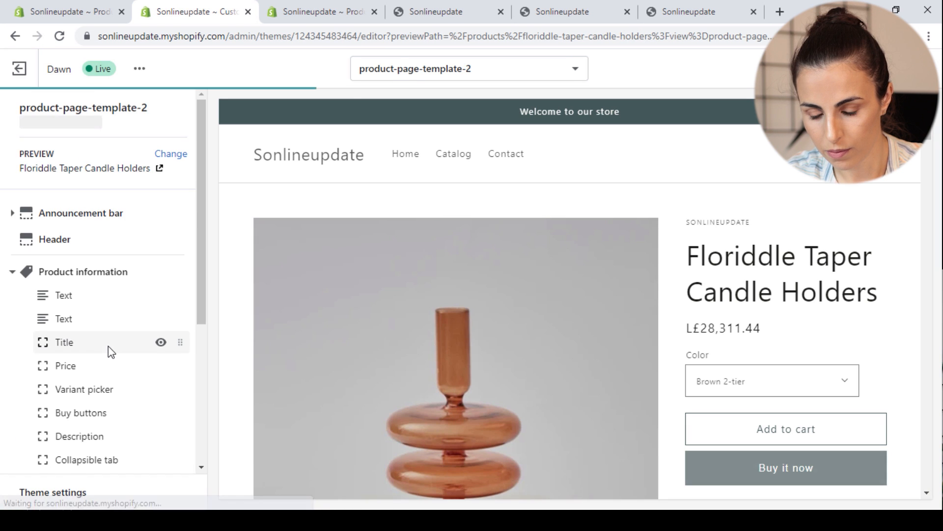
# Add a Multicolumn section below the Image with text section on the reloaded product-page-template-2
pyautogui.scroll(-5, 109, 351)
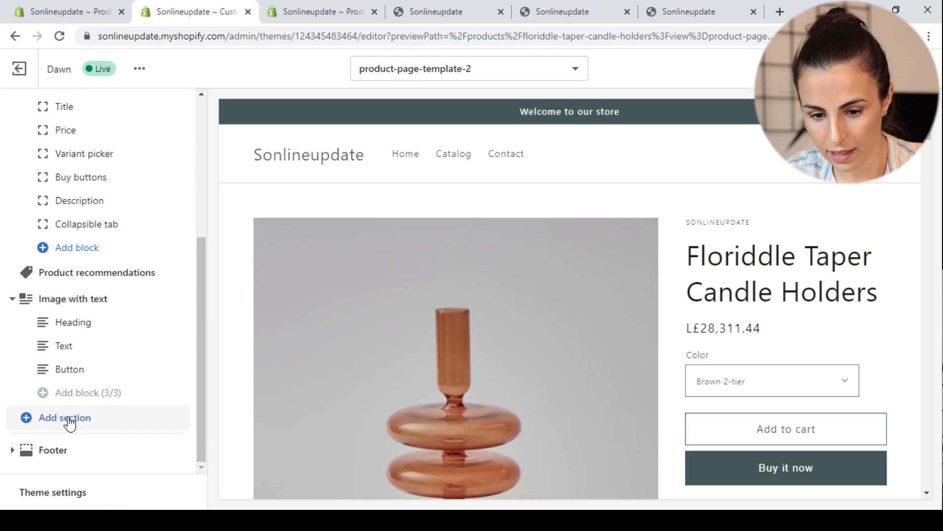
pyautogui.click(67, 422)
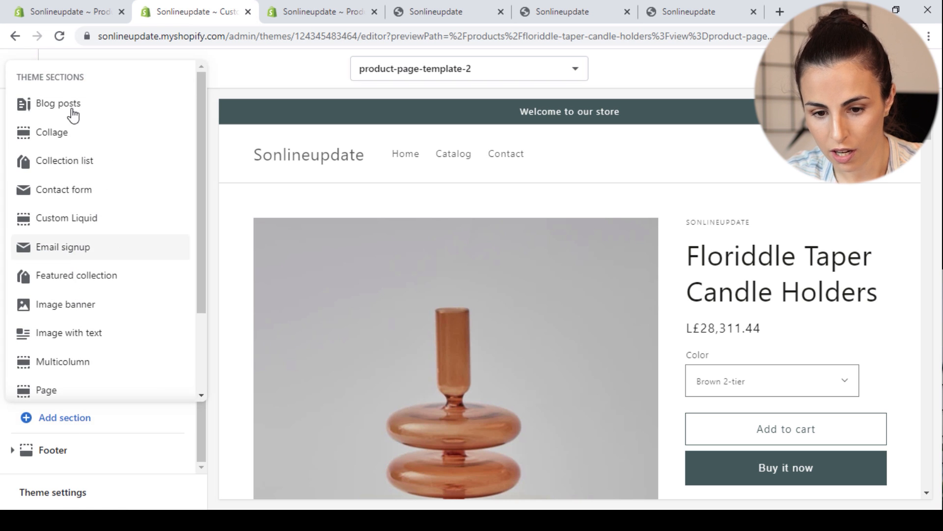
pyautogui.scroll(-2, 67, 225)
pyautogui.click(76, 253)
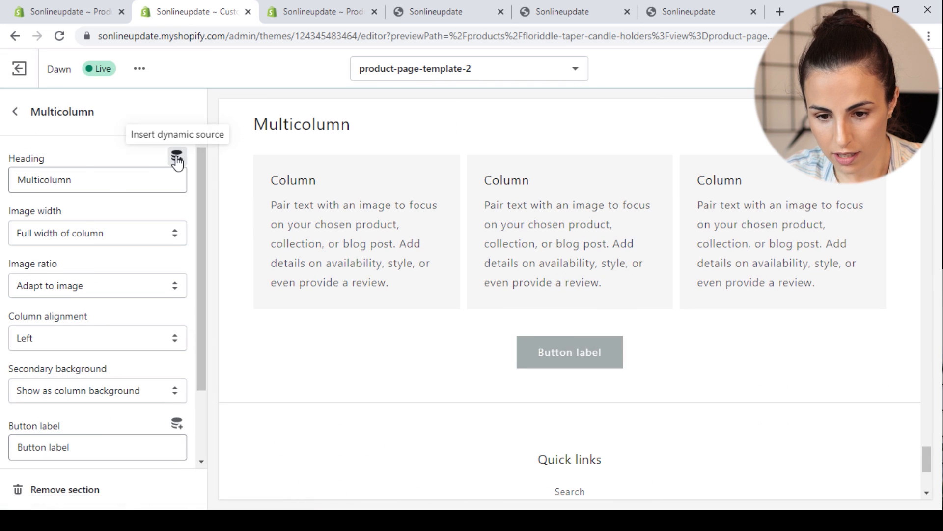
# Insert the Title 1 metafield as a dynamic source in the Multicolumn section's heading and save the template
pyautogui.click(177, 155)
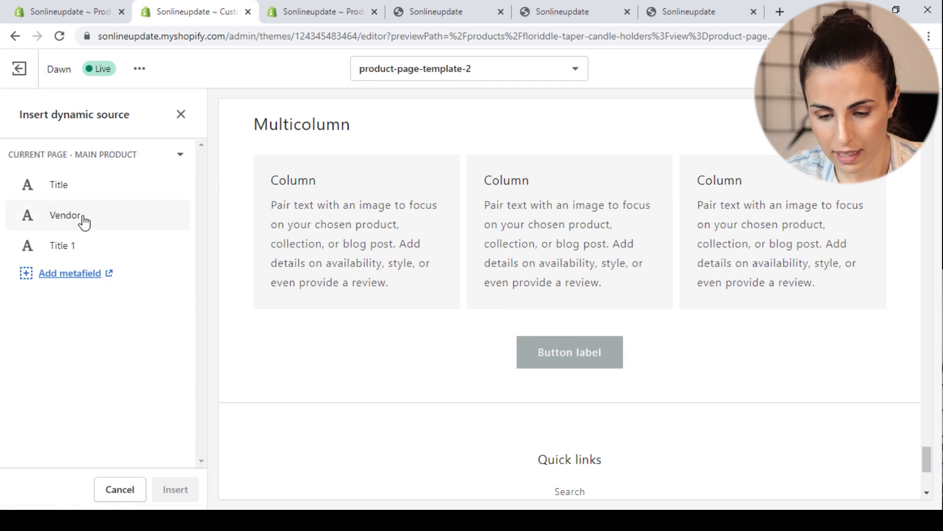
pyautogui.click(60, 247)
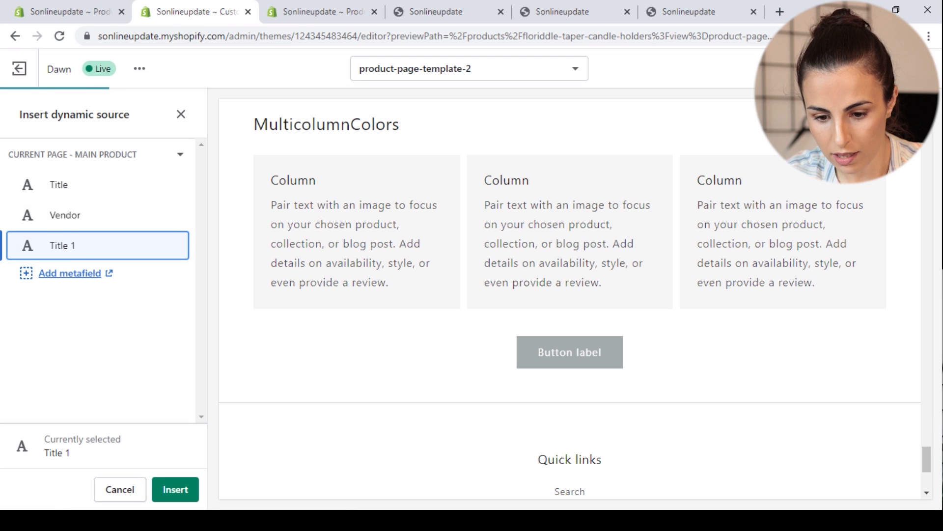
pyautogui.click(175, 489)
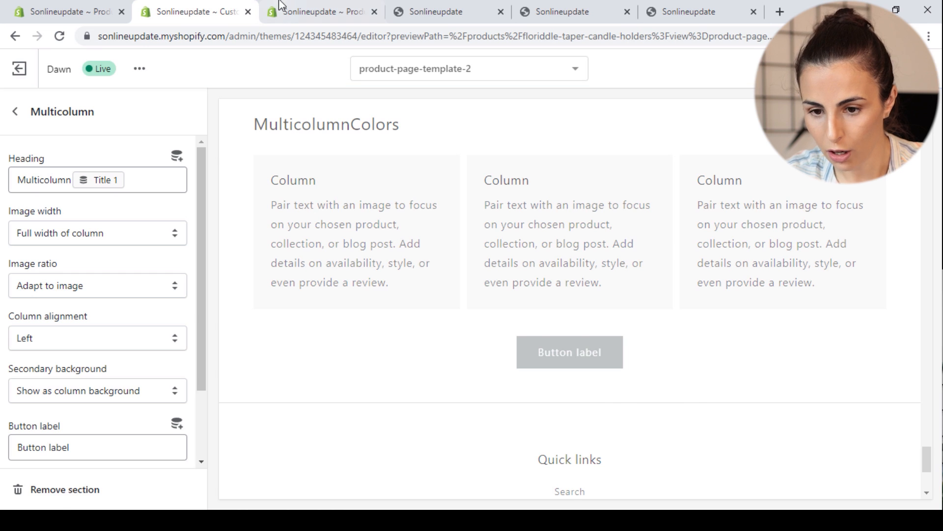
# View the Floriddle Taper Candle Holders product page in the live storefront and close its browser tab
pyautogui.click(350, 3)
pyautogui.click(408, 11)
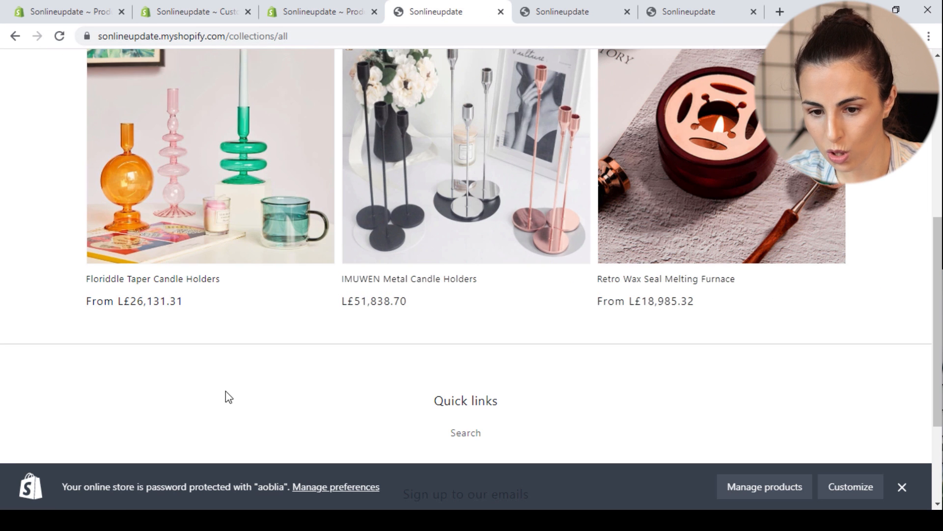
pyautogui.click(203, 148)
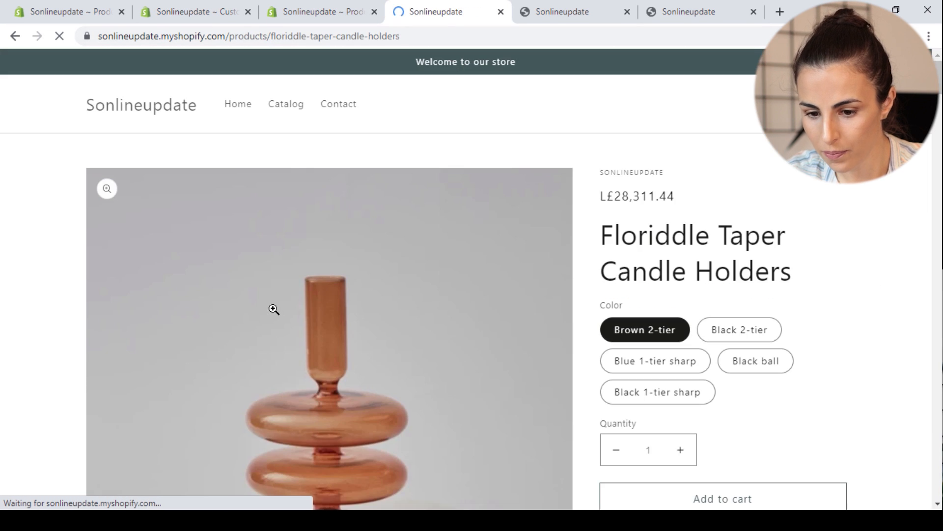
pyautogui.scroll(-2, 440, 280)
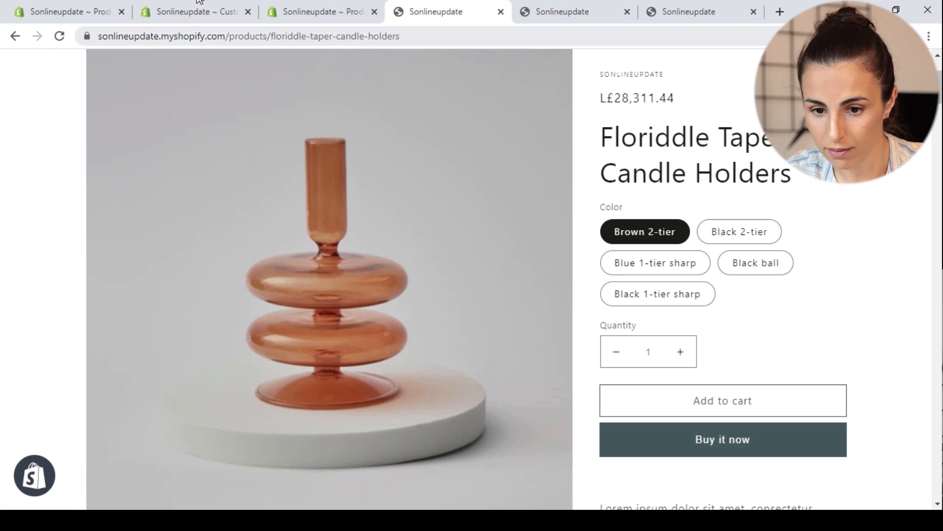
pyautogui.click(192, 11)
pyautogui.click(415, 4)
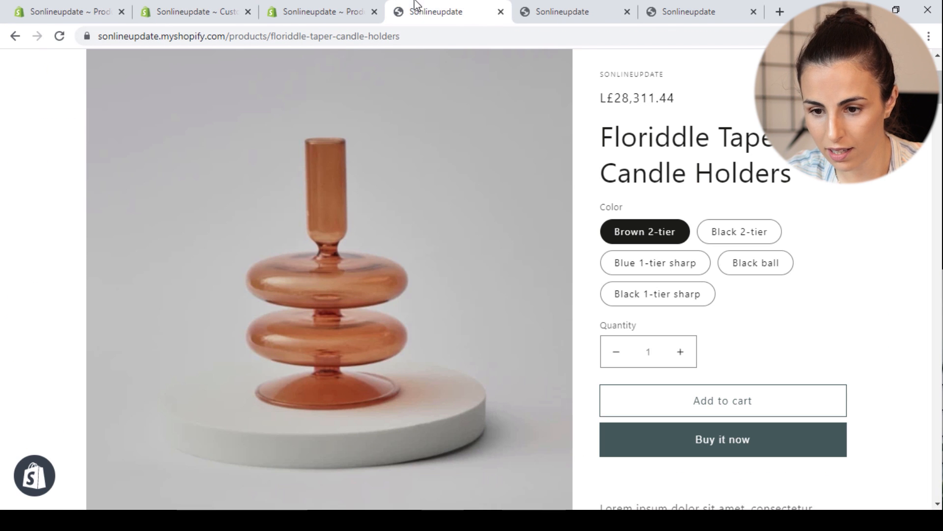
pyautogui.click(501, 12)
# Assign the product-page-template-2 theme template to the Floriddle Taper Candle Holders product and save the product
pyautogui.click(68, 12)
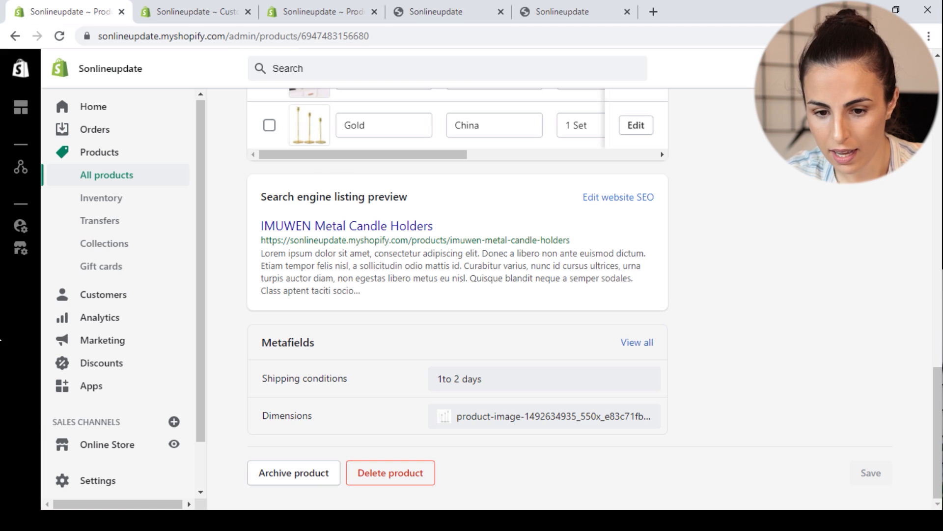
pyautogui.click(110, 150)
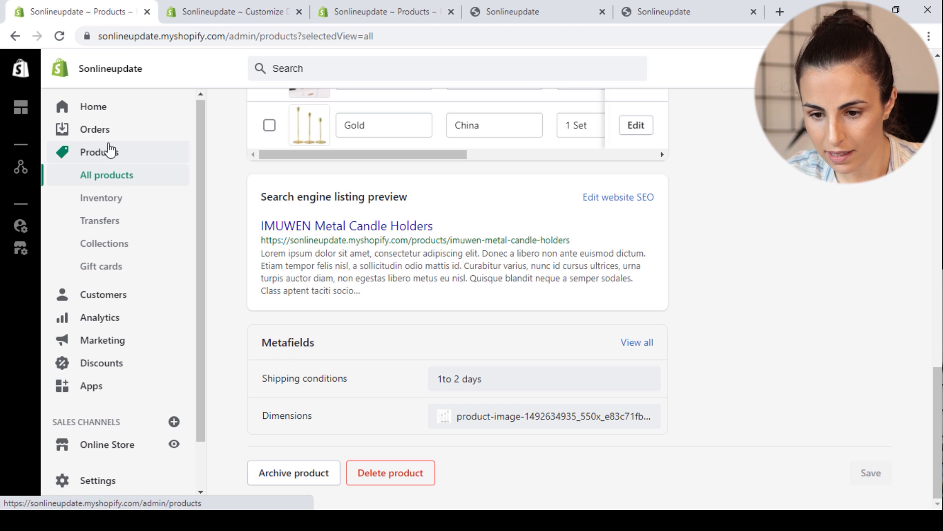
pyautogui.click(396, 284)
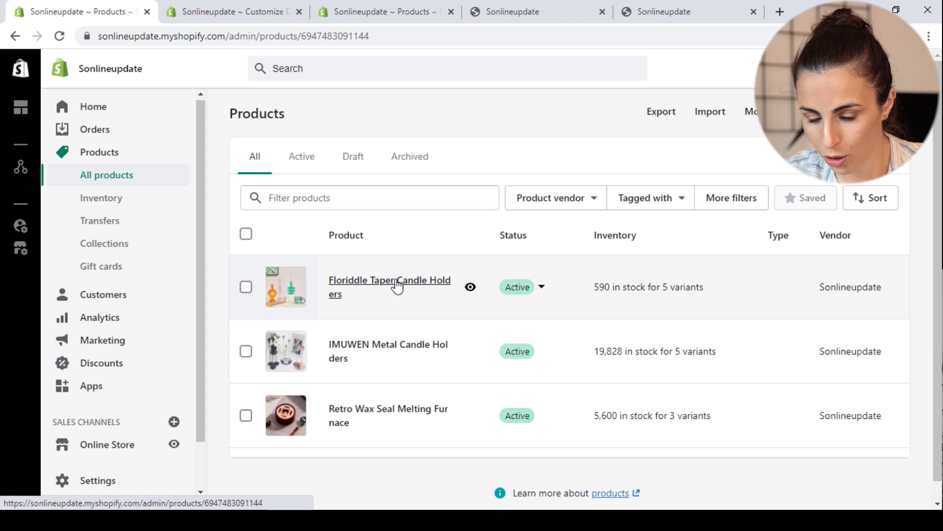
pyautogui.scroll(-20, 396, 284)
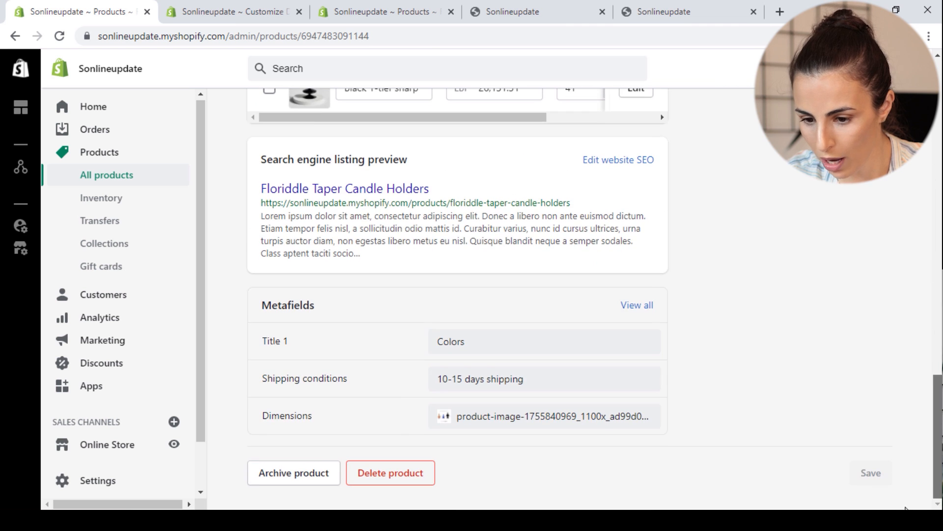
pyautogui.scroll(15, 907, 508)
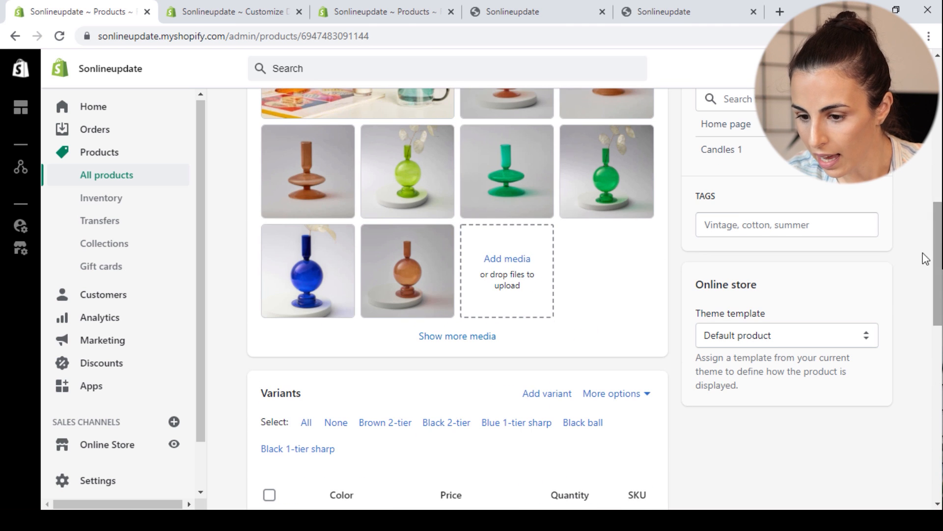
pyautogui.click(801, 338)
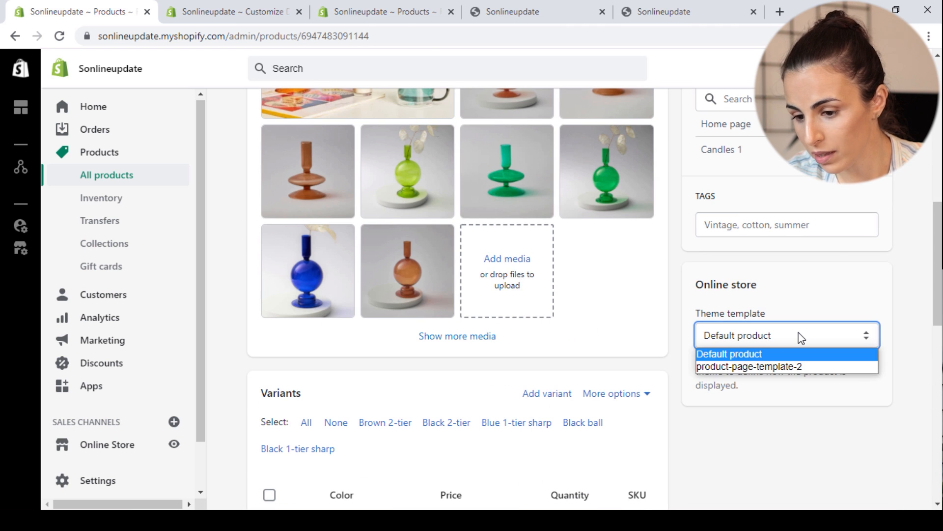
pyautogui.click(800, 366)
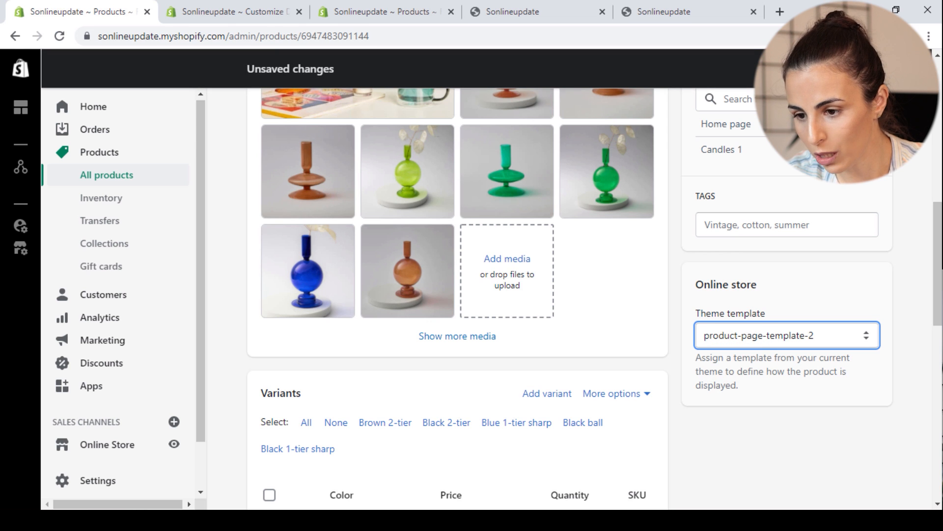
pyautogui.click(873, 69)
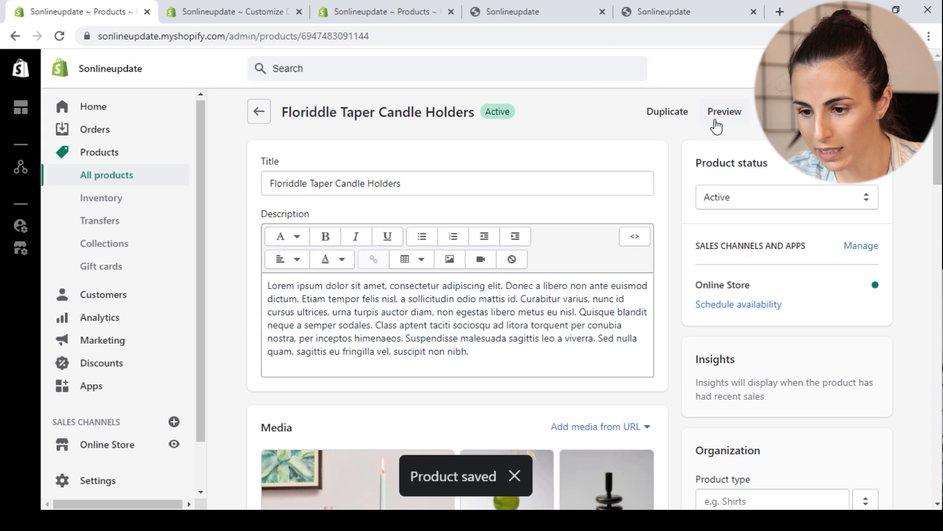
# Preview the Floriddle Taper Candle Holders product and look through its media, variant options and product recommendations
pyautogui.click(725, 111)
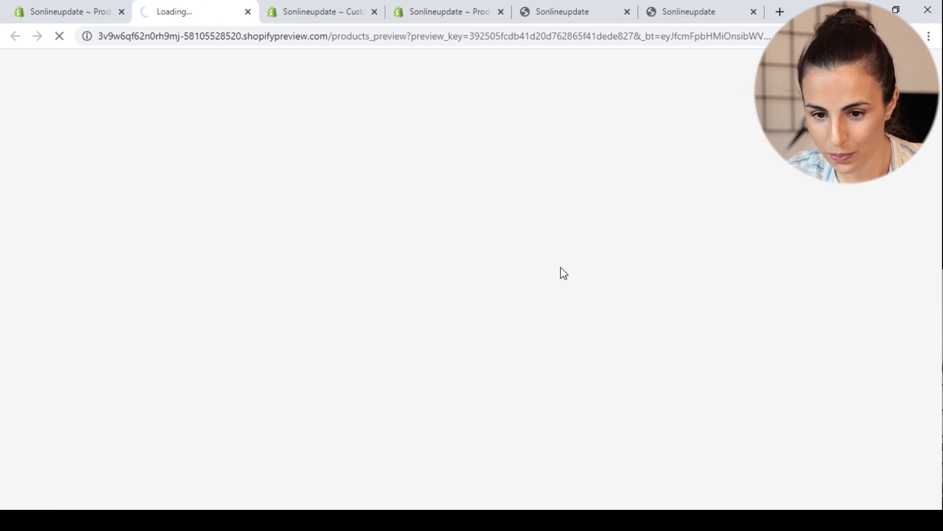
pyautogui.scroll(-2, 498, 225)
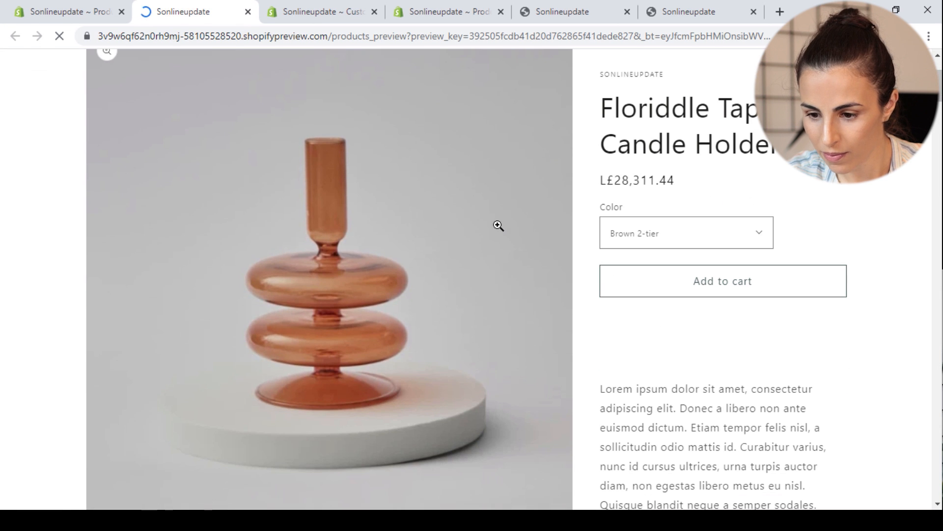
pyautogui.scroll(-1, 631, 167)
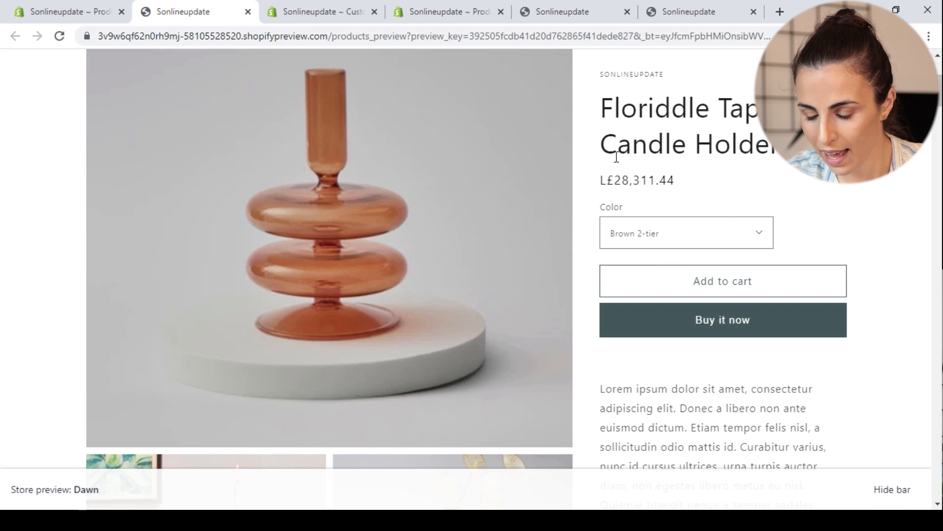
pyautogui.scroll(-3, 638, 250)
pyautogui.scroll(-8, 637, 244)
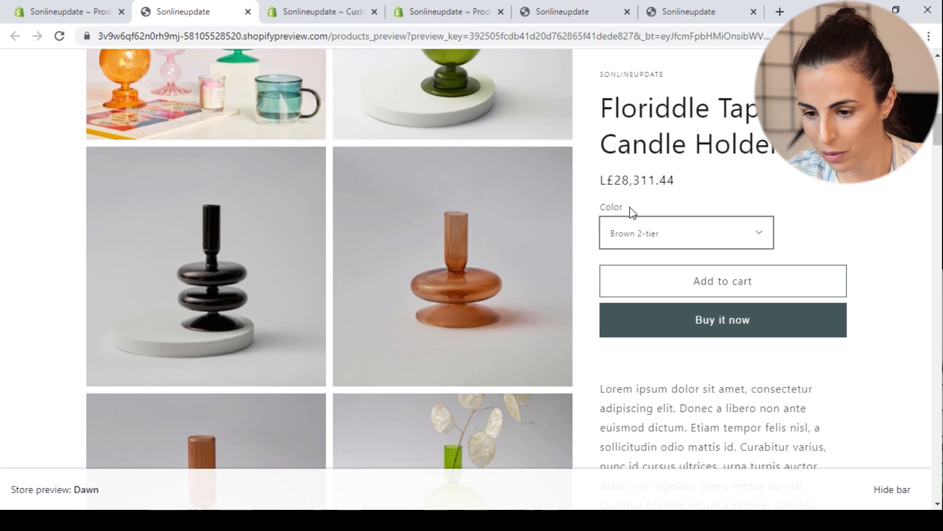
pyautogui.scroll(-15, 633, 212)
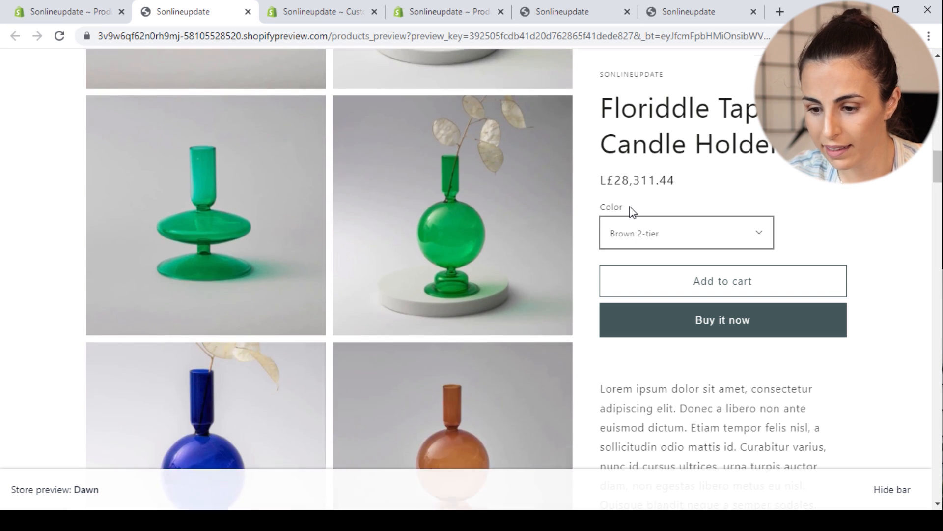
pyautogui.scroll(-3, 648, 226)
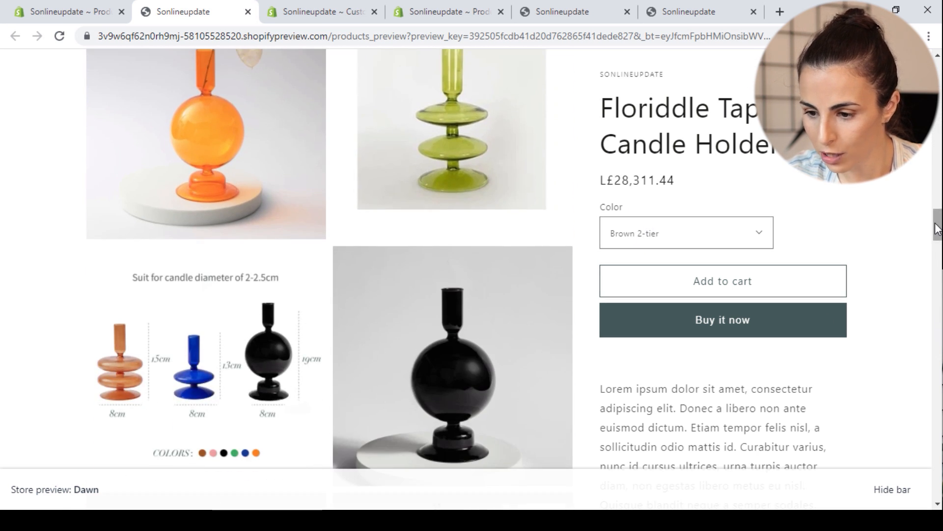
pyautogui.scroll(-5, 648, 226)
pyautogui.scroll(-15, 937, 449)
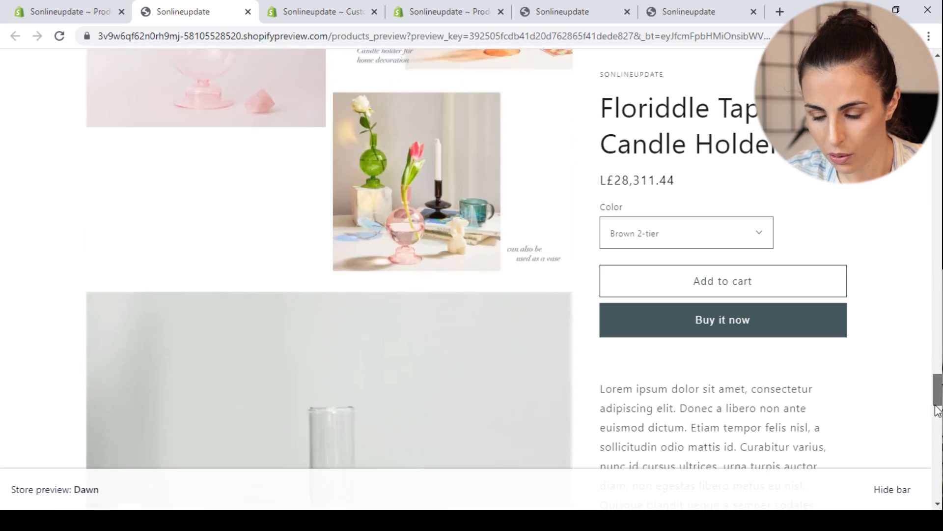
pyautogui.scroll(-4, 937, 448)
pyautogui.scroll(2, 937, 442)
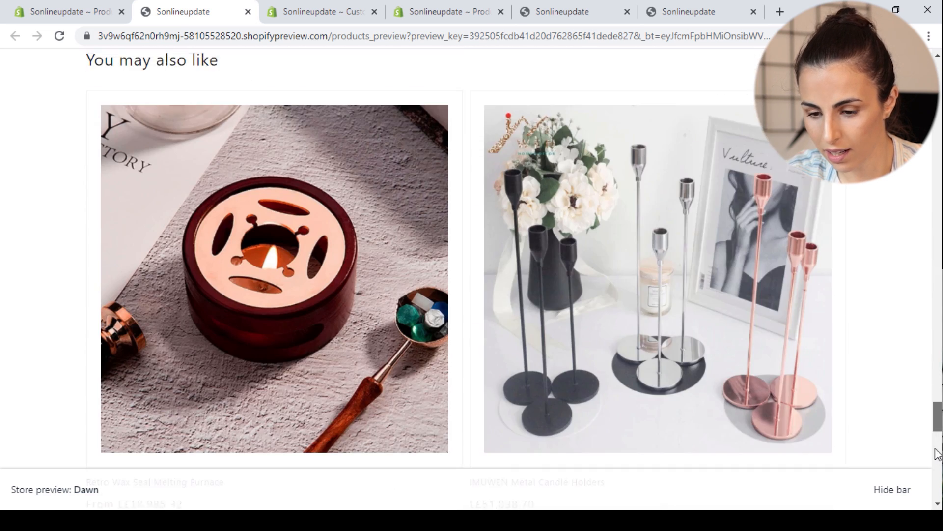
pyautogui.scroll(-1, 548, 280)
pyautogui.scroll(-4, 386, 275)
pyautogui.scroll(8, 390, 268)
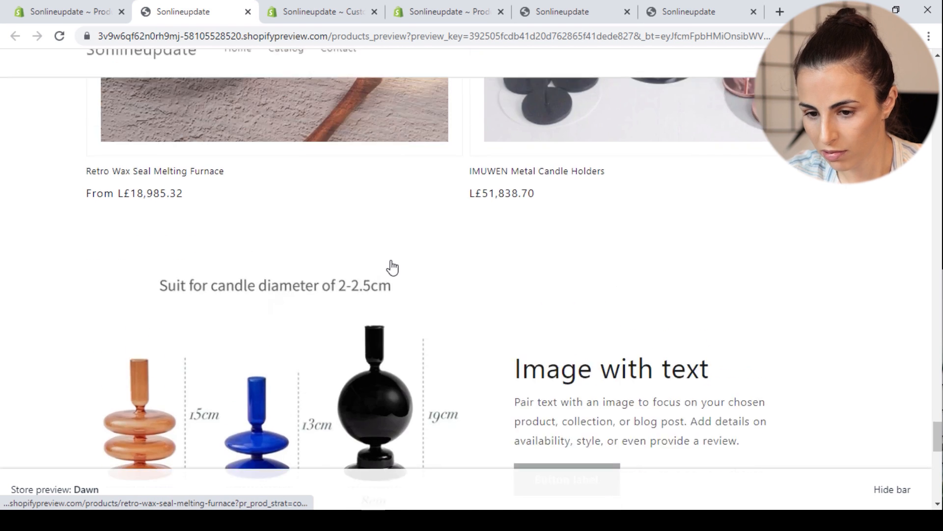
# Examine the Image with text and Multicolumn sections on the product page, including the static part of the Multicolumn heading
pyautogui.scroll(-14, 339, 310)
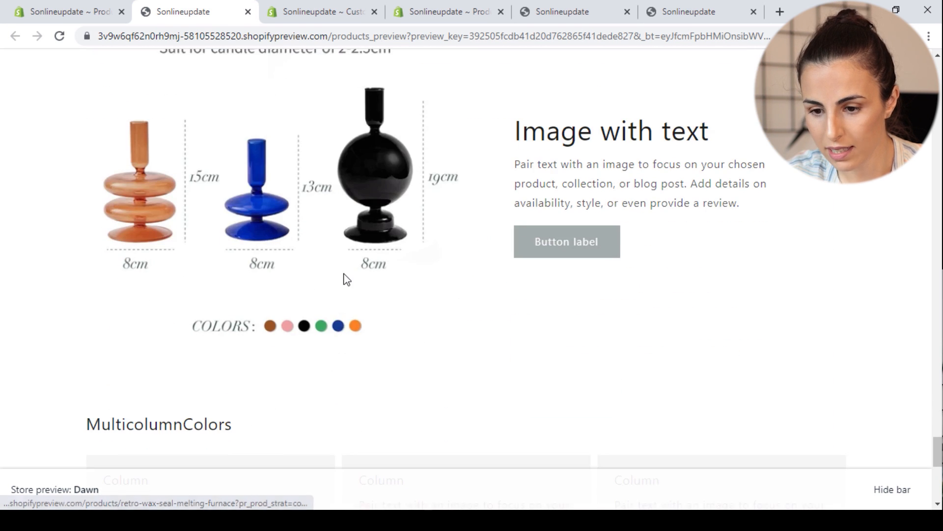
pyautogui.scroll(3, 348, 280)
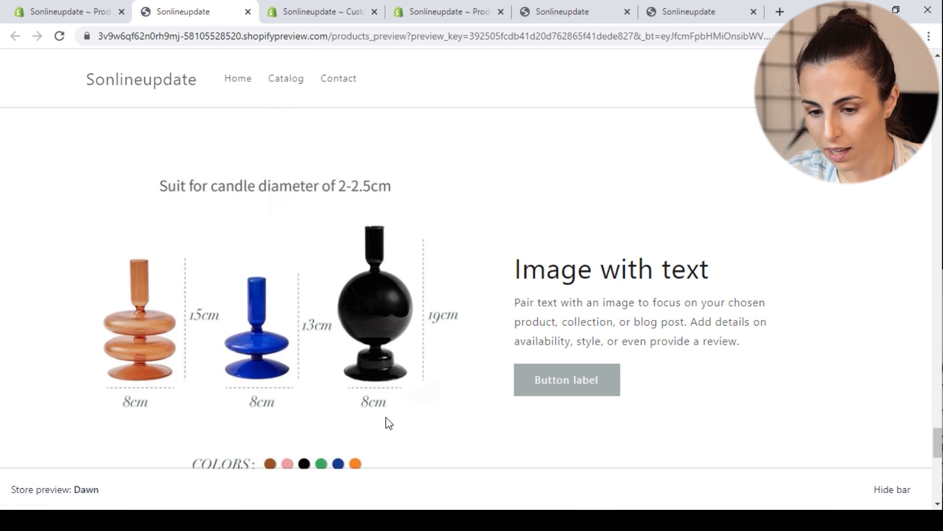
pyautogui.scroll(-7, 391, 307)
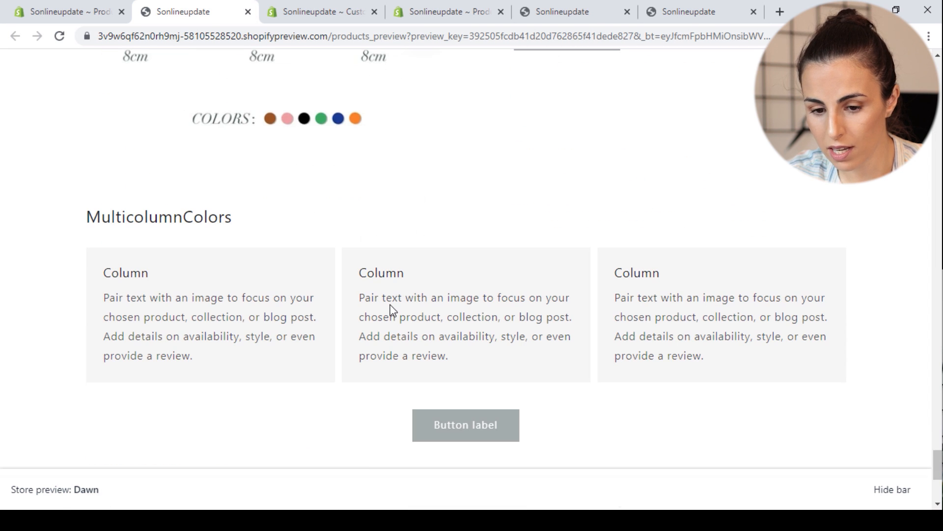
pyautogui.scroll(-6, 306, 295)
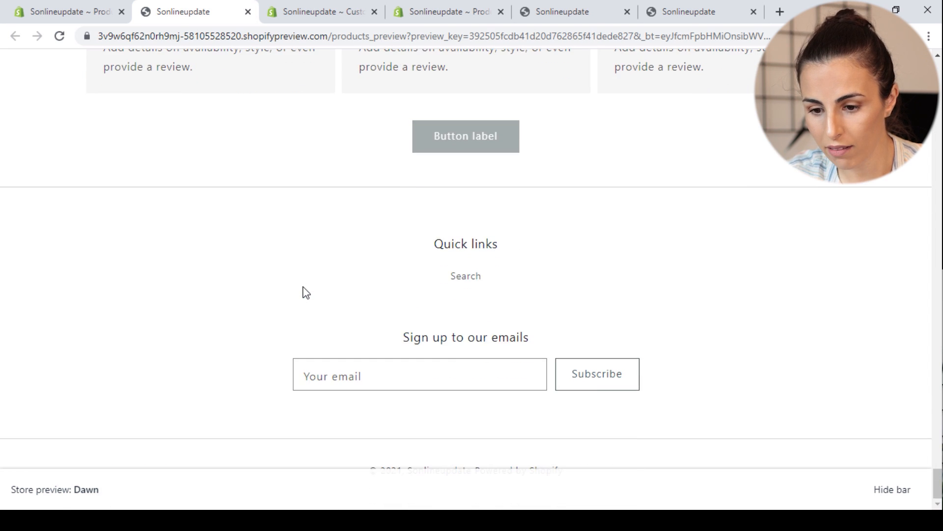
pyautogui.scroll(7, 305, 295)
pyautogui.scroll(1, 71, 172)
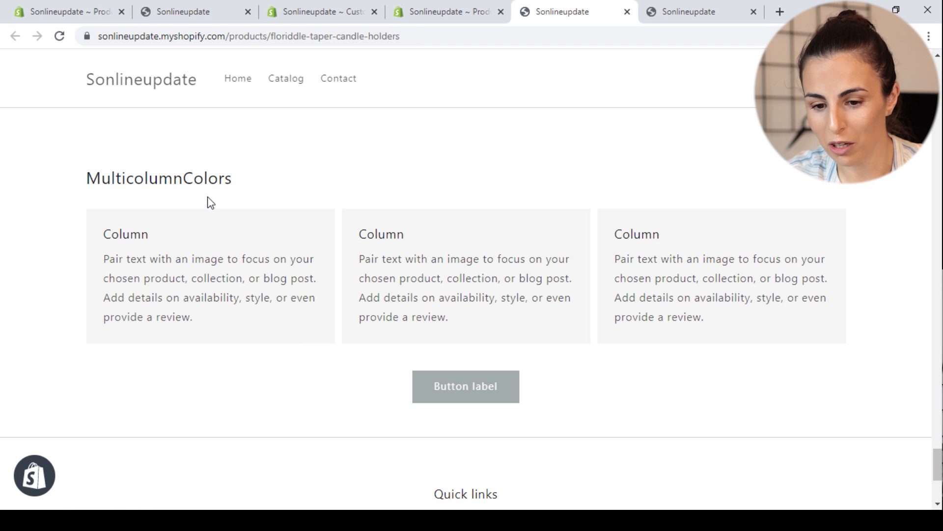
pyautogui.moveTo(183, 179); pyautogui.dragTo(3, 176)
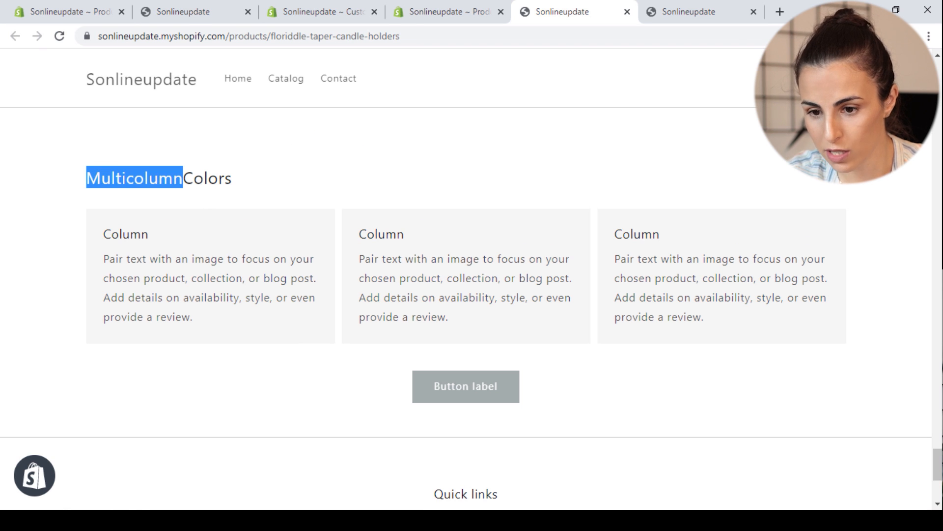
# Remove the word Multicolumn from the section's heading in the theme editor, leaving only the Title 1 source, and save
pyautogui.click(319, 11)
pyautogui.scroll(2, 35, 330)
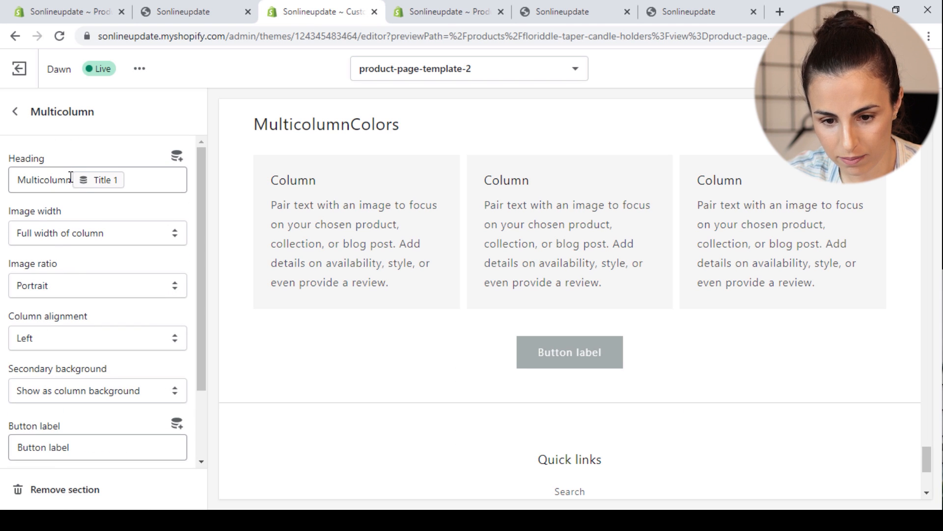
pyautogui.moveTo(70, 179); pyautogui.dragTo(2, 210)
pyautogui.press('BackSpace')
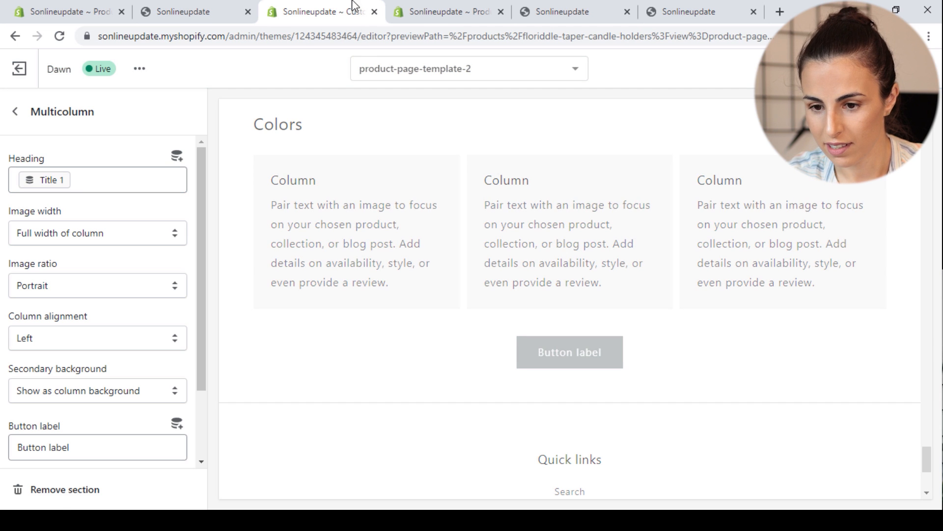
# Reload the live Floriddle product page to check the Multicolumn heading and return to the product's admin page
pyautogui.click(442, 12)
pyautogui.click(570, 10)
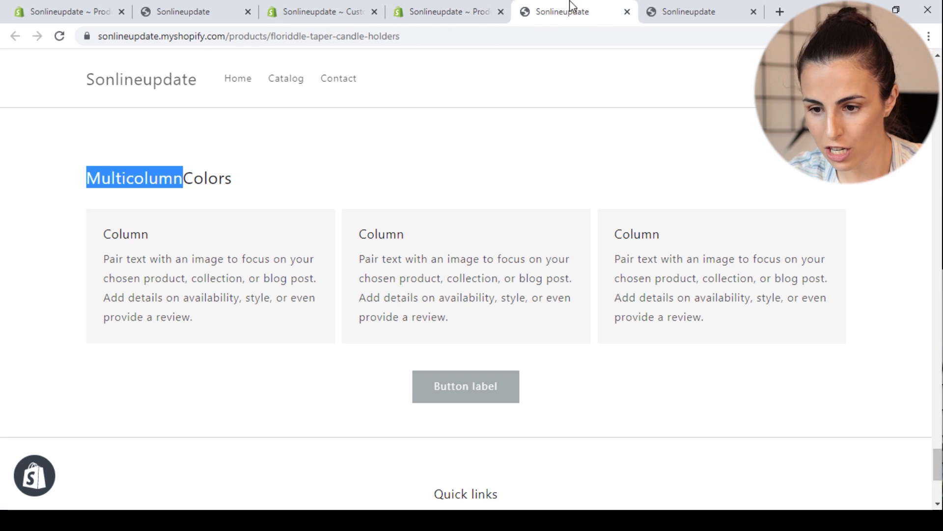
pyautogui.click(60, 37)
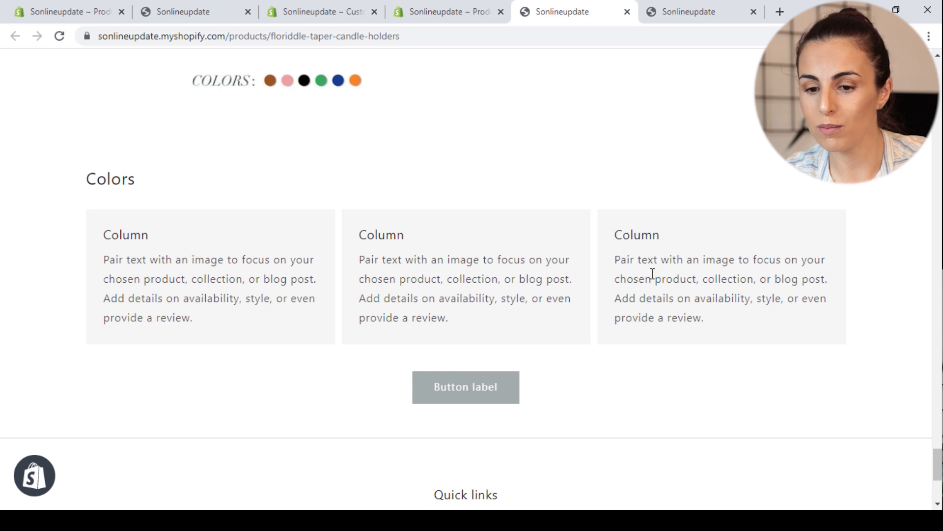
pyautogui.click(402, 6)
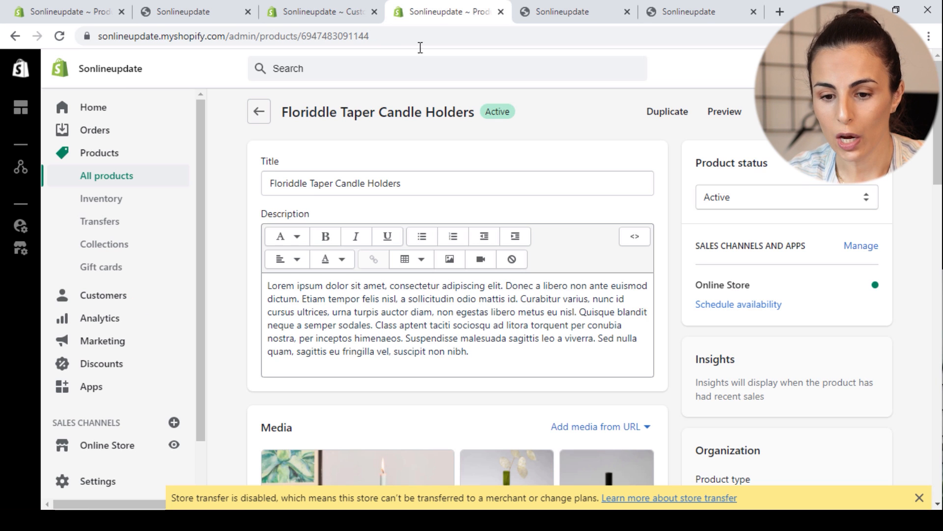
# Open the first Column block of the Multicolumn section in the theme editor to examine its image, heading and description settings
pyautogui.click(303, 8)
pyautogui.scroll(-2, 43, 242)
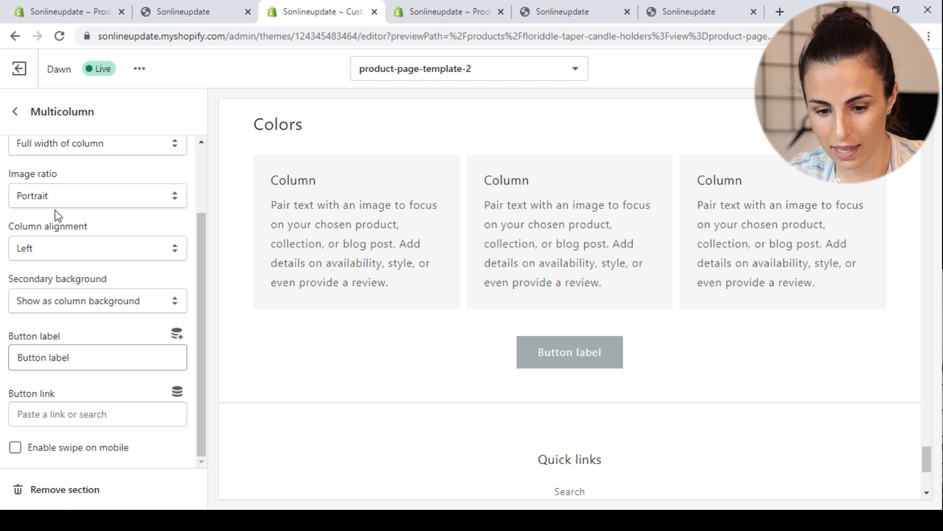
pyautogui.click(15, 111)
pyautogui.scroll(-3, 59, 374)
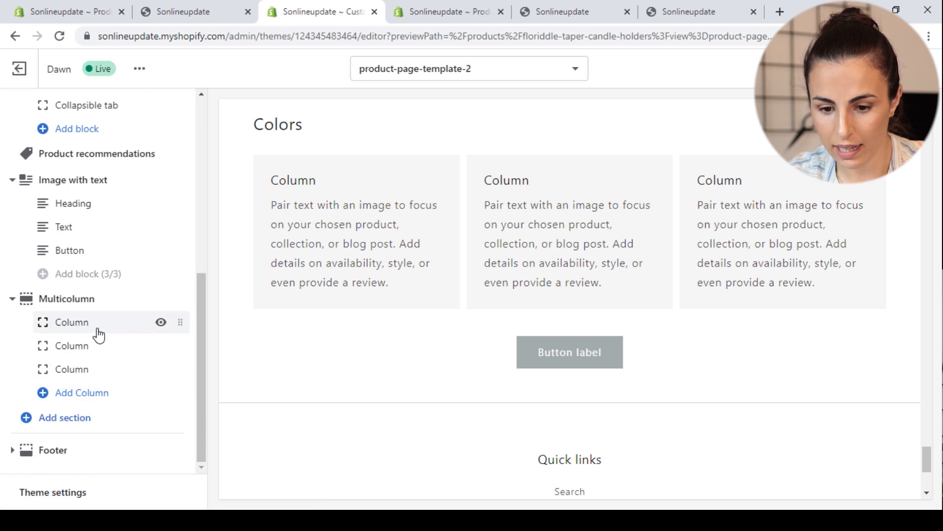
pyautogui.click(95, 326)
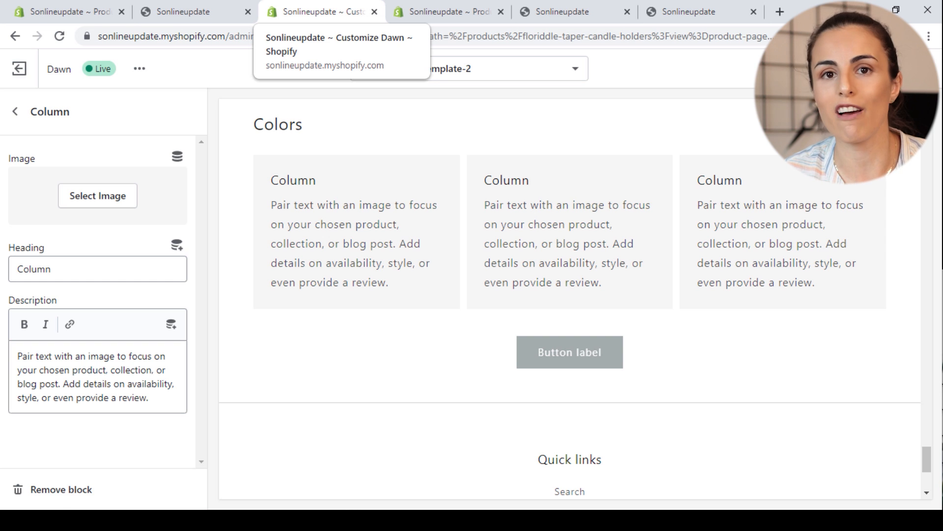
# Open the Metafields settings in the store admin to review which parts of the store can be extended
pyautogui.click(181, 4)
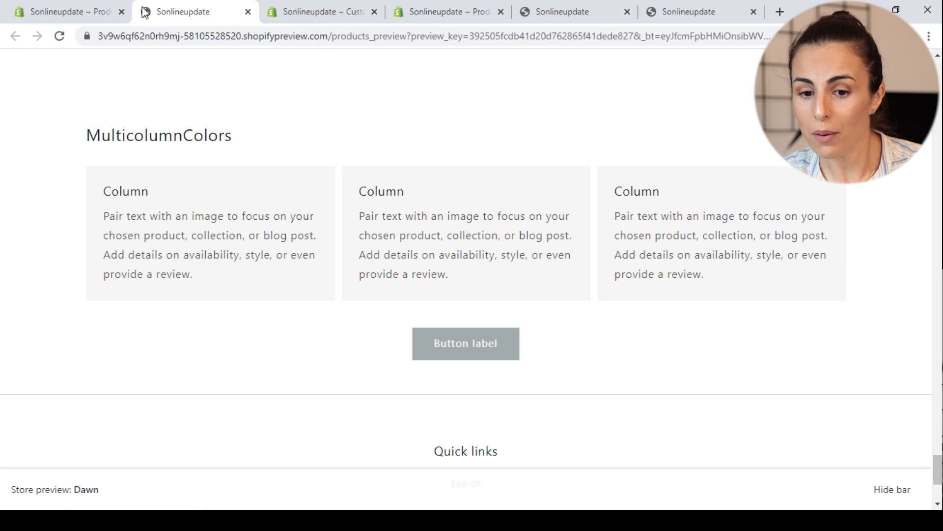
pyautogui.click(75, 5)
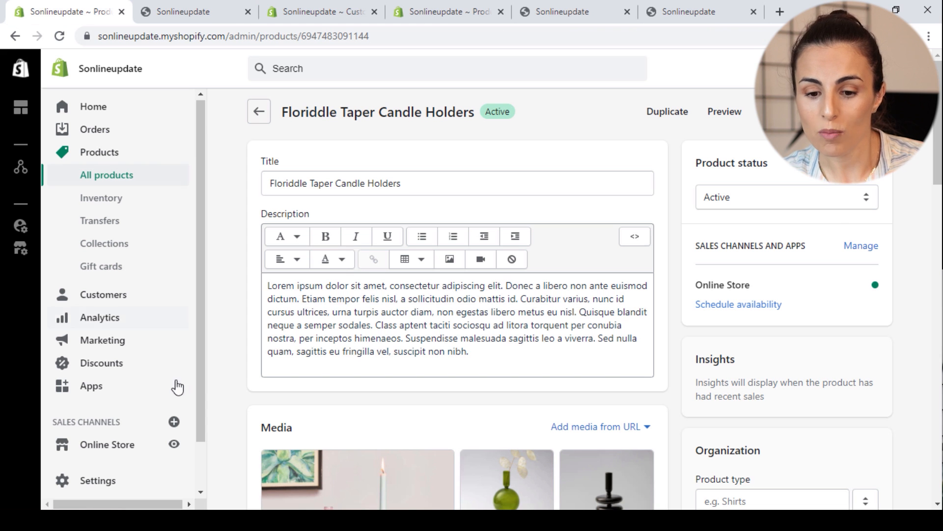
pyautogui.click(105, 481)
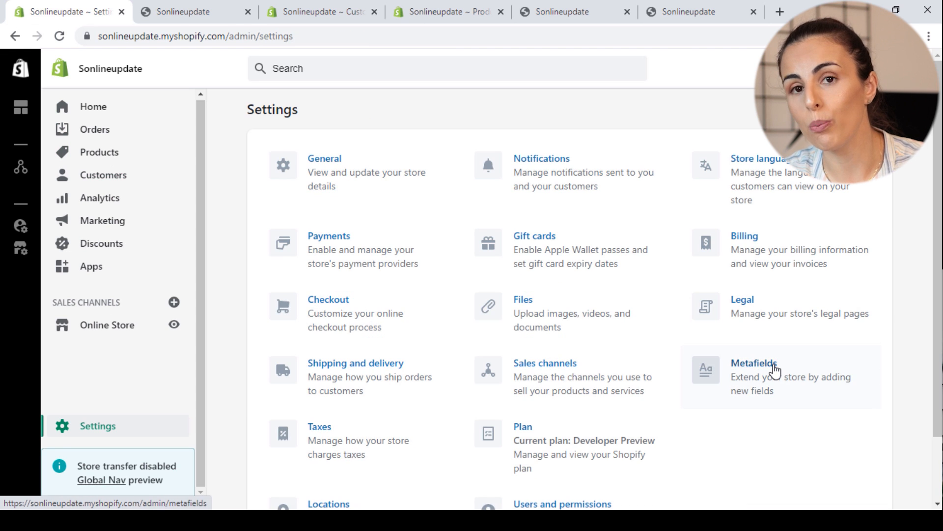
pyautogui.click(715, 367)
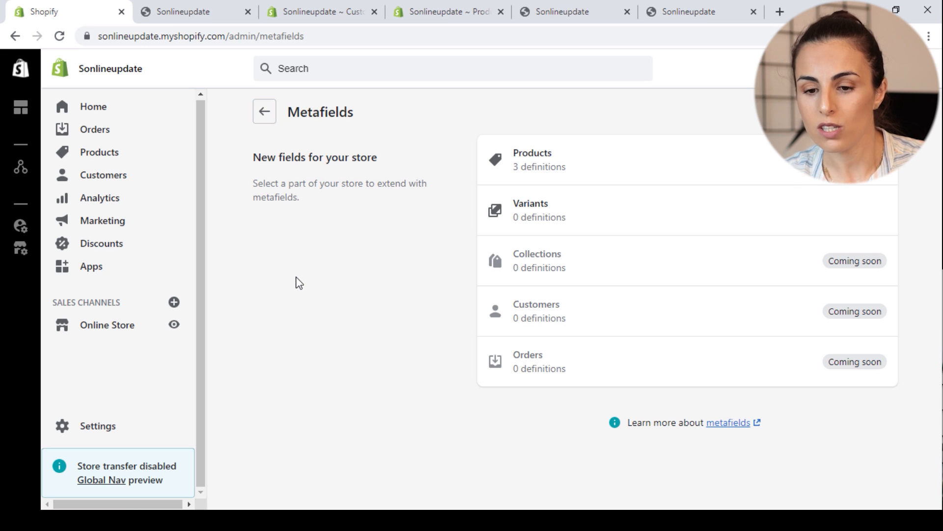
# Close the outdated store preview and open the trial-1 collection template in the theme editor to view its layout
pyautogui.click(189, 7)
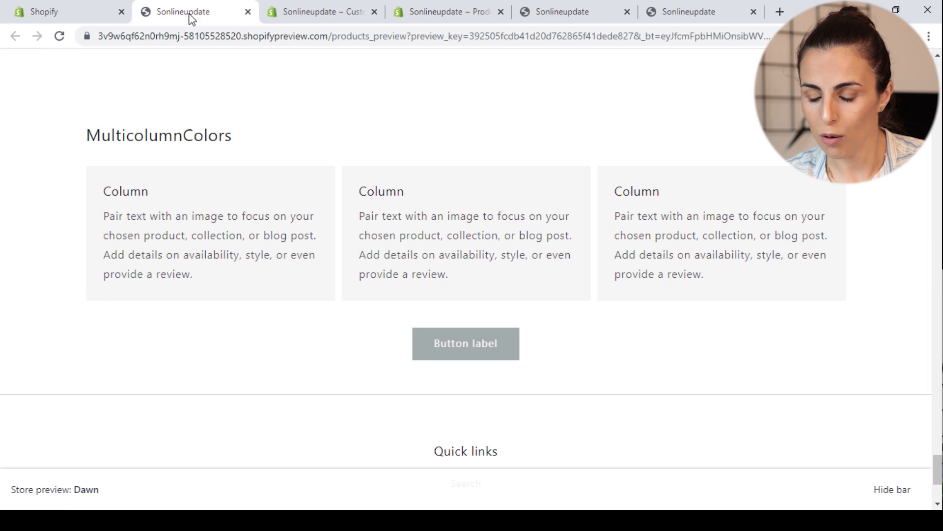
pyautogui.click(302, 7)
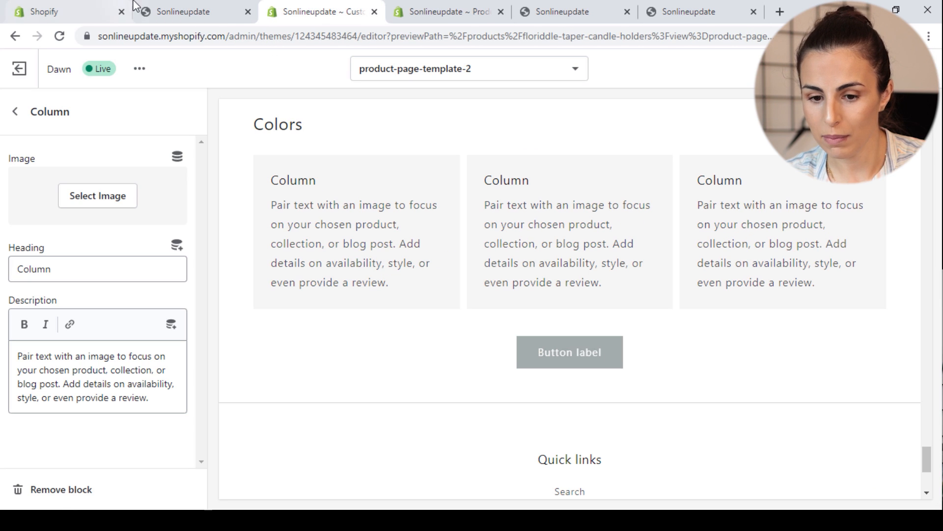
pyautogui.click(248, 12)
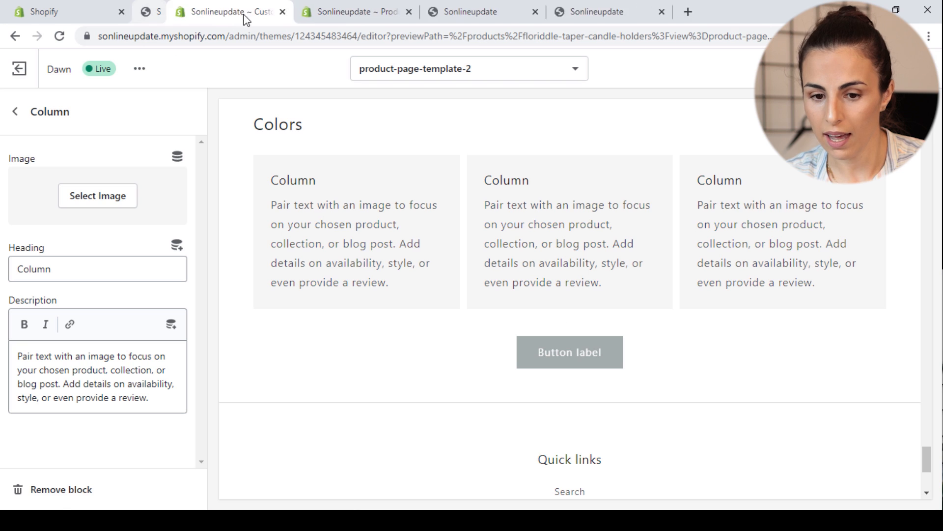
pyautogui.click(15, 111)
pyautogui.click(408, 75)
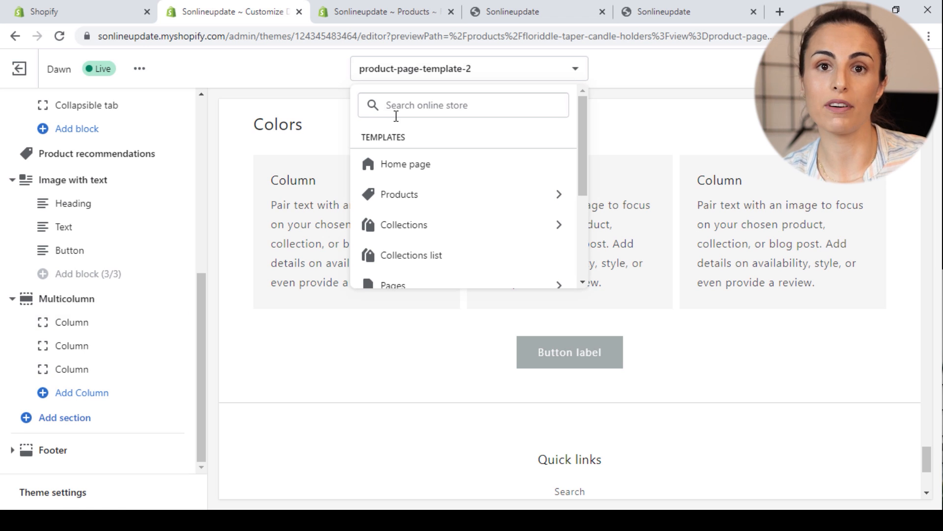
pyautogui.click(415, 225)
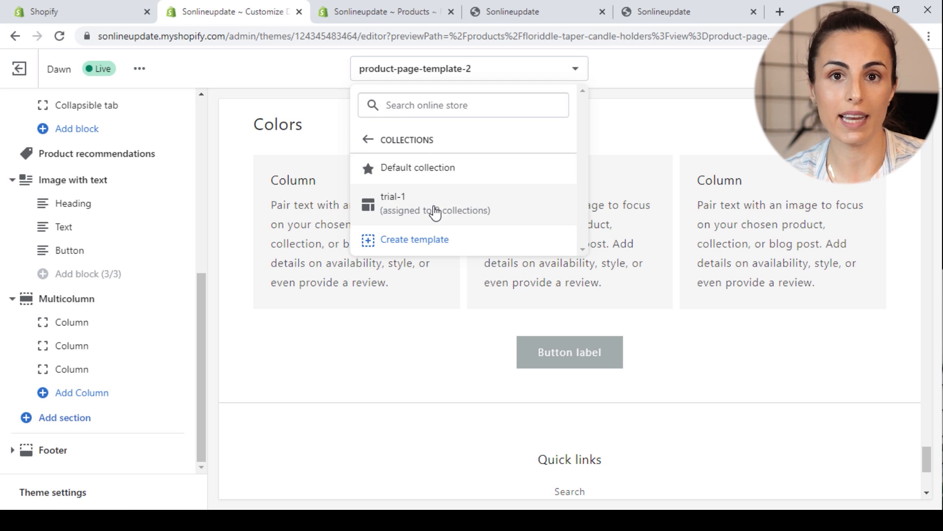
pyautogui.click(431, 199)
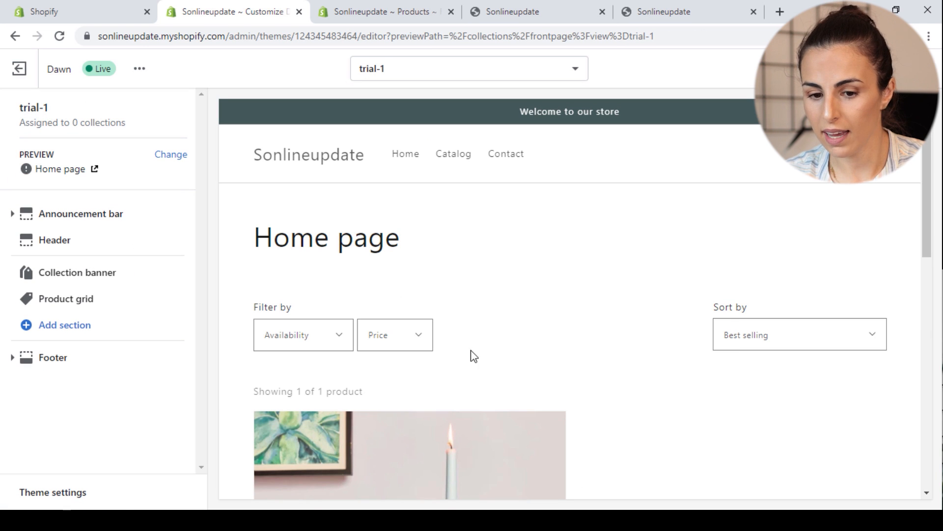
pyautogui.scroll(-5, 385, 431)
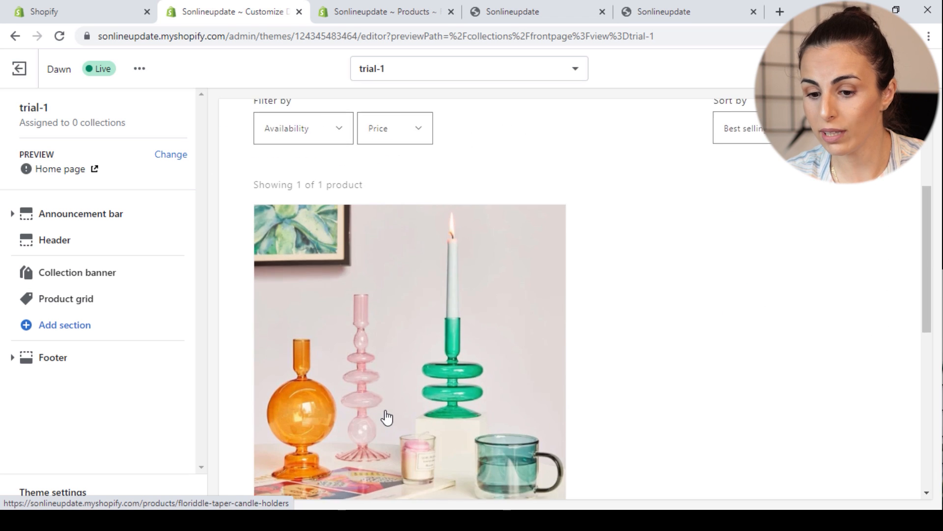
# Add an Image with text section to the trial-1 collection template, save it and return to the section list
pyautogui.click(64, 327)
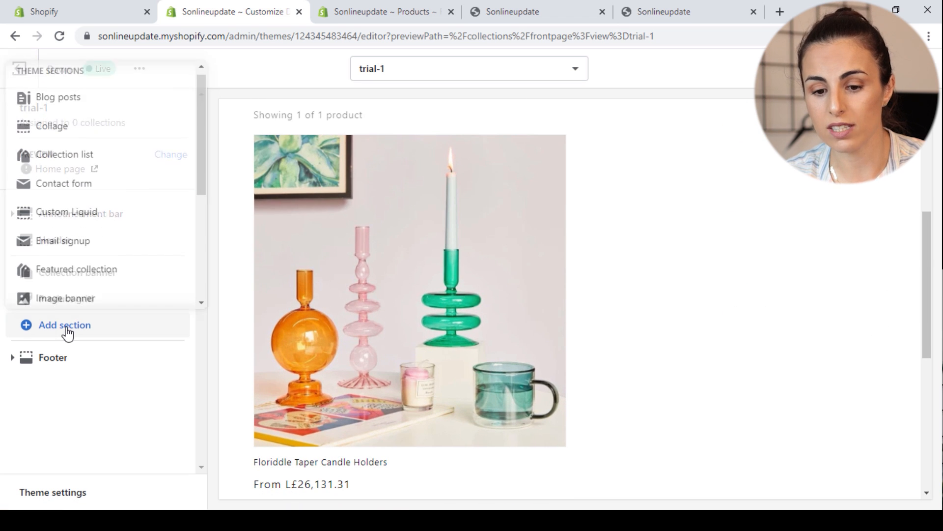
pyautogui.scroll(-3, 101, 244)
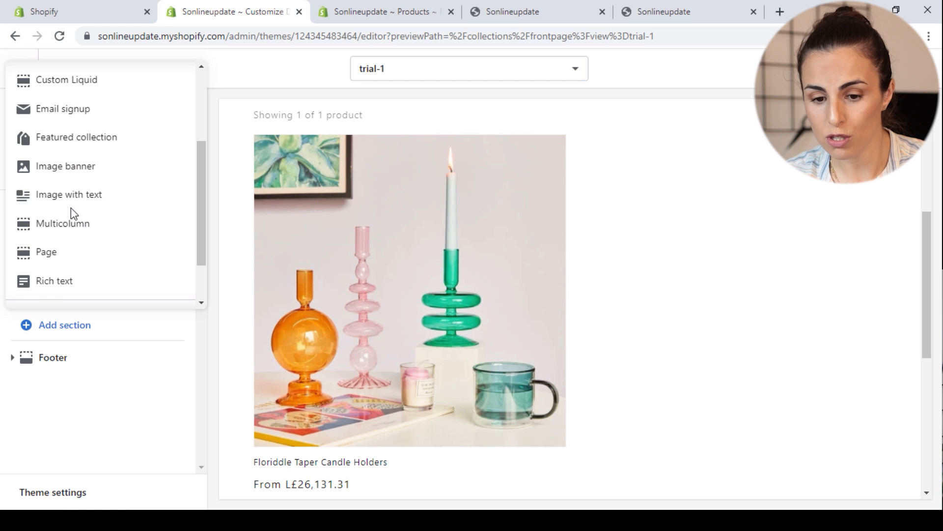
pyautogui.click(74, 194)
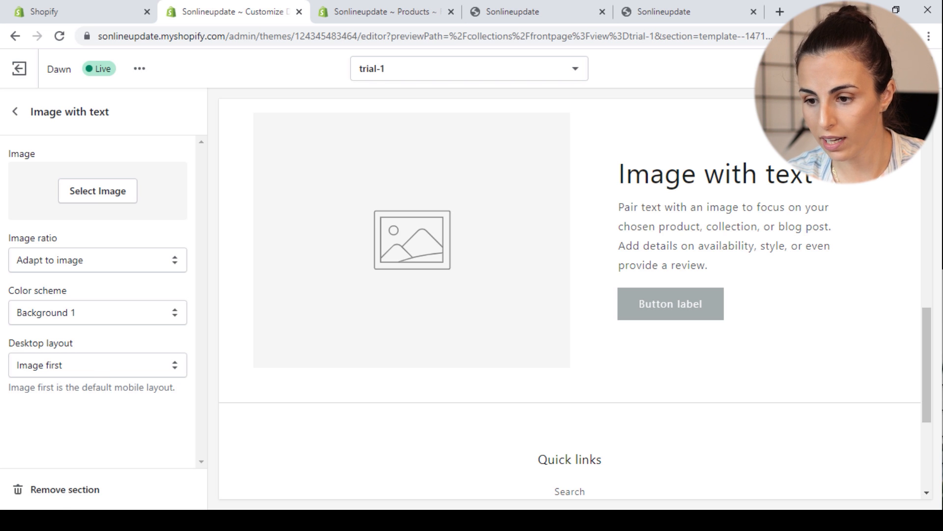
pyautogui.click(906, 69)
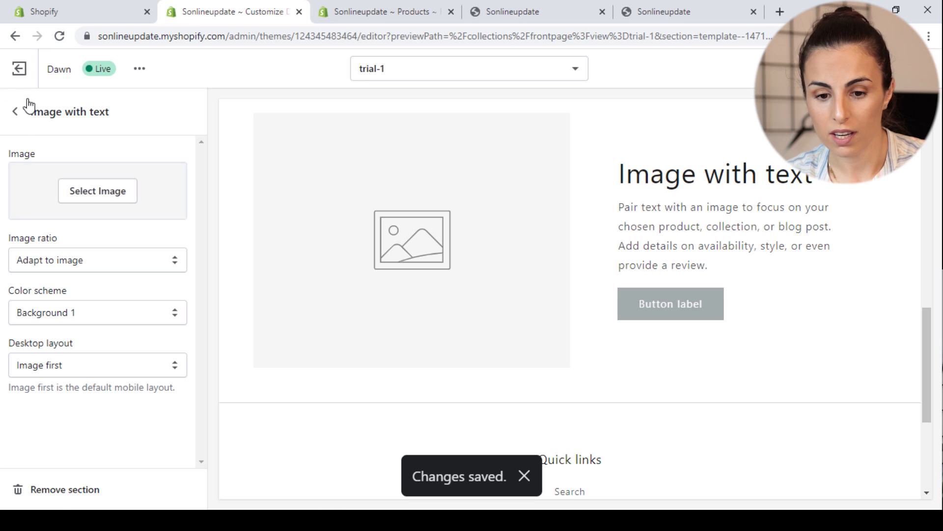
pyautogui.click(14, 113)
# Assign the trial-1 theme template to the Candles 2 collection in the store admin and save
pyautogui.click(59, 2)
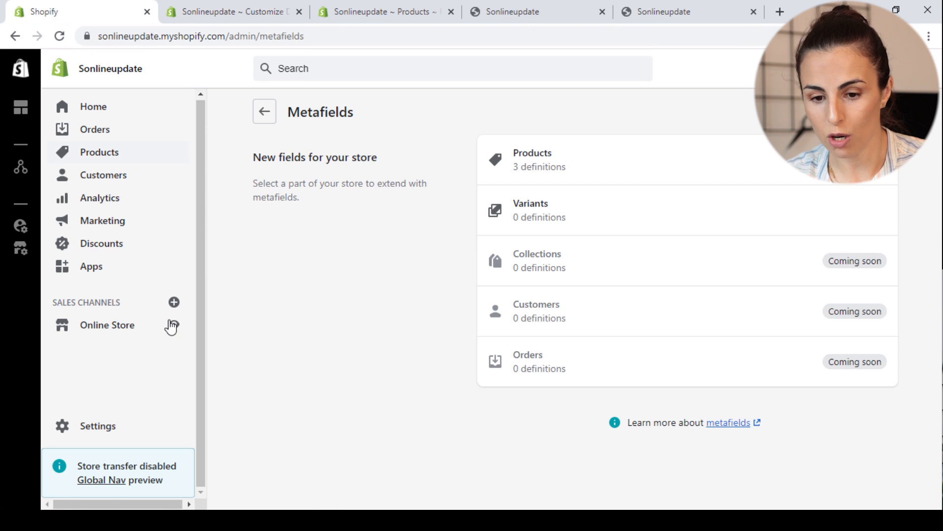
pyautogui.click(86, 153)
pyautogui.click(106, 243)
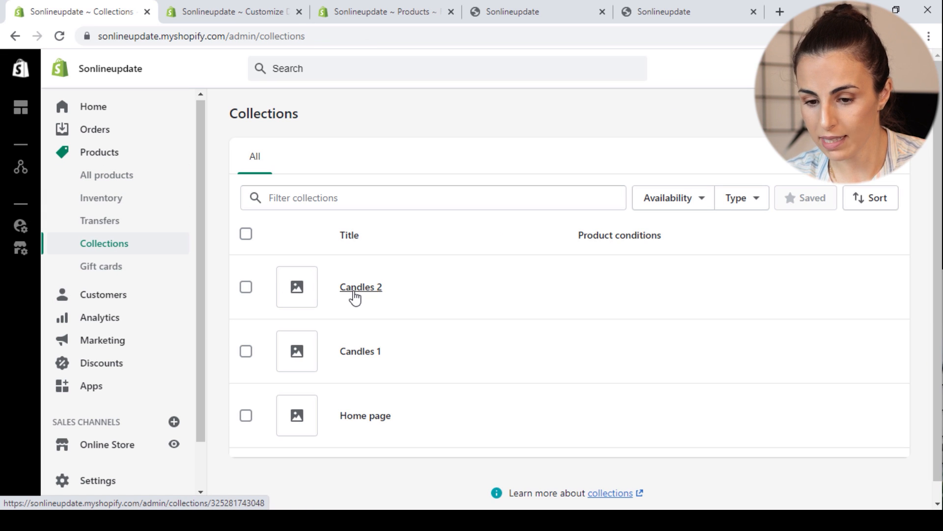
pyautogui.click(355, 290)
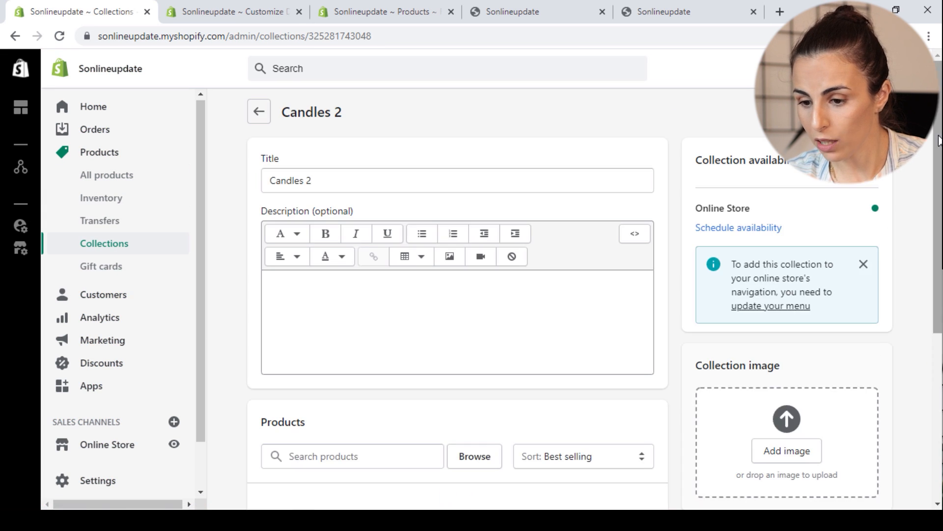
pyautogui.moveTo(939, 141); pyautogui.dragTo(938, 306)
pyautogui.click(786, 320)
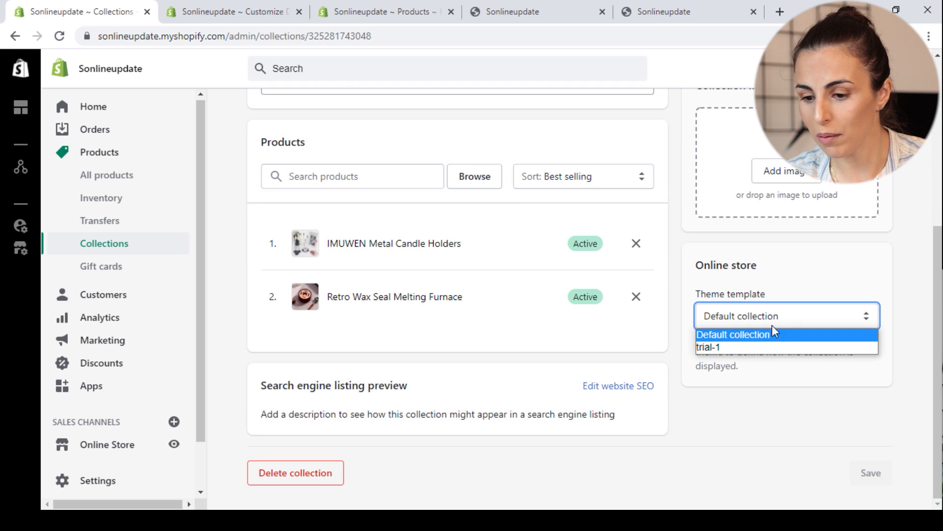
pyautogui.click(759, 347)
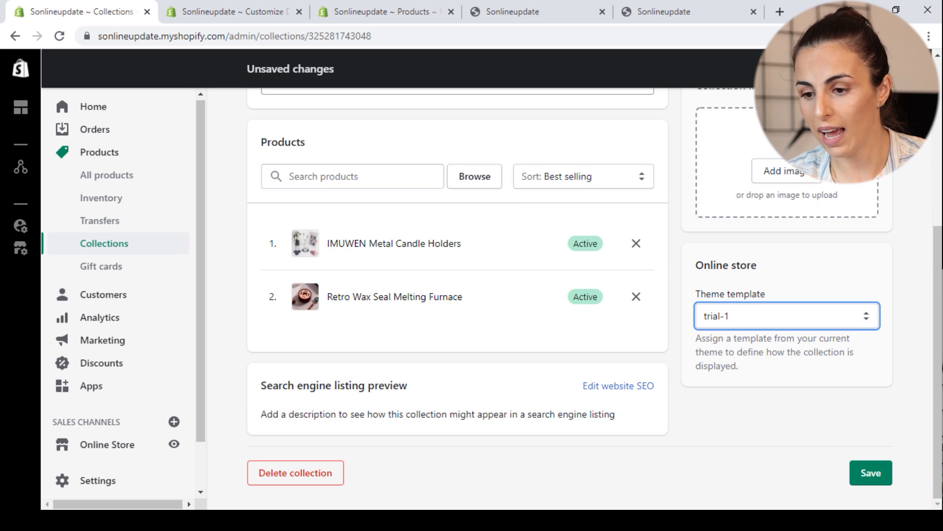
pyautogui.click(871, 472)
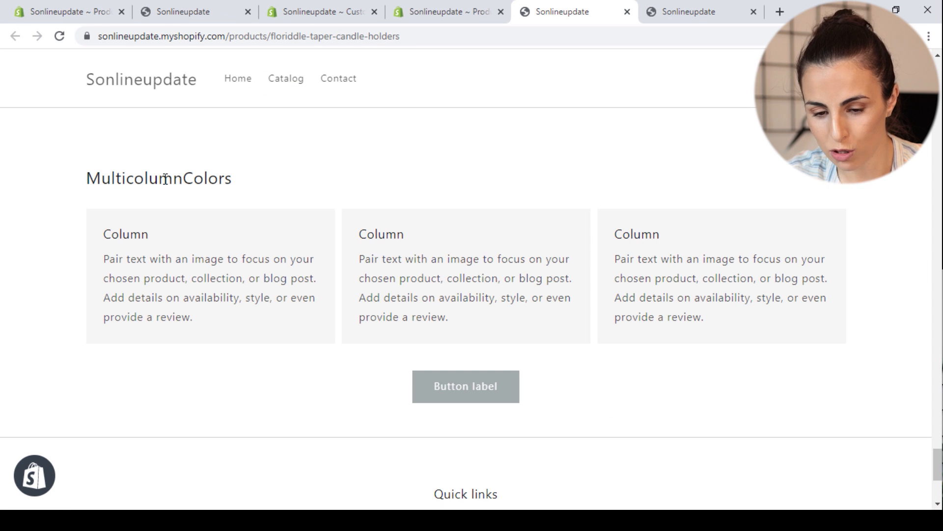
# Delete the static word Multicolumn from the Multicolumn section's heading in product-page-template-2, keeping only the Title 1 source
pyautogui.moveTo(182, 178); pyautogui.dragTo(2, 175)
pyautogui.click(343, 11)
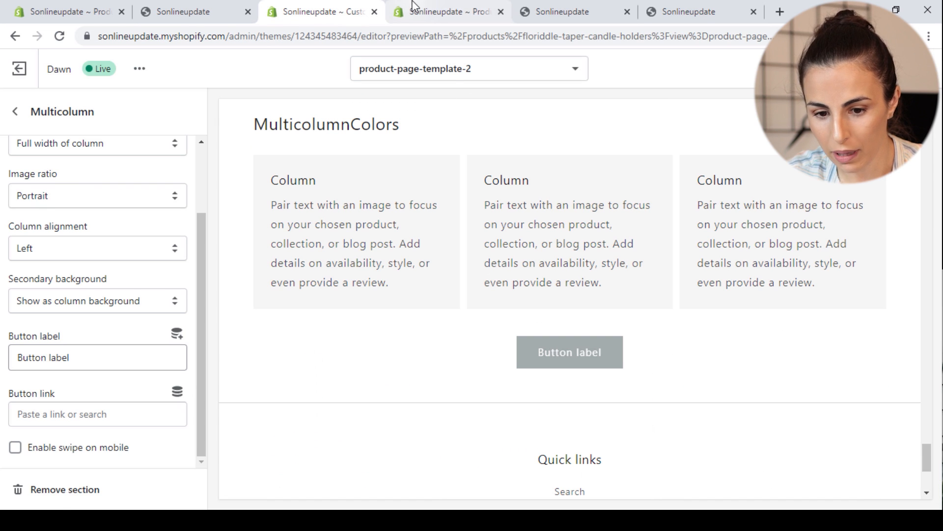
pyautogui.scroll(1, 37, 336)
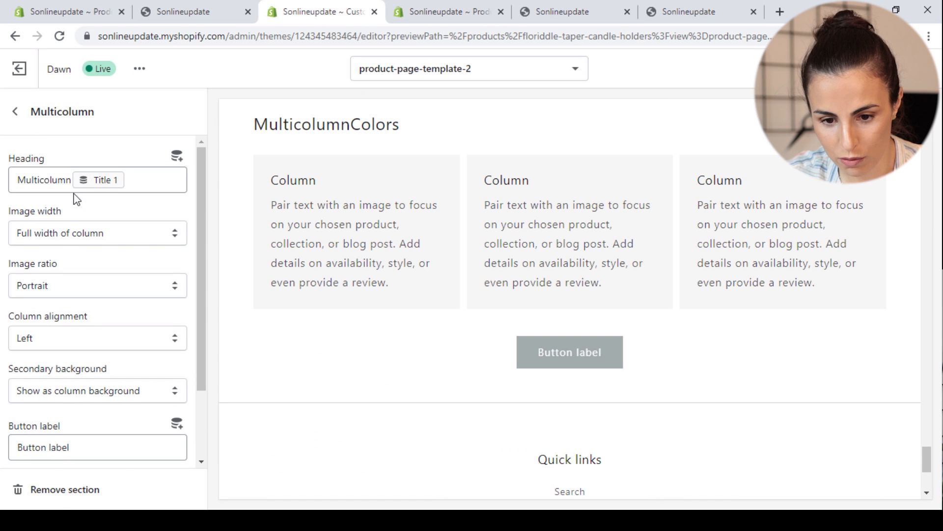
pyautogui.moveTo(71, 178); pyautogui.dragTo(1, 210)
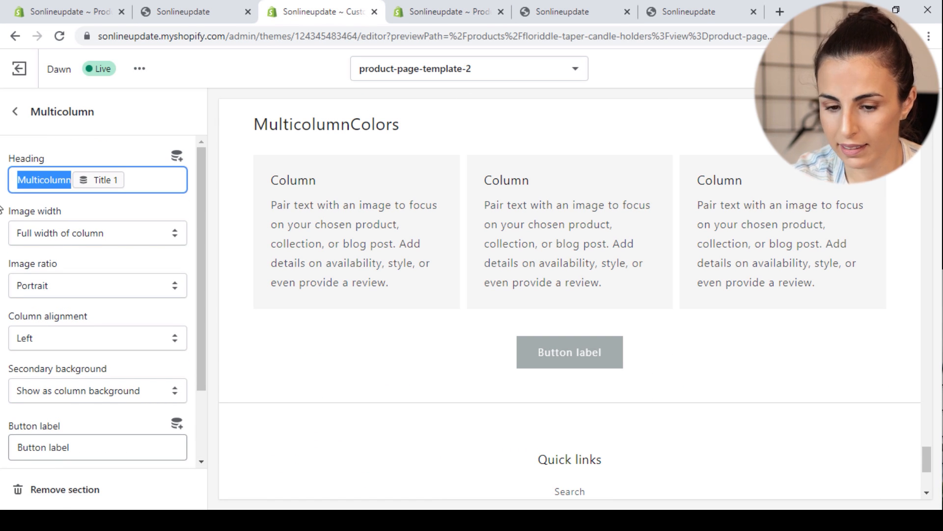
pyautogui.press('BackSpace')
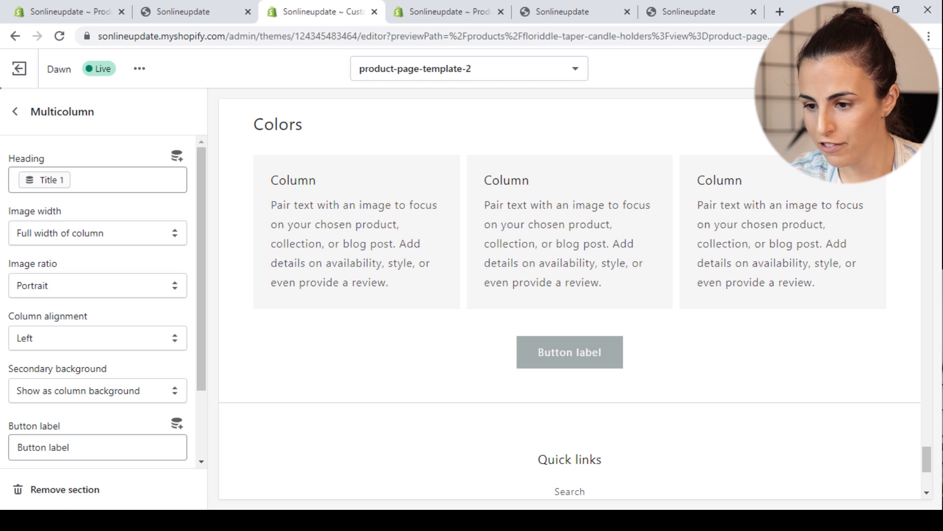
# Reload the live Floriddle Taper Candle Holders page to check the Multicolumn heading, then return to the product's admin page
pyautogui.click(418, 9)
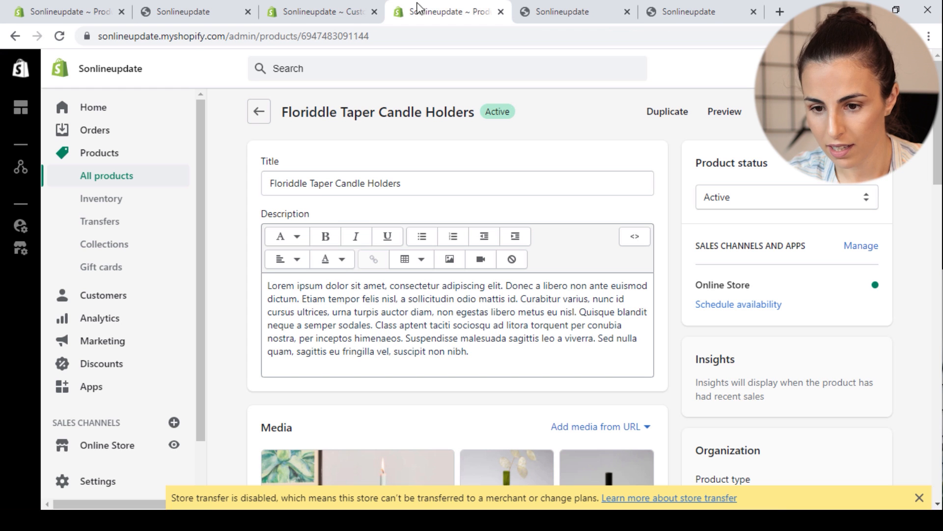
pyautogui.hotkey('ctrl', 'Tab')
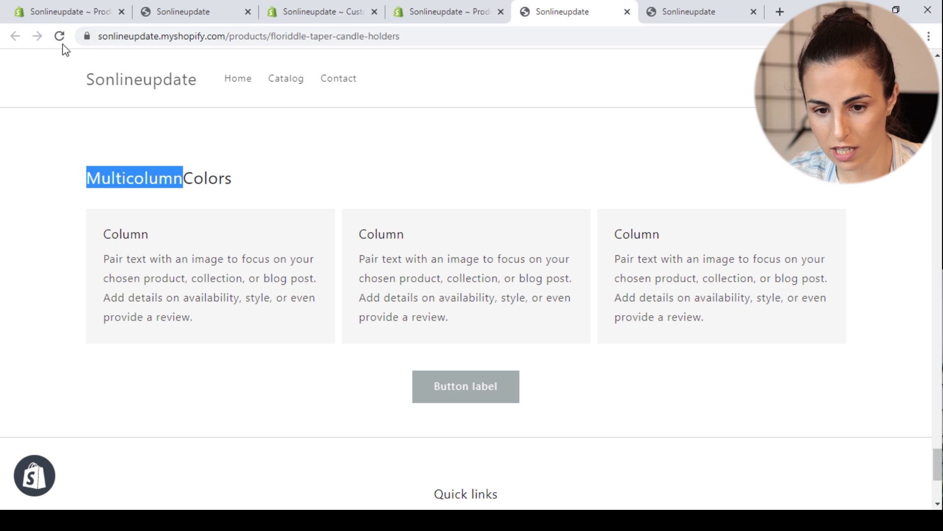
pyautogui.click(59, 37)
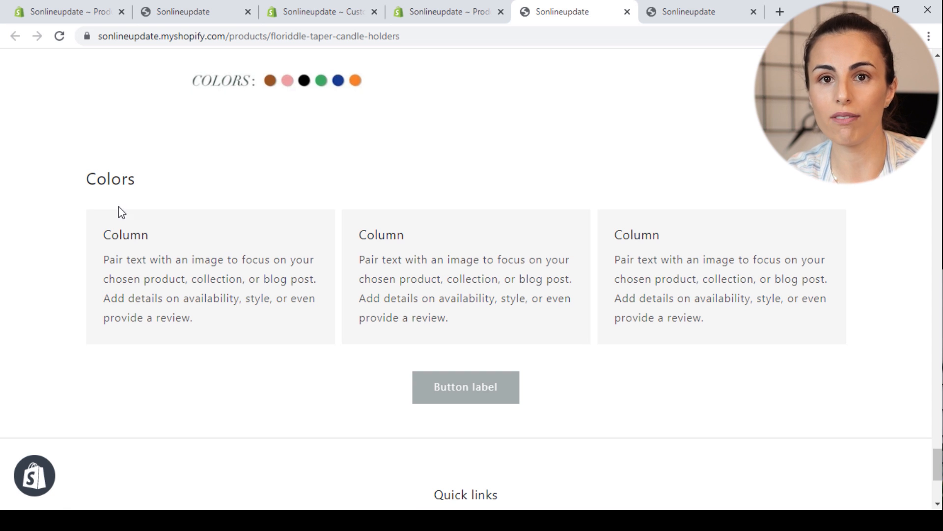
pyautogui.click(461, 8)
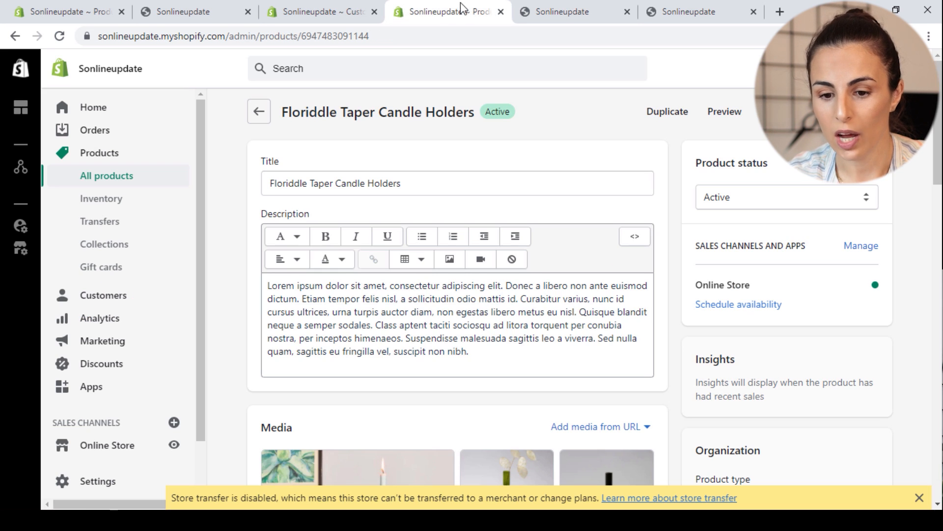
# Review the Multicolumn section's settings in product-page-template-2, and open its first Column block to see which fields accept dynamic sources
pyautogui.click(295, 10)
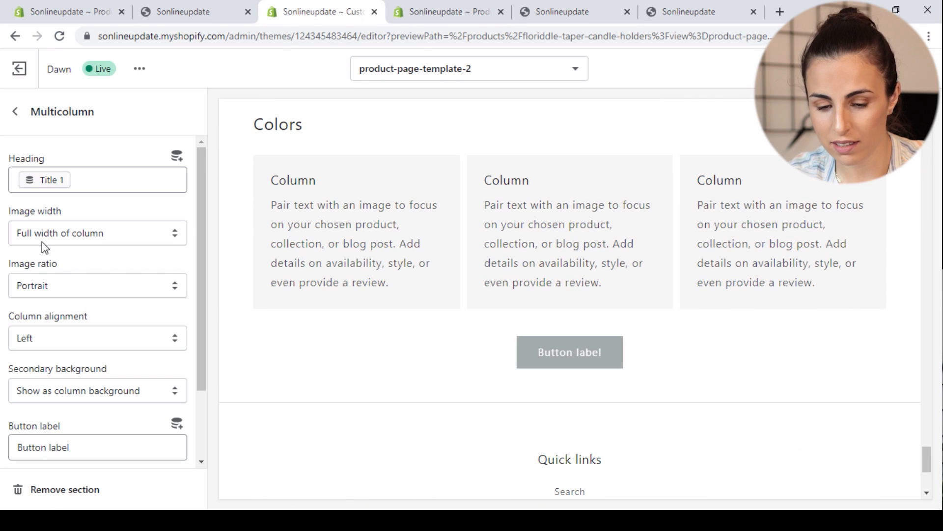
pyautogui.scroll(-2, 40, 344)
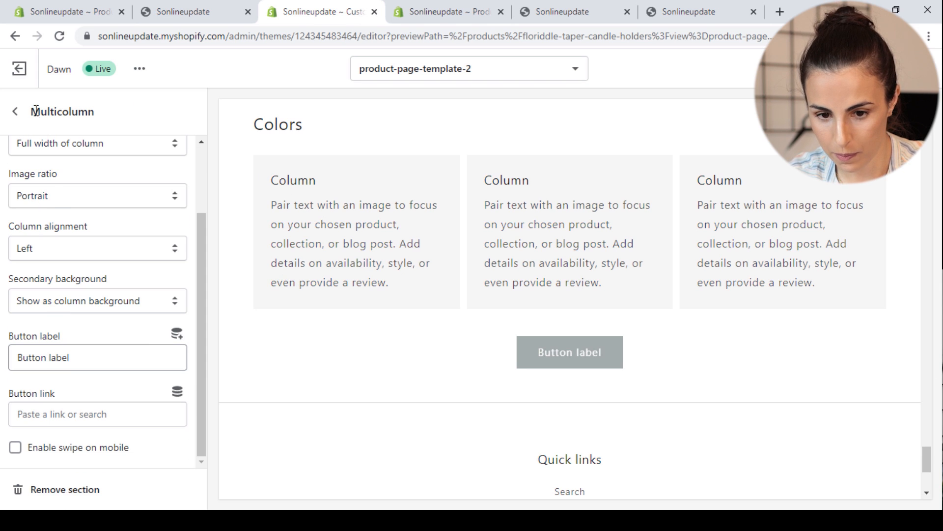
pyautogui.click(16, 111)
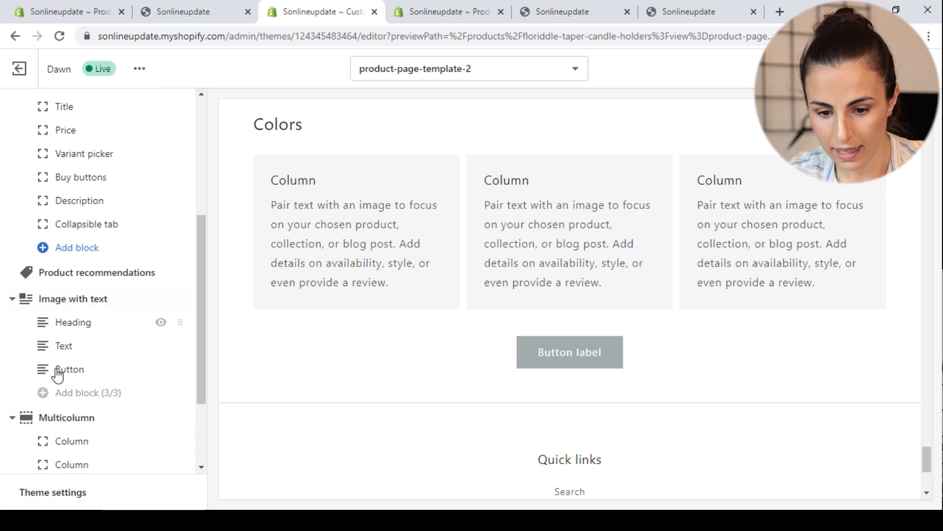
pyautogui.scroll(-3, 57, 373)
pyautogui.click(97, 324)
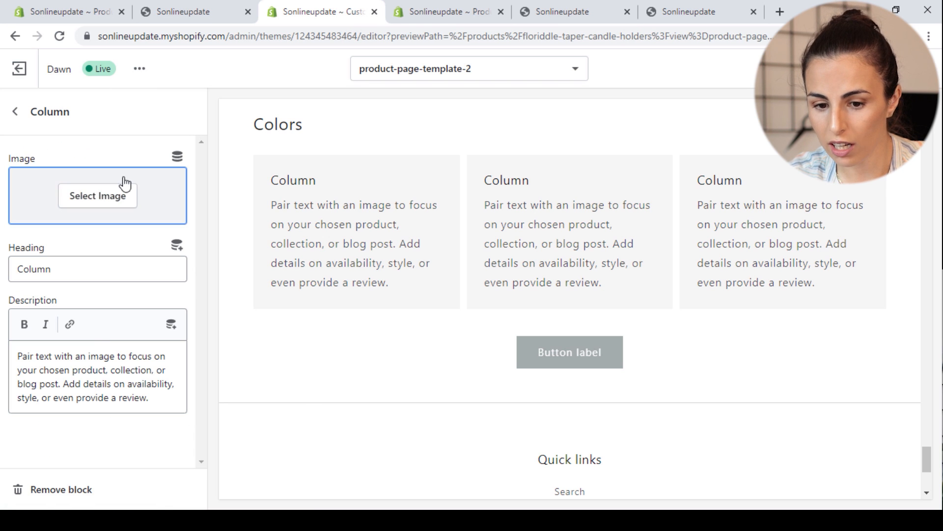
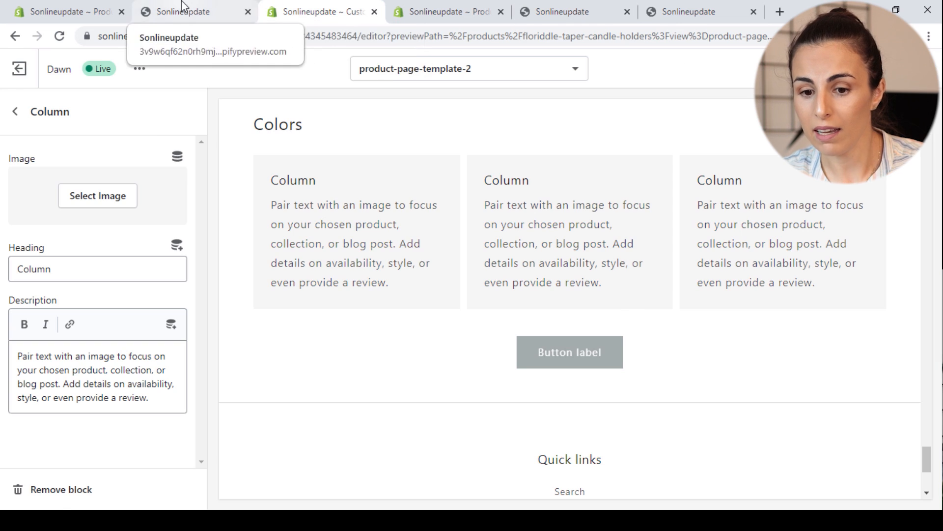
# Open the Metafields settings in the store admin to see which parts of the store can be extended
pyautogui.click(162, 11)
pyautogui.click(111, 14)
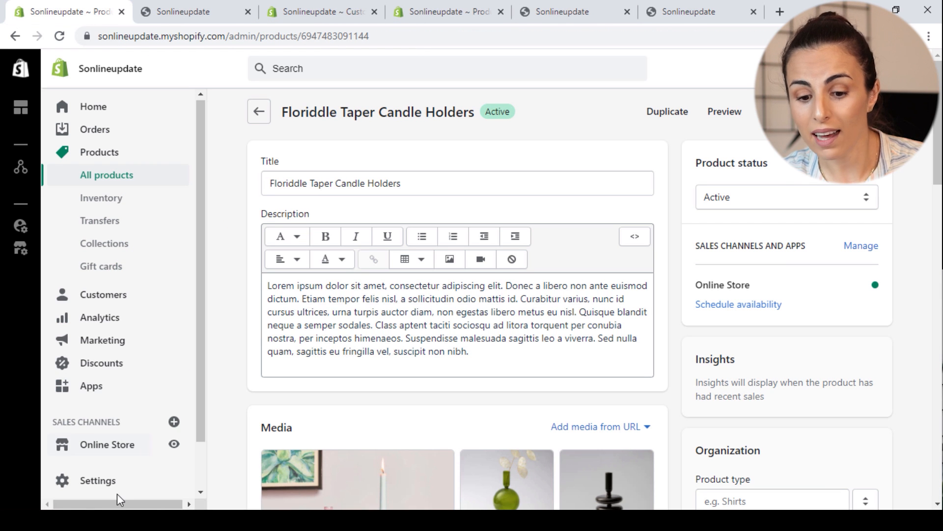
pyautogui.click(107, 482)
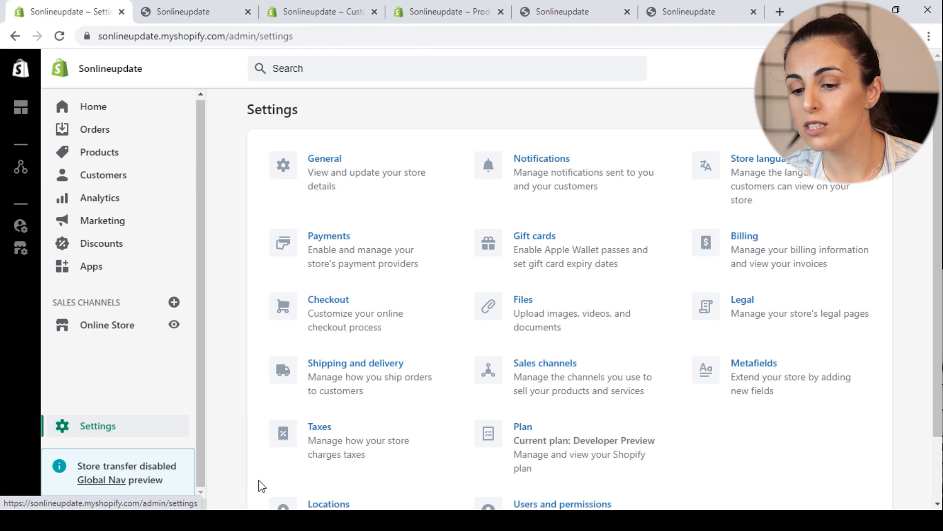
pyautogui.click(774, 371)
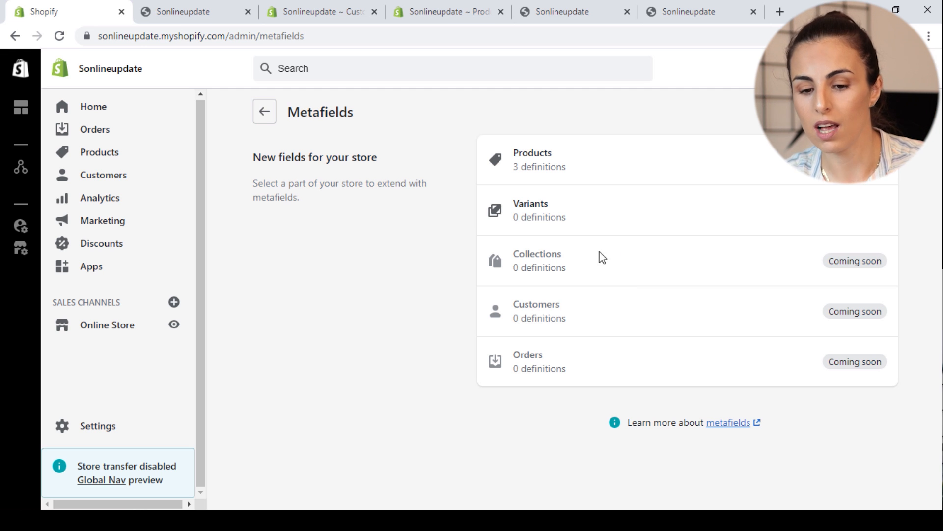
# Close the outdated store preview page and return to the section list of product-page-template-2 in the theme editor
pyautogui.click(189, 5)
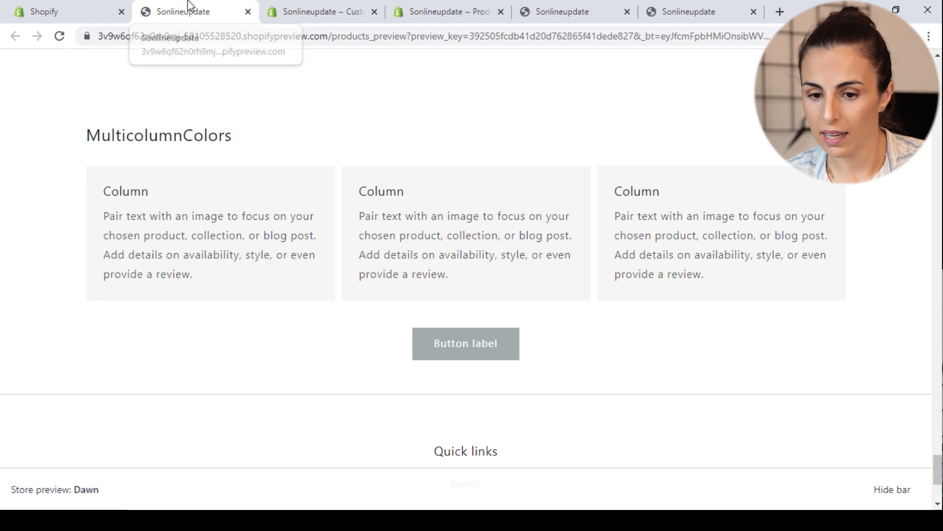
pyautogui.click(301, 6)
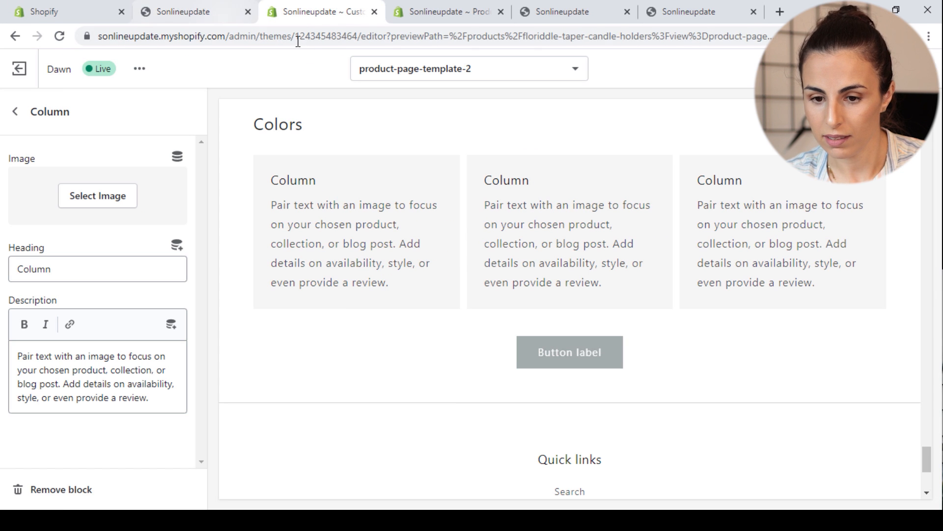
pyautogui.click(248, 11)
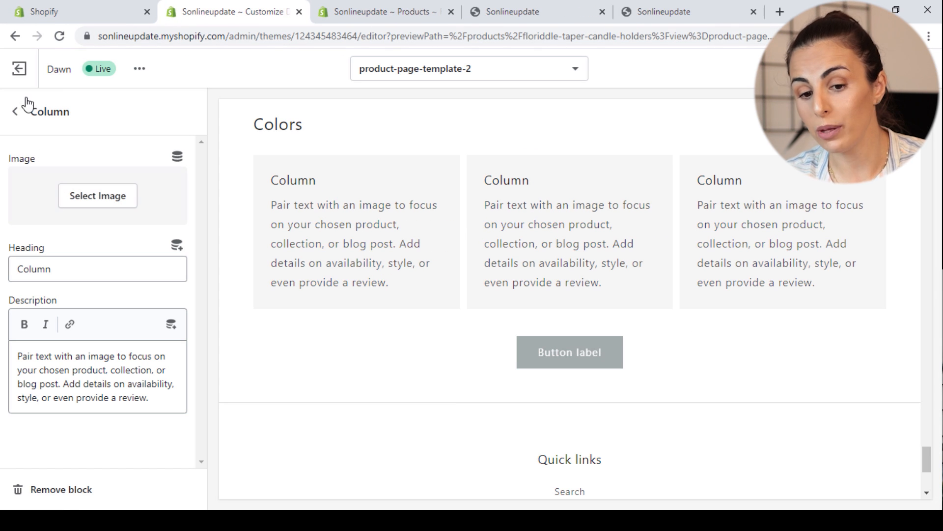
pyautogui.click(15, 111)
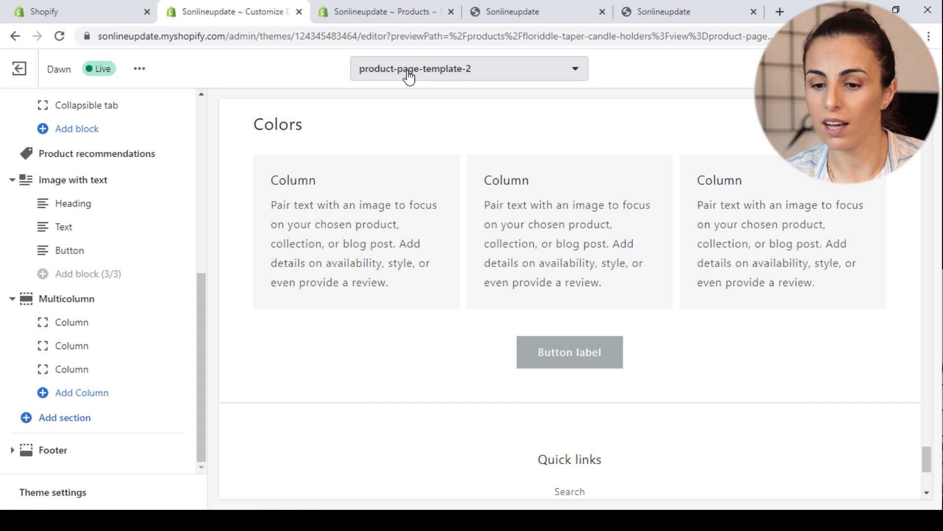
# Switch the theme editor to the trial-1 collection template and look over its product grid
pyautogui.click(407, 74)
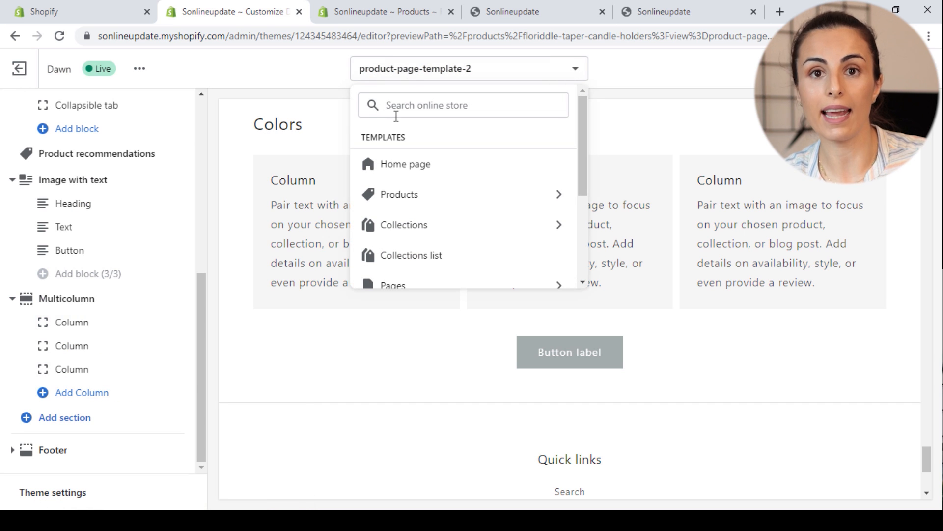
pyautogui.click(415, 225)
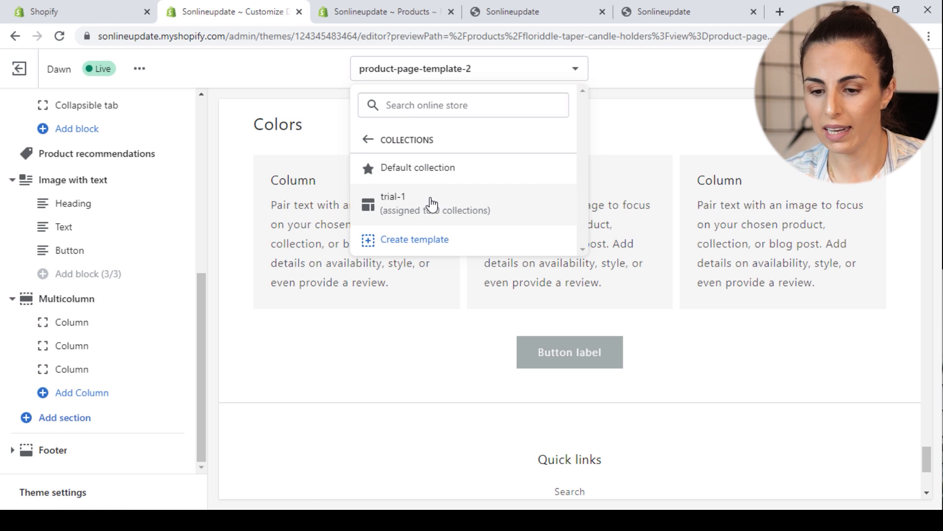
pyautogui.click(430, 204)
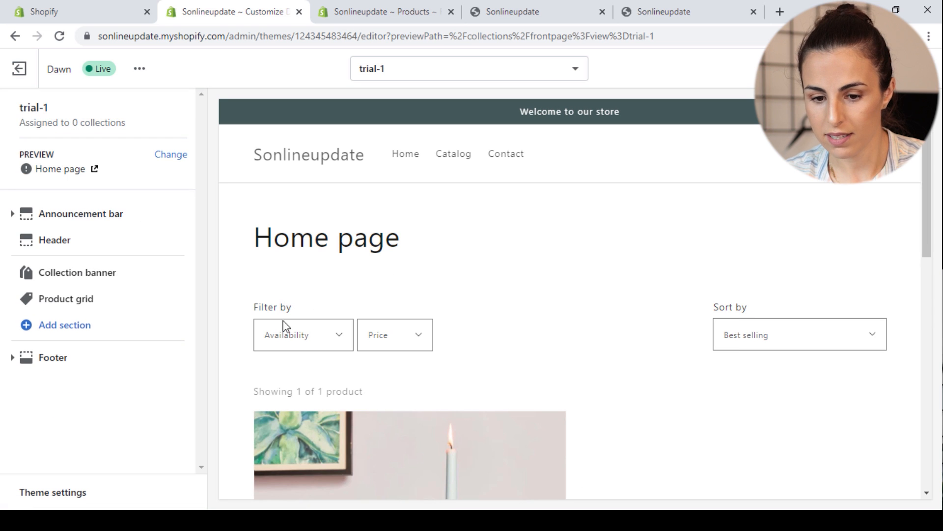
pyautogui.scroll(-5, 385, 423)
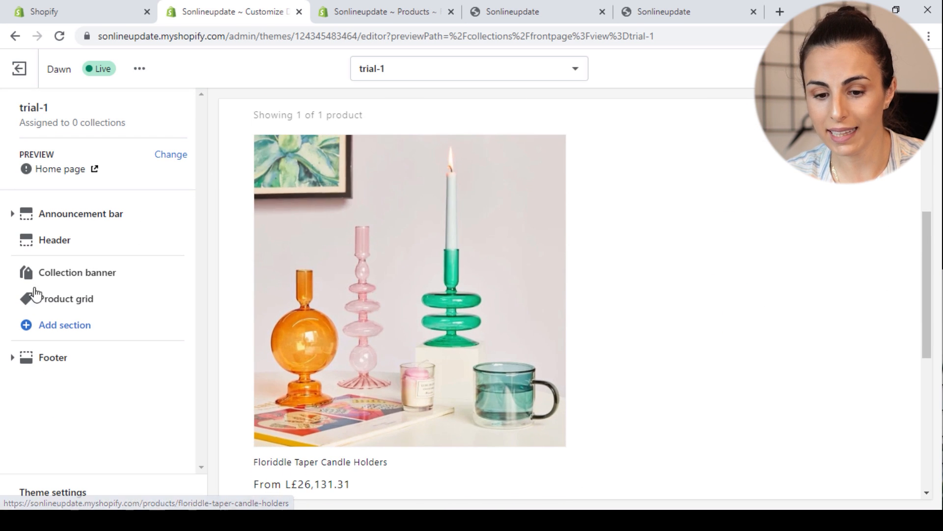
# Add an Image with text section to the trial-1 template, save the changes and go back to the section list
pyautogui.click(65, 326)
pyautogui.scroll(-3, 99, 253)
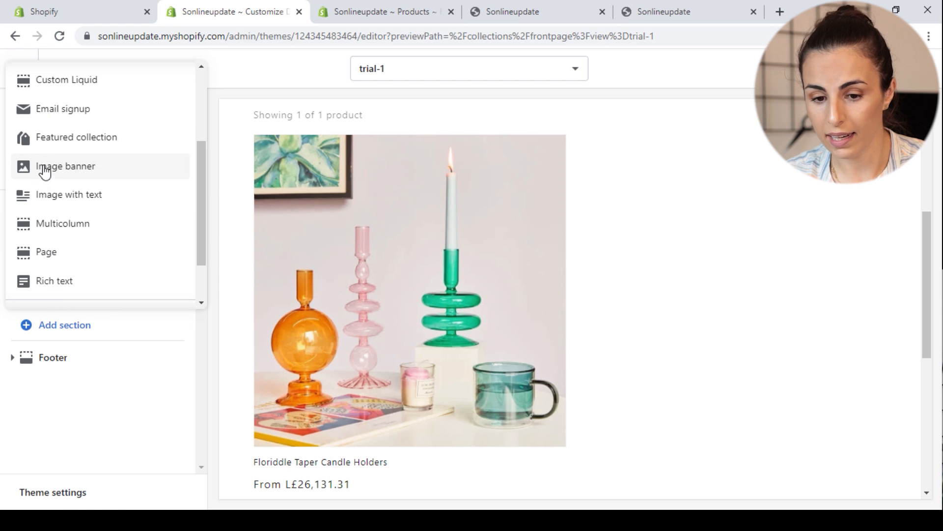
pyautogui.click(73, 193)
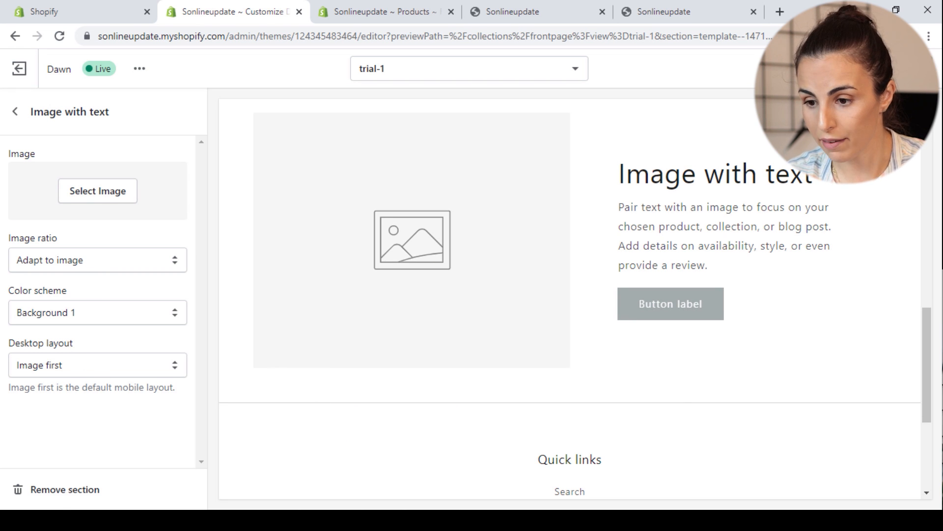
pyautogui.click(911, 69)
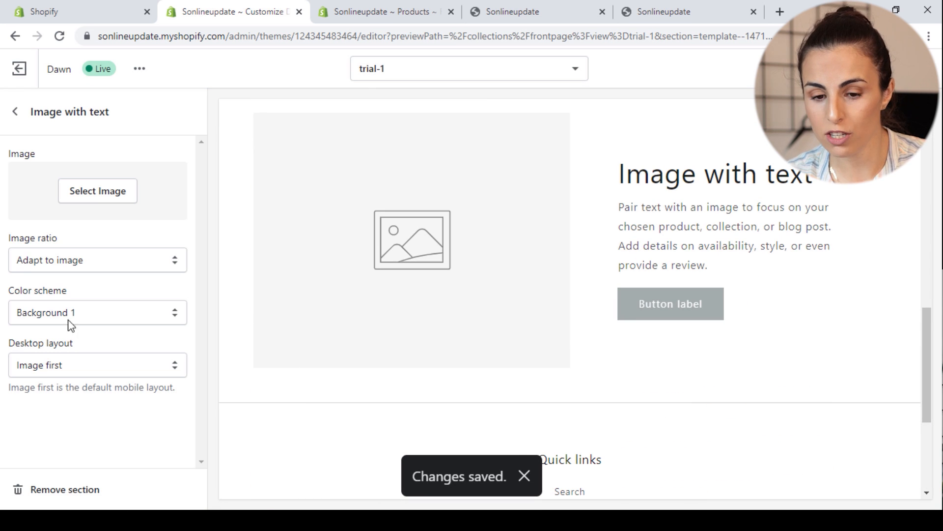
pyautogui.click(16, 112)
# In the store admin, set the Candles 2 collection's theme template to trial-1 and save the collection
pyautogui.click(59, 5)
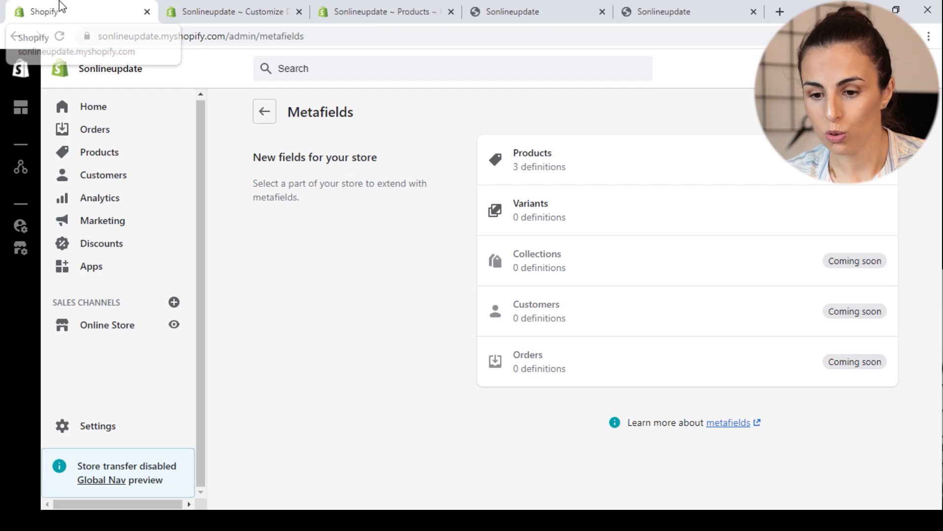
pyautogui.click(93, 158)
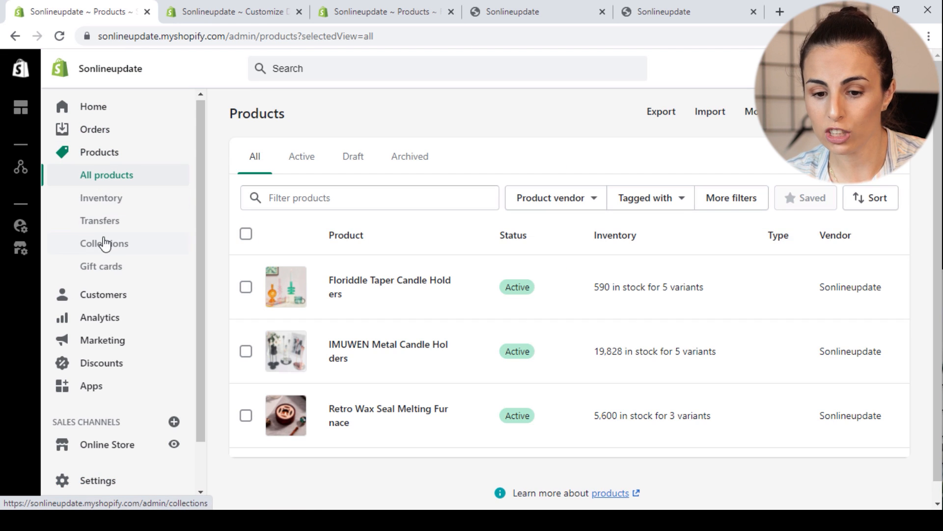
pyautogui.click(104, 239)
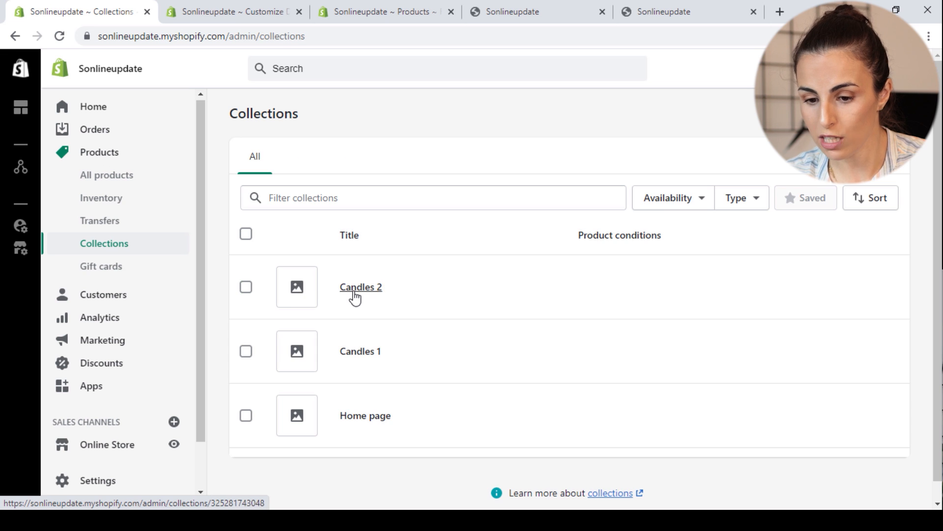
pyautogui.click(355, 290)
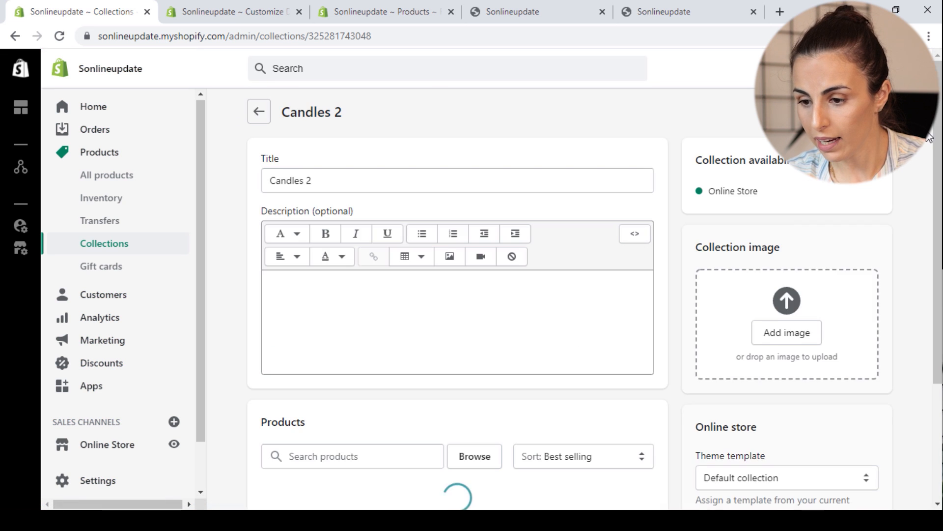
pyautogui.scroll(-5, 938, 142)
pyautogui.click(786, 317)
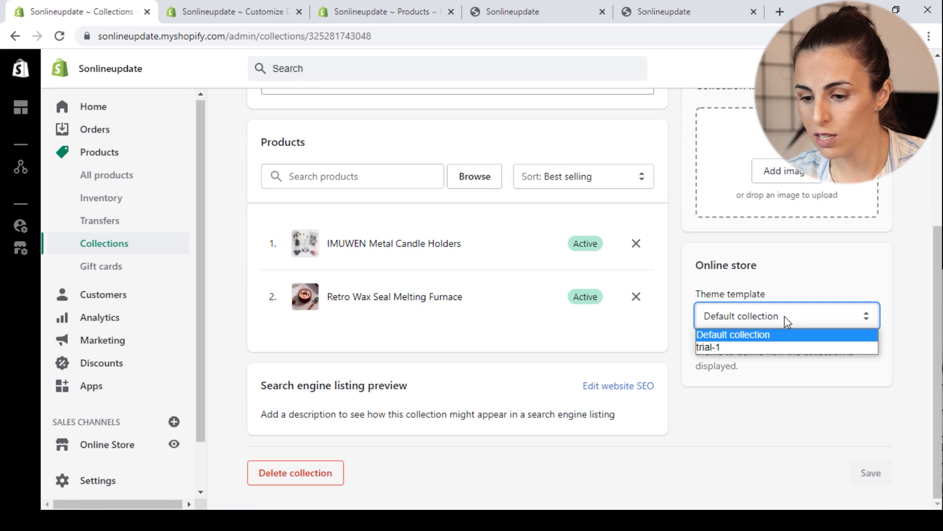
pyautogui.click(760, 348)
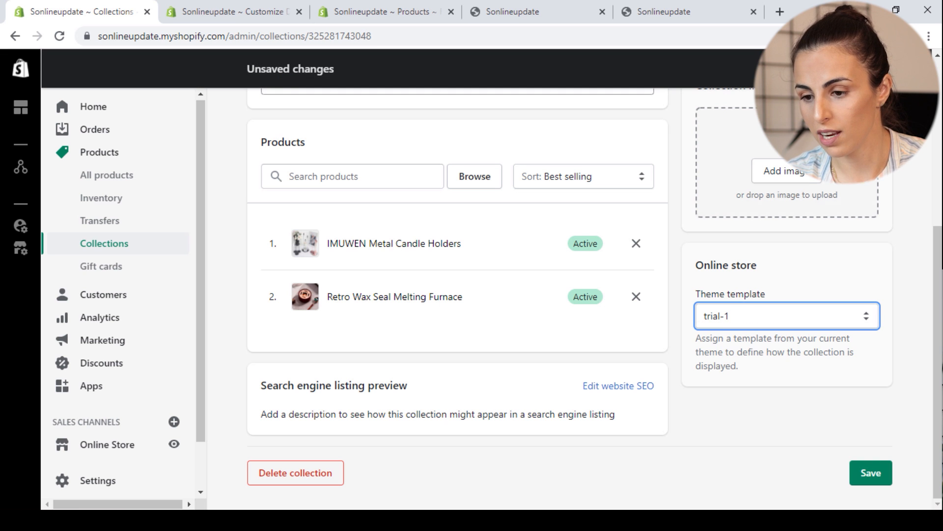
pyautogui.click(871, 472)
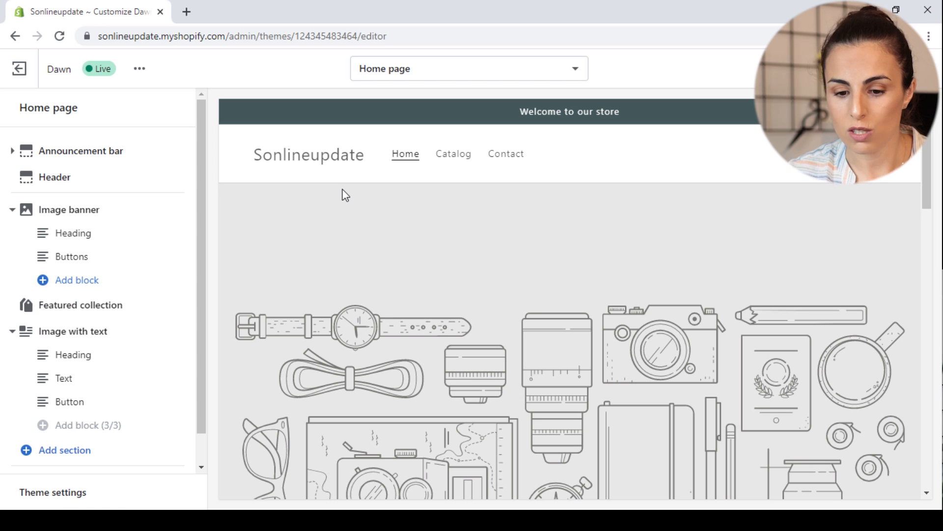
# Switch the theme editor from the home page to the product-page-template-2 product template
pyautogui.click(442, 68)
pyautogui.click(428, 199)
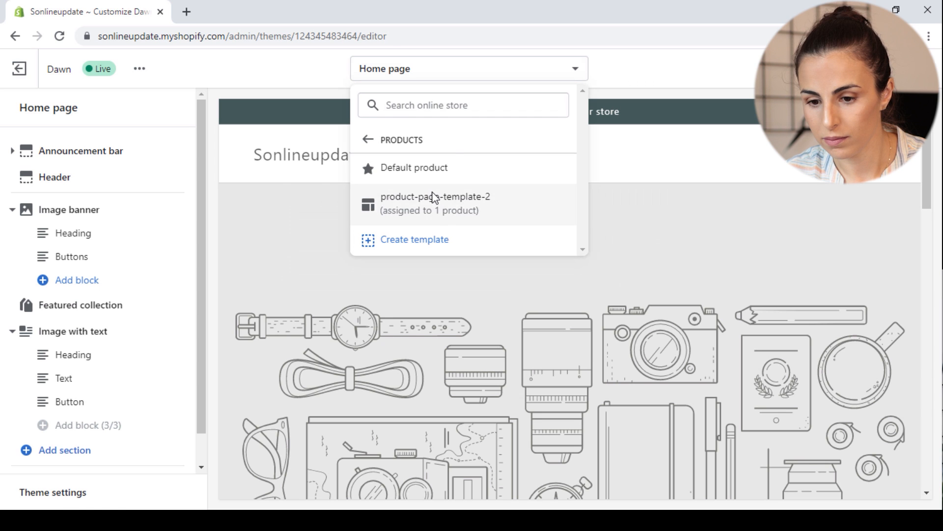
pyautogui.click(433, 196)
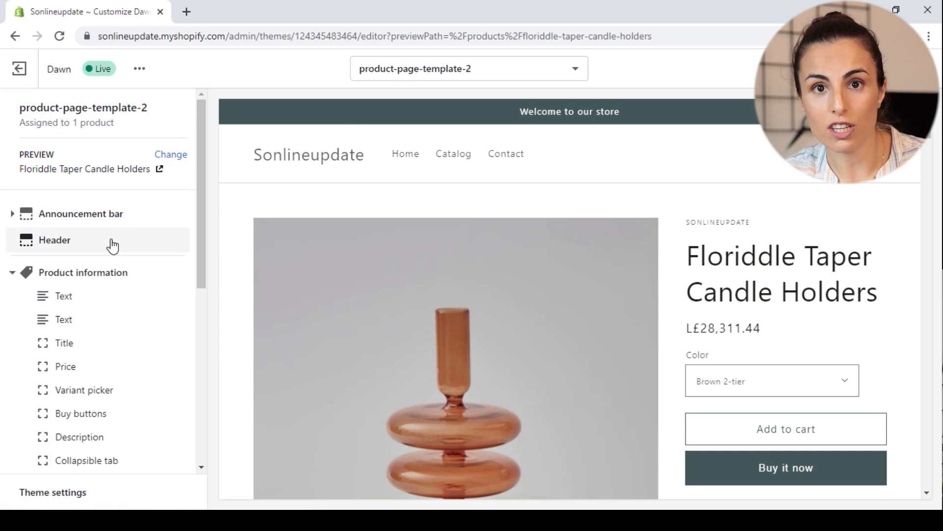
# Examine the block types and app blocks available for the Product information section, then close the list and view the product preview
pyautogui.scroll(-7, 112, 246)
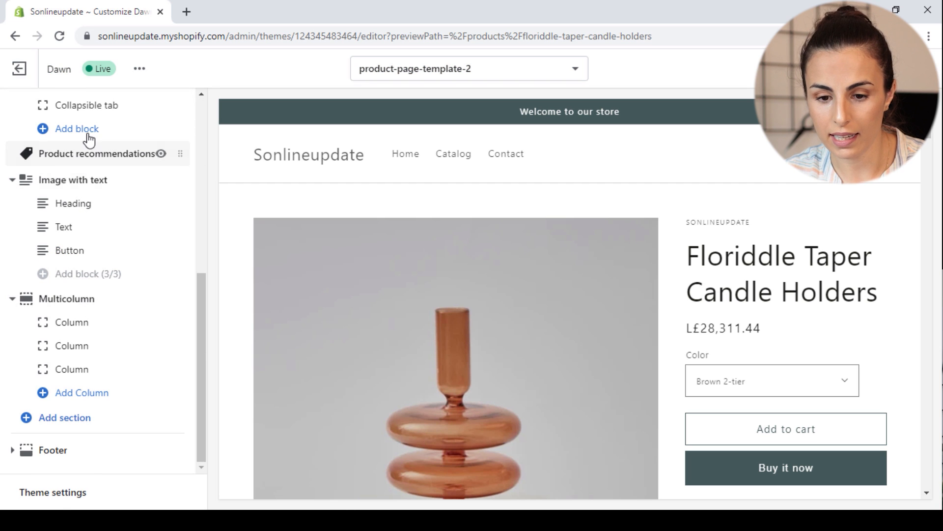
pyautogui.click(83, 127)
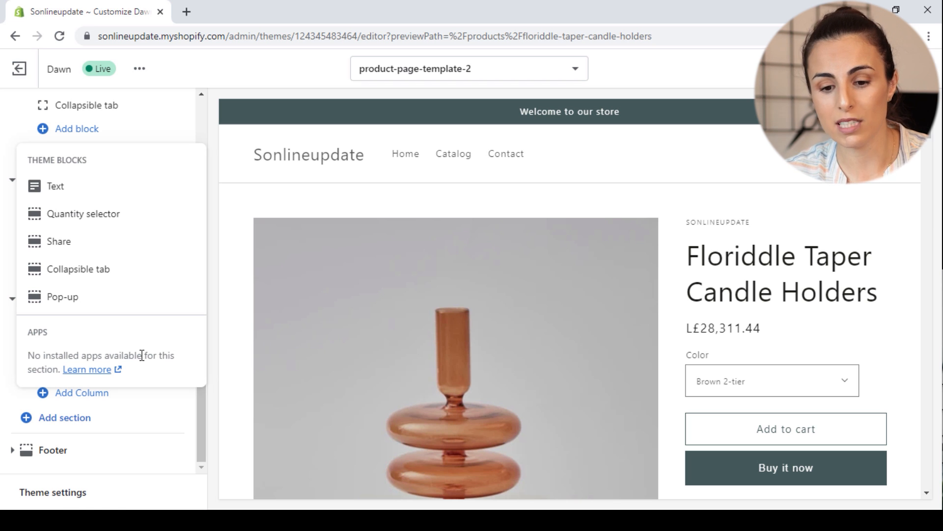
pyautogui.click(221, 283)
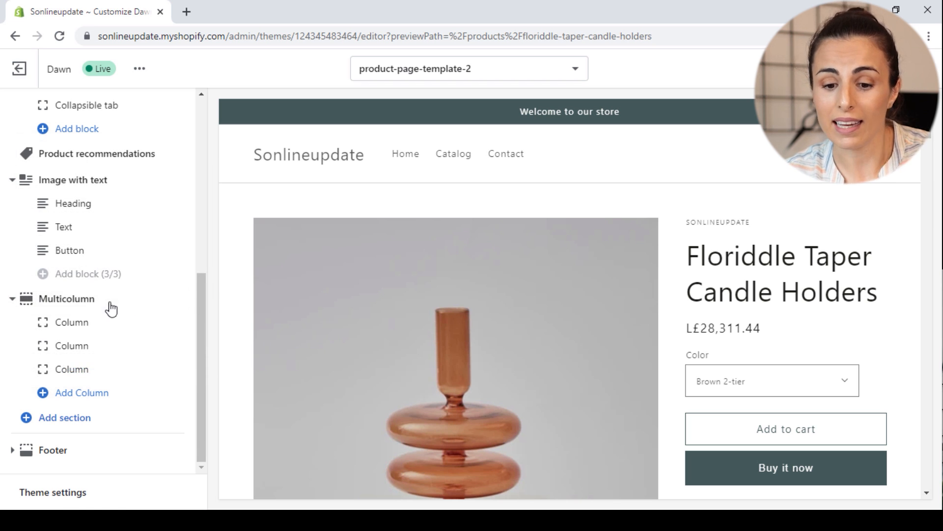
pyautogui.click(60, 127)
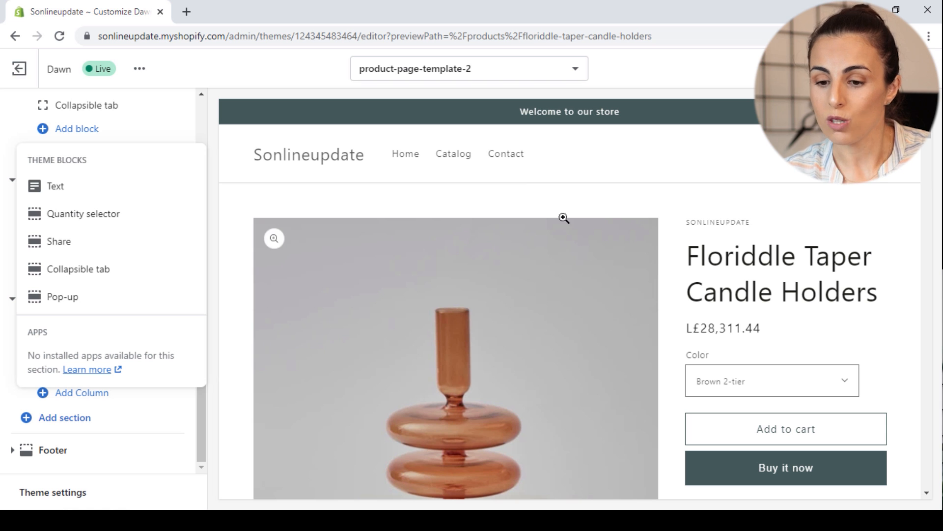
pyautogui.click(520, 174)
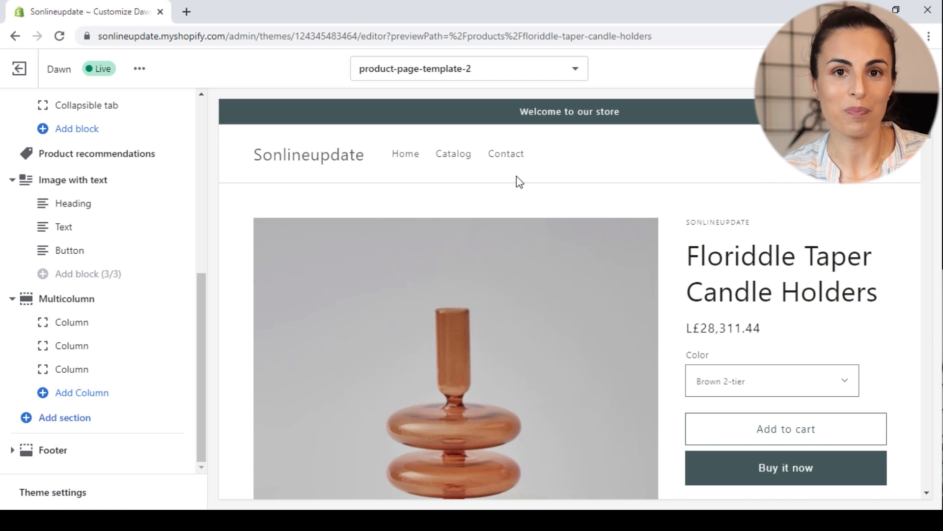
pyautogui.scroll(-2, 751, 253)
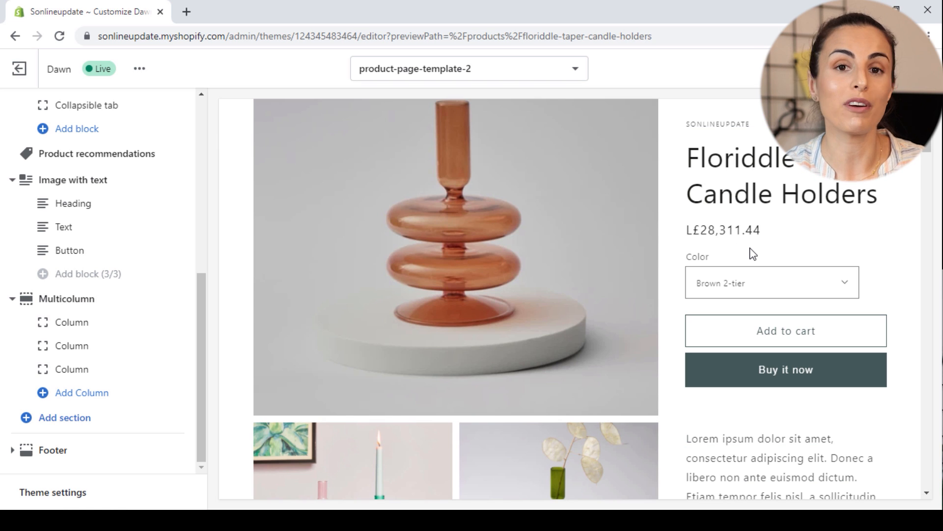